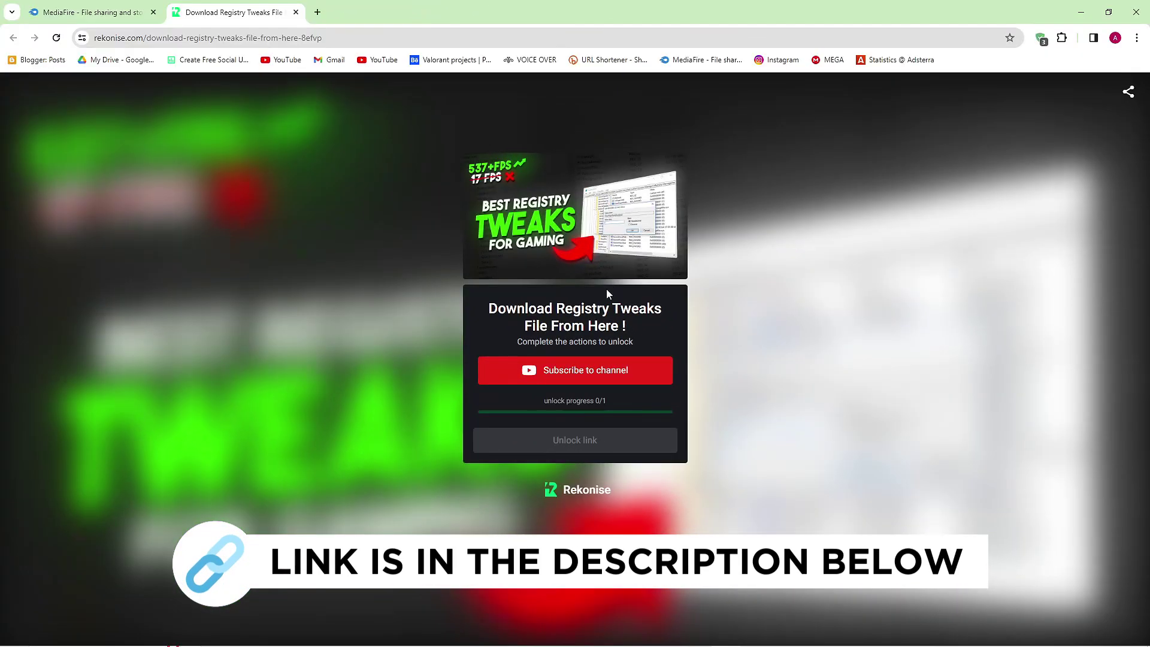
Complete the channel subscription prompt on the Rekonise page, unlock the link, and download Registry Tweaks.txt from MediaFire.
click(583, 371)
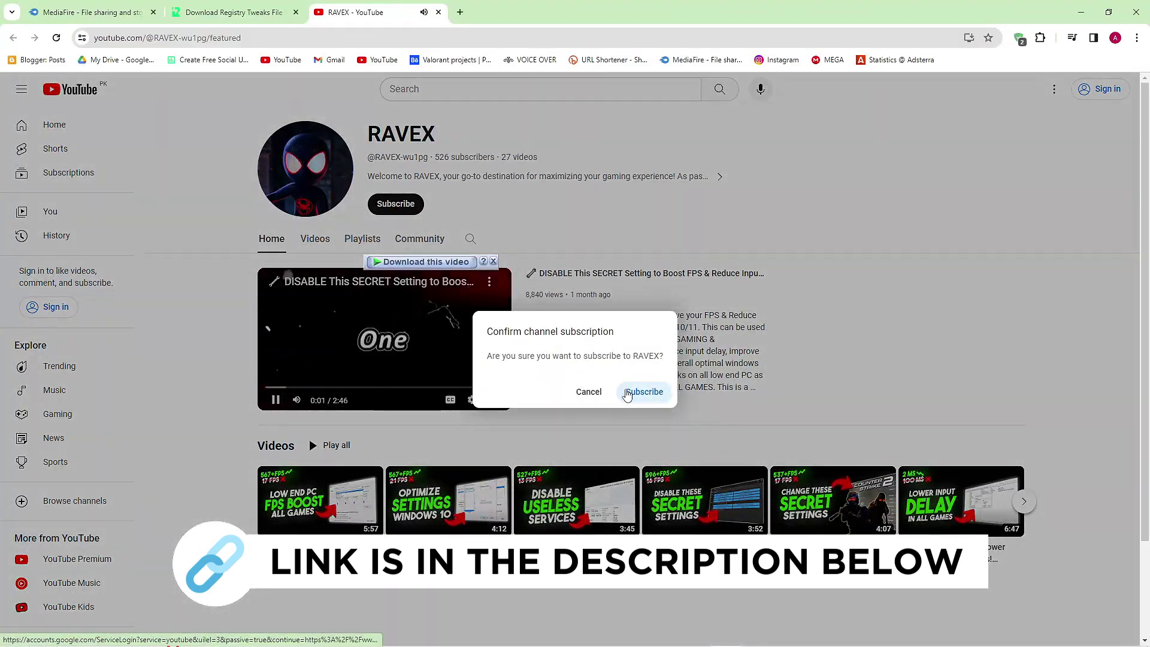
click(626, 391)
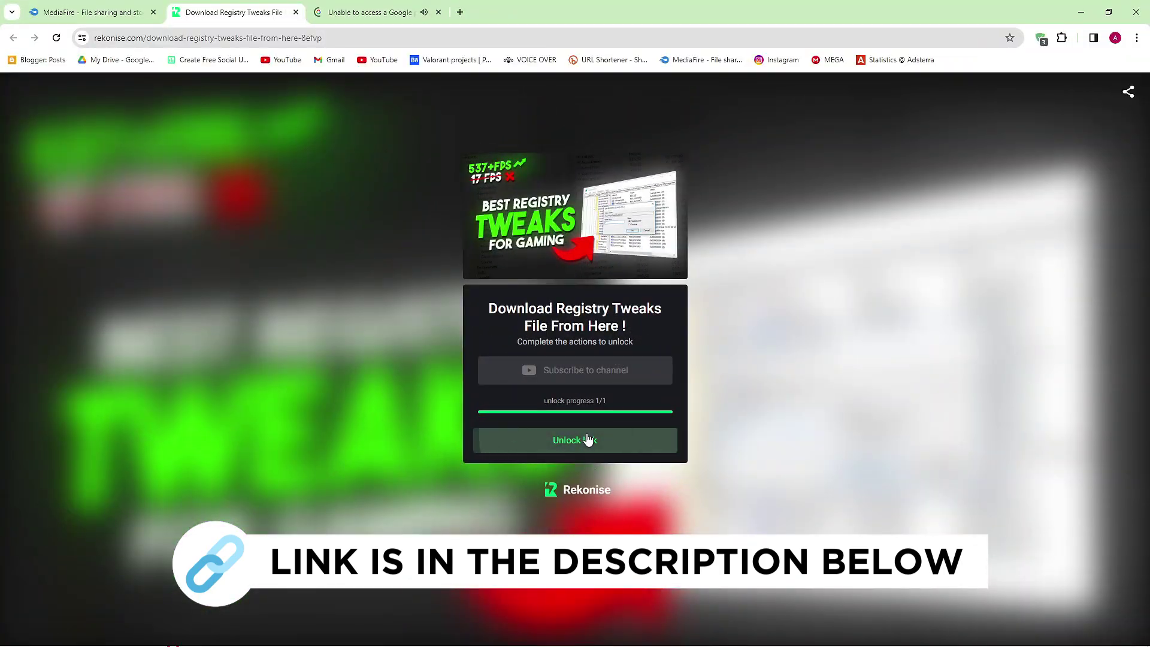
click(585, 438)
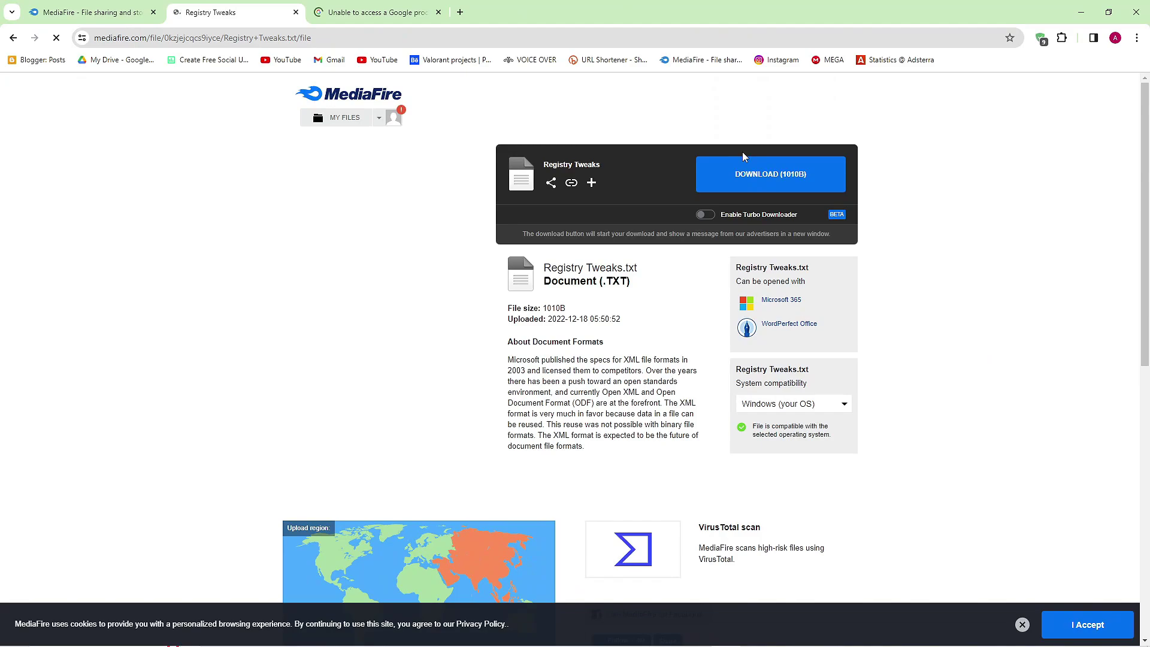
click(777, 180)
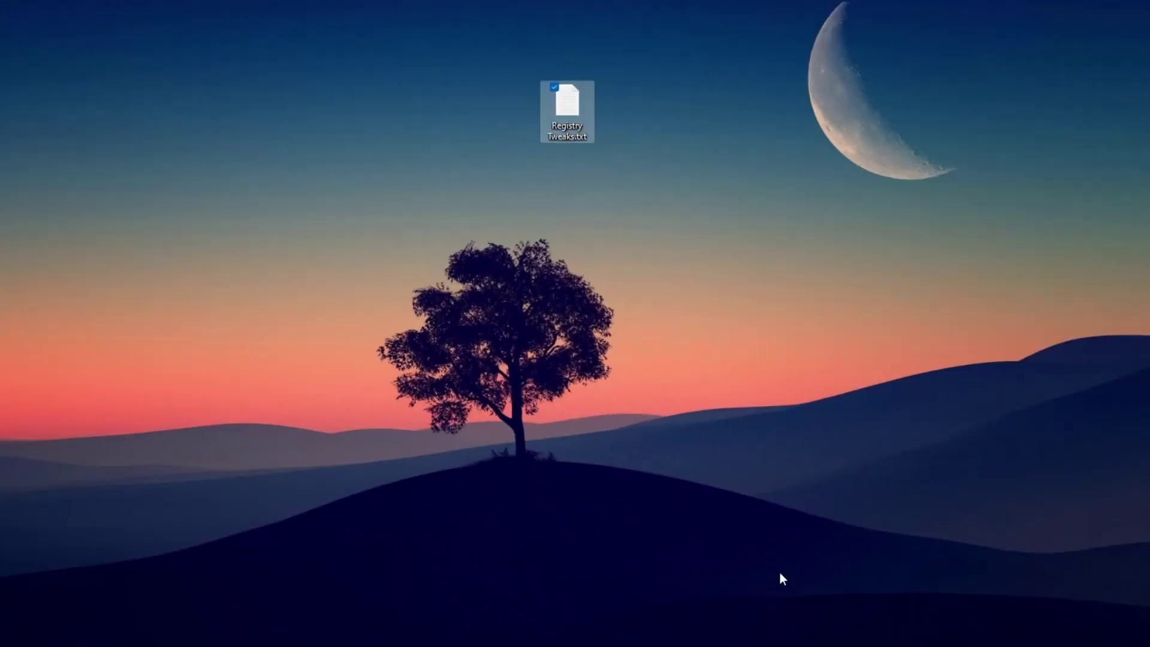
Open Registry Tweaks.txt from the desktop and launch Registry Editor as administrator, allowing it to make changes.
double_click(565, 125)
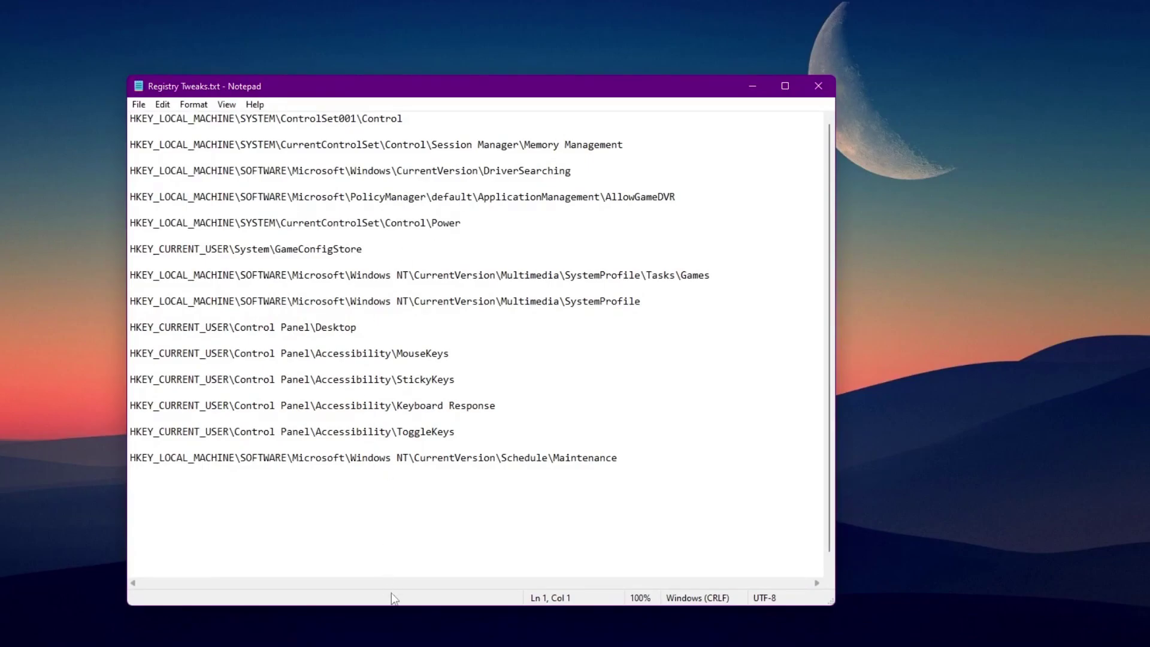
key(super+s)
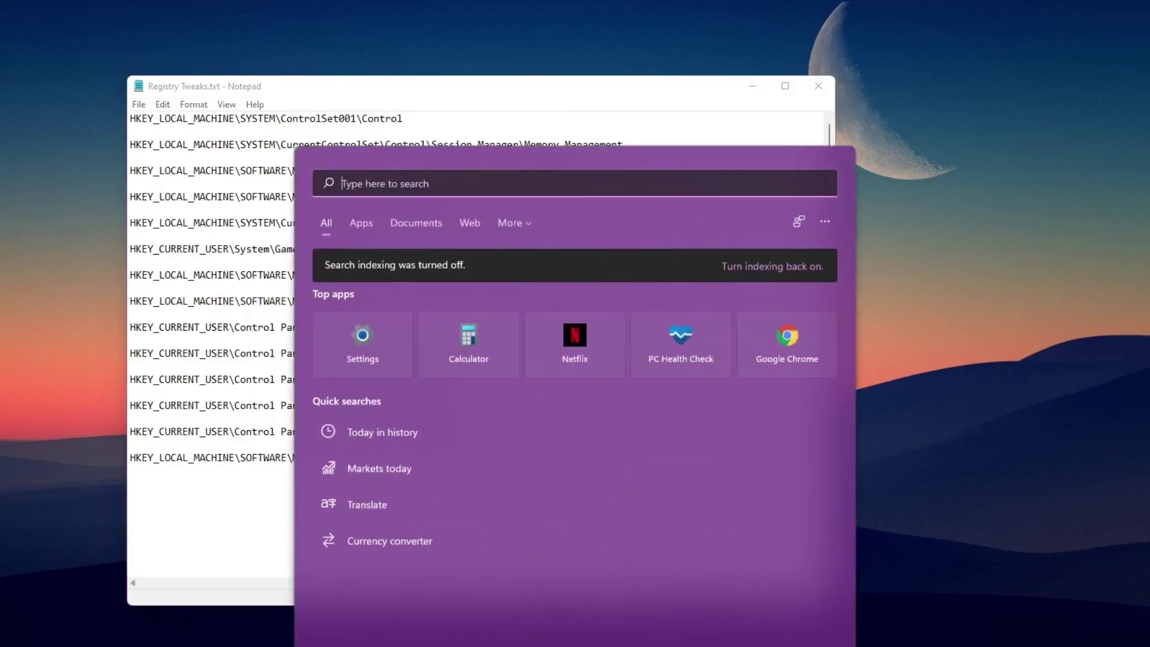
text(RE)
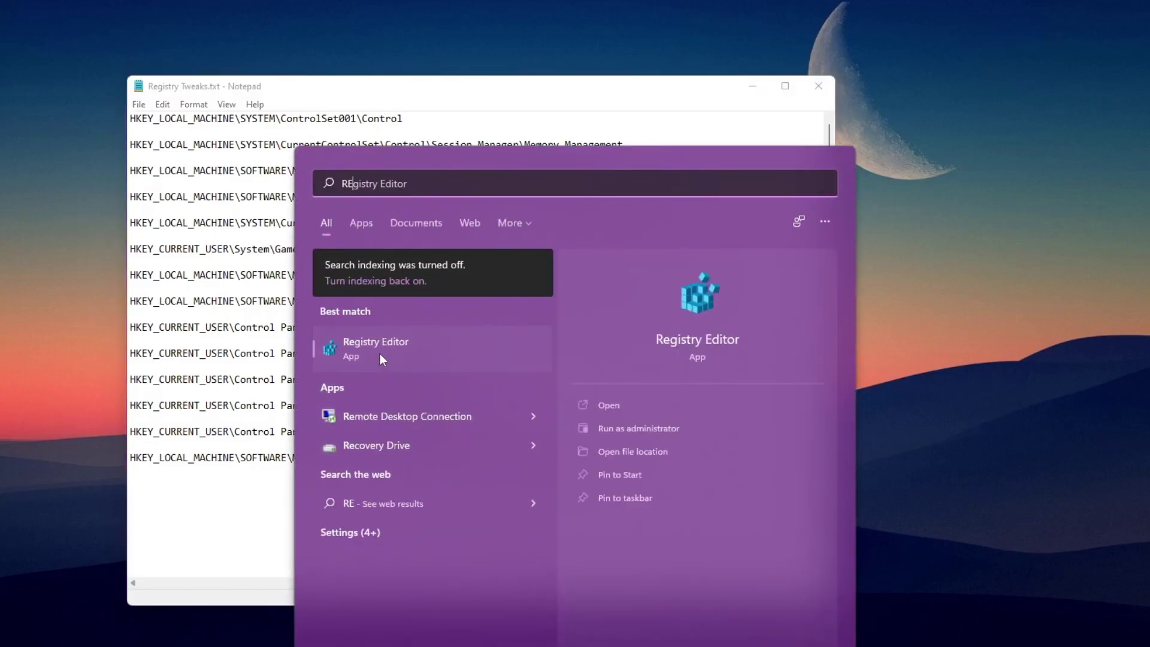
click(622, 431)
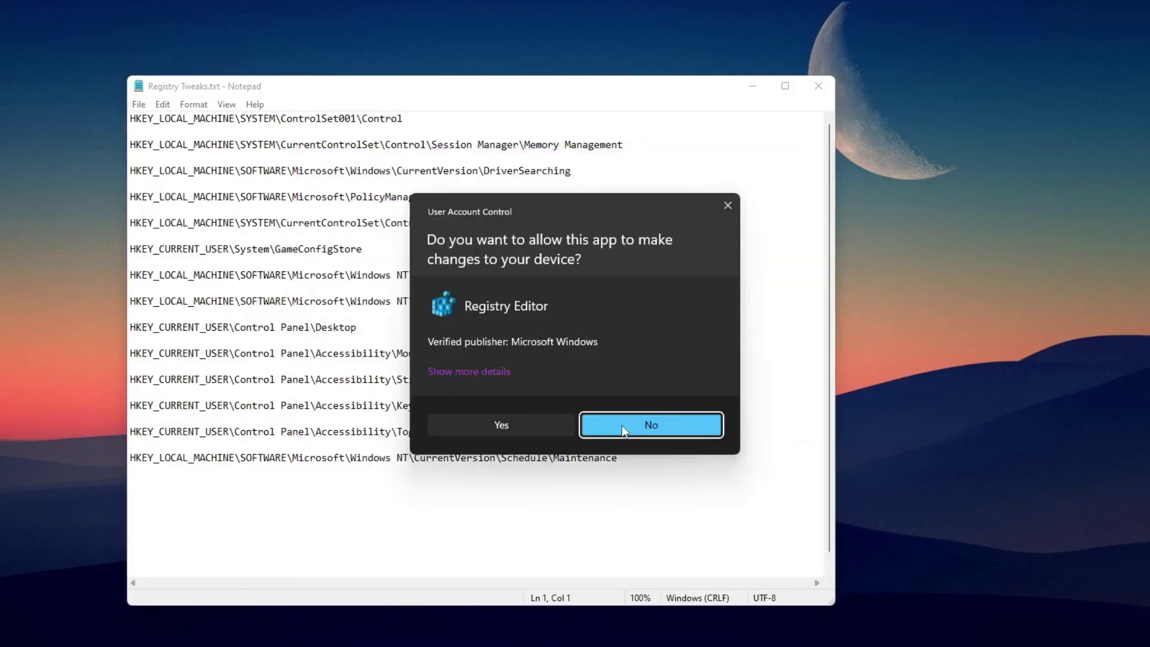
click(525, 428)
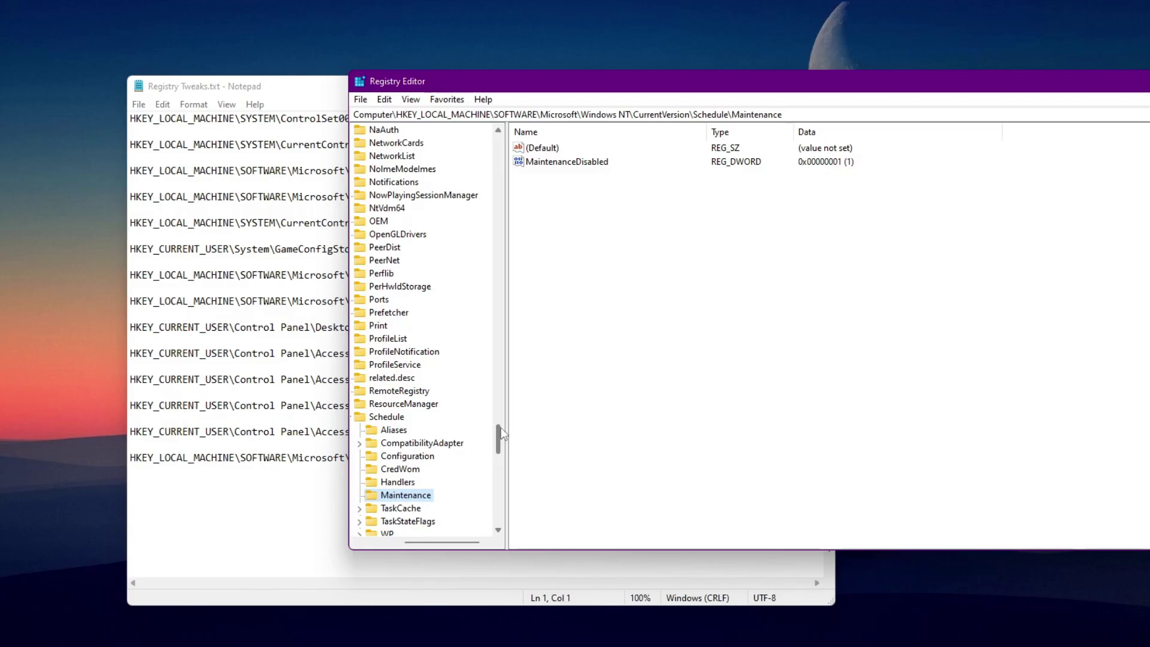
Copy the path HKEY_LOCAL_MACHINE\SYSTEM\ControlSet001\Control from Registry Tweaks.txt and go to that key in Registry Editor.
click(213, 91)
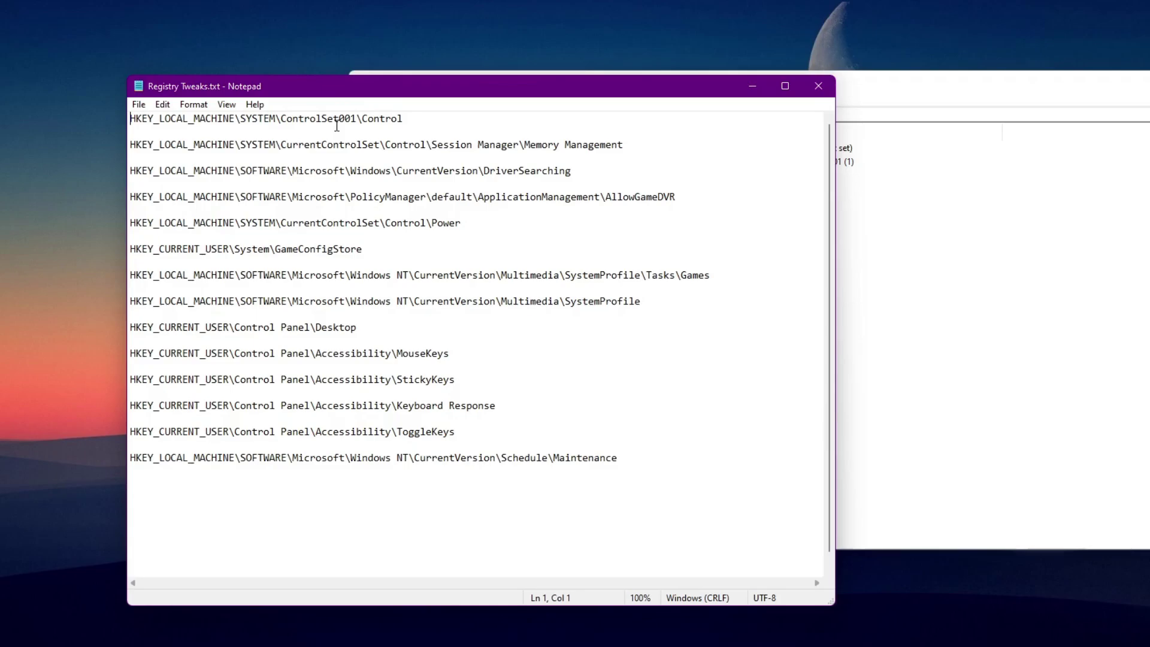
drag(412, 115, 128, 104)
key(ctrl+c)
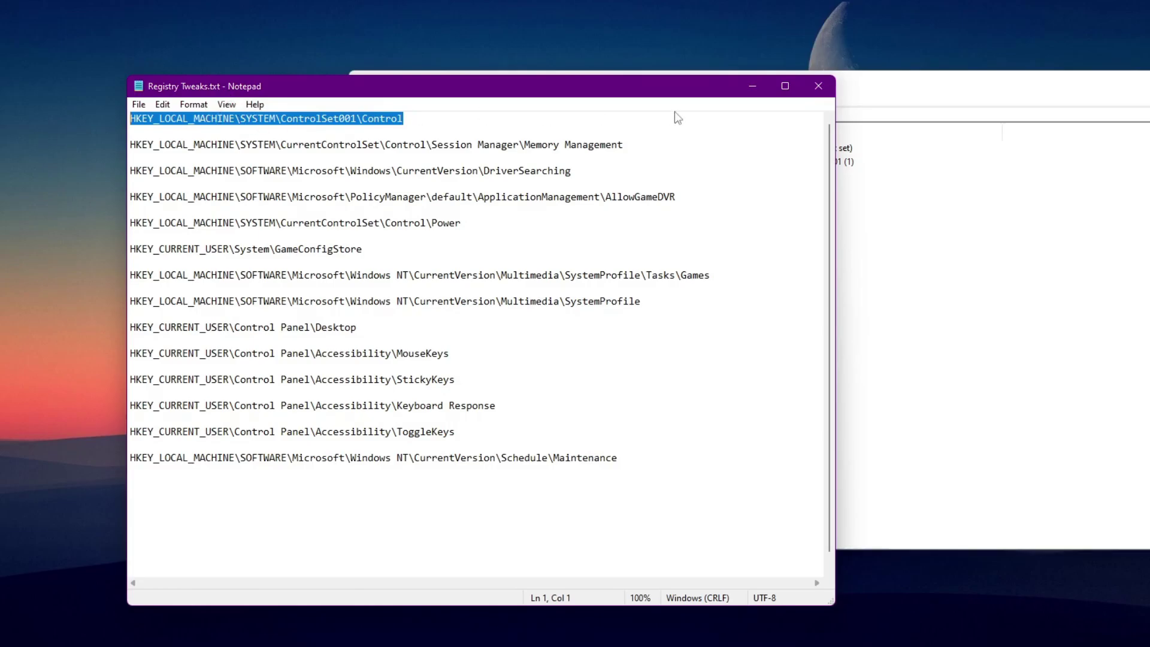
click(895, 91)
click(752, 114)
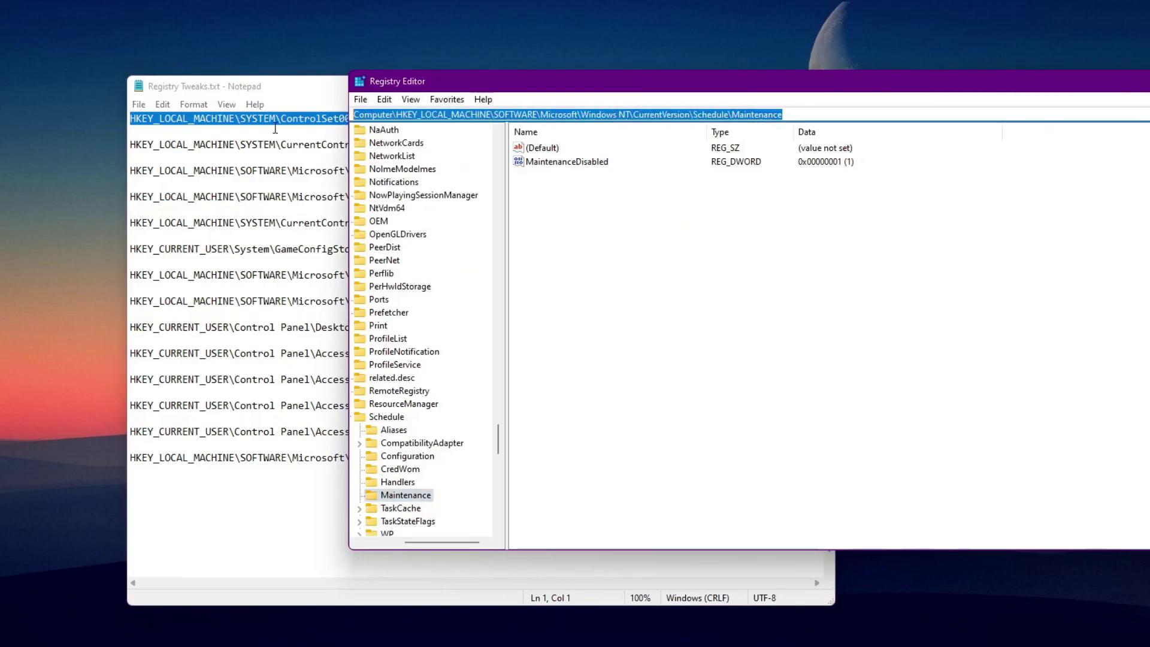
key(ctrl+v)
key(Return)
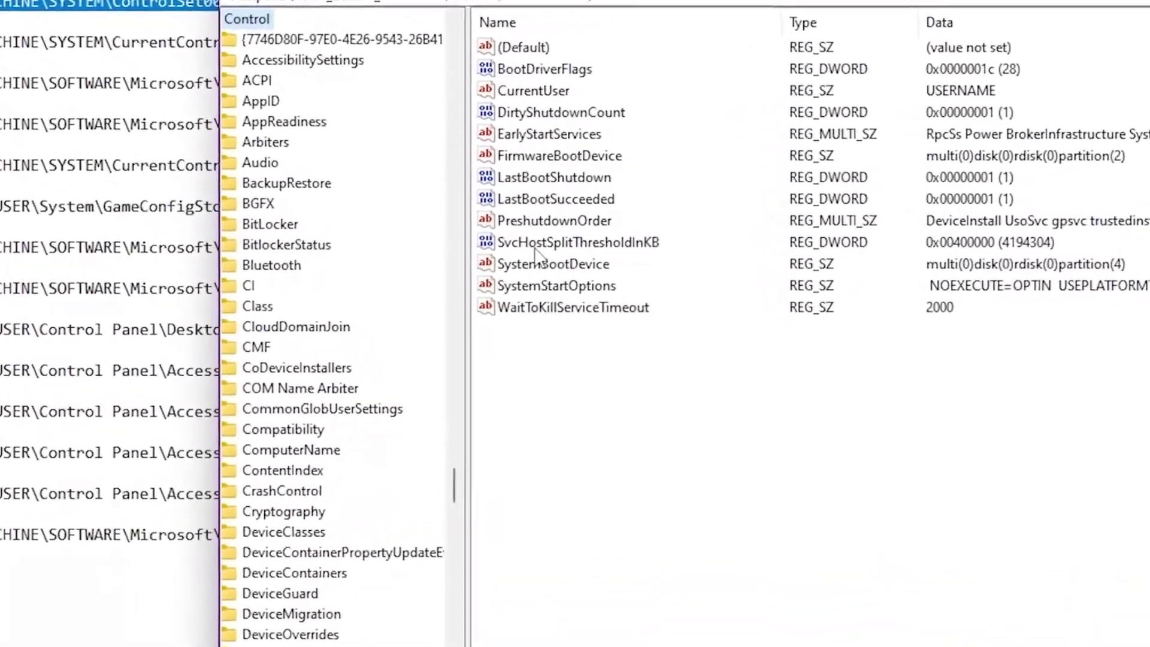
Open the SvcHostSplitThresholdInKB value of the Control key for editing and launch Calculator.
right_click(548, 247)
click(580, 265)
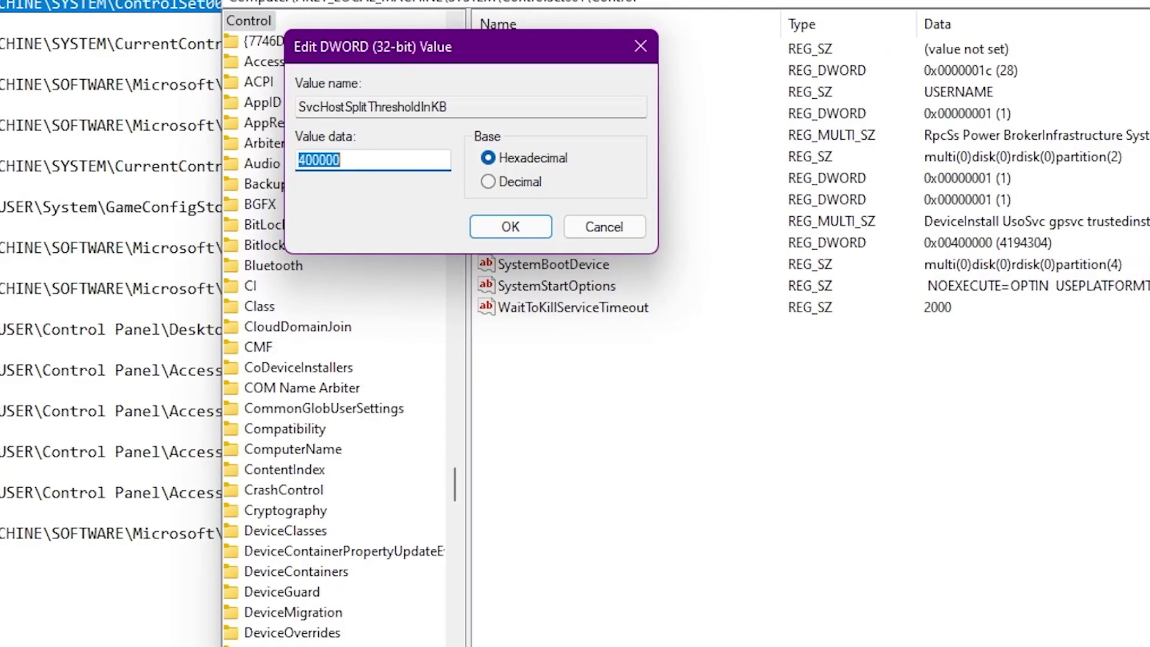
key(super+s)
text(CA)
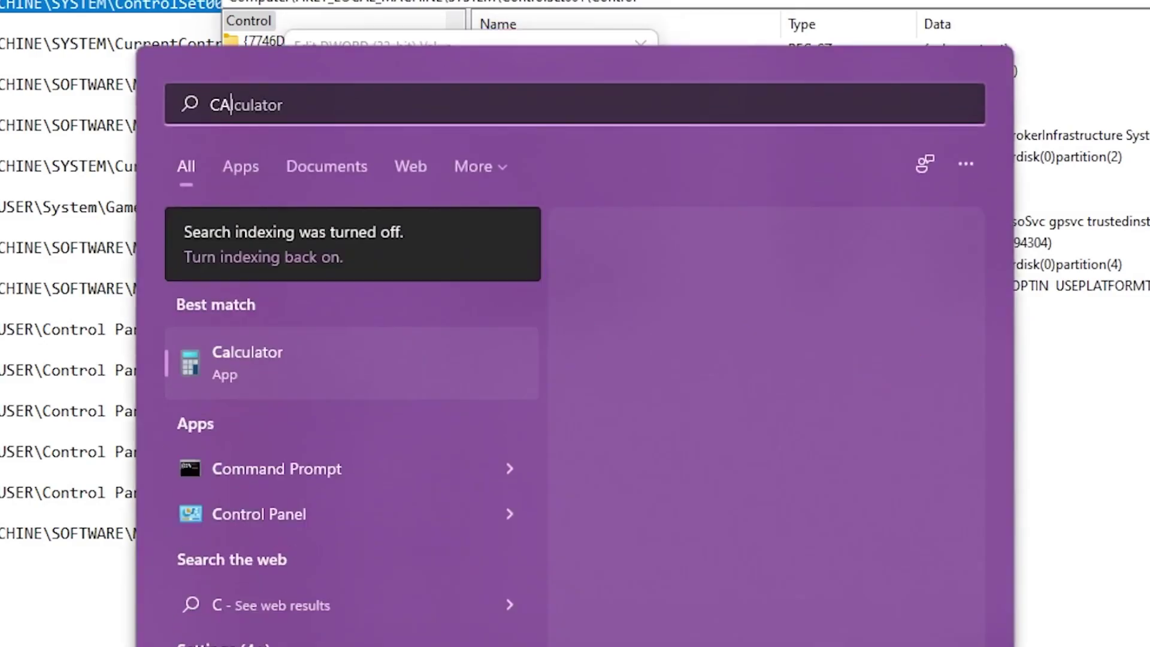
click(299, 383)
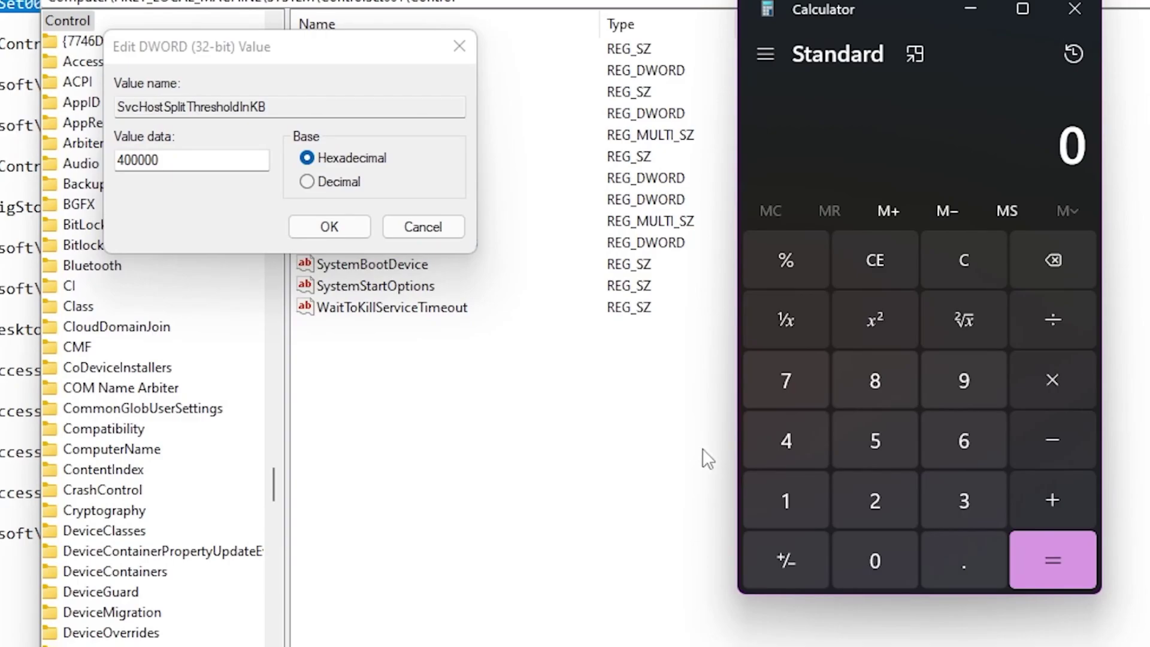
Multiply 16 by 1024 in Calculator to convert the RAM size from gigabytes to megabytes.
click(781, 498)
click(964, 439)
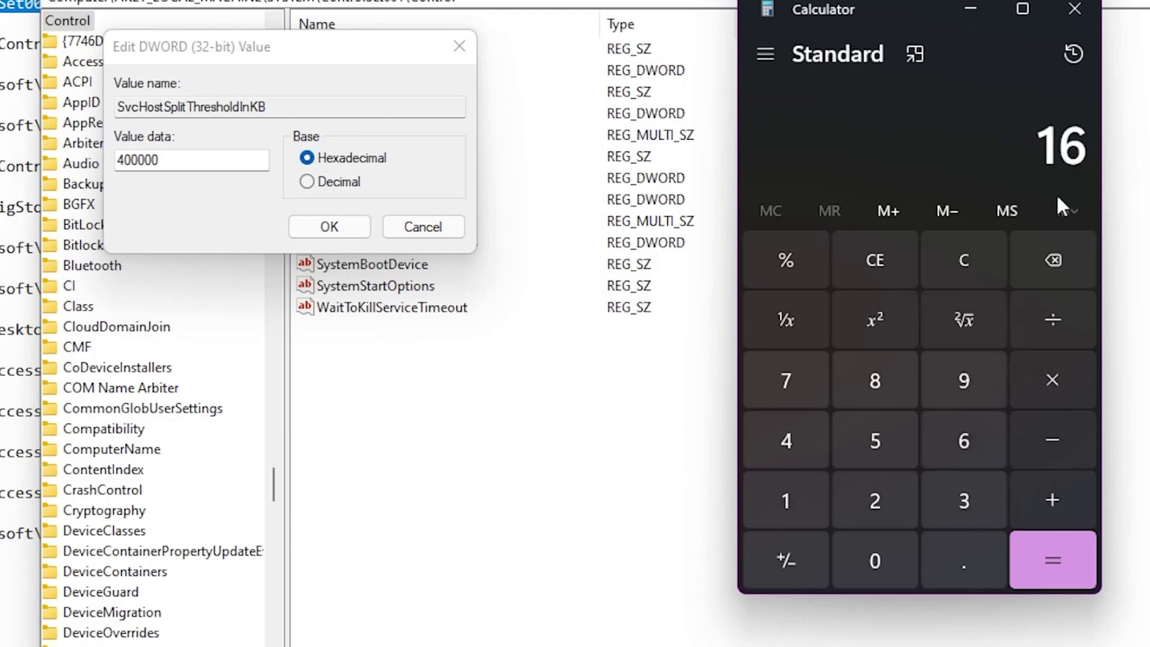
click(1057, 377)
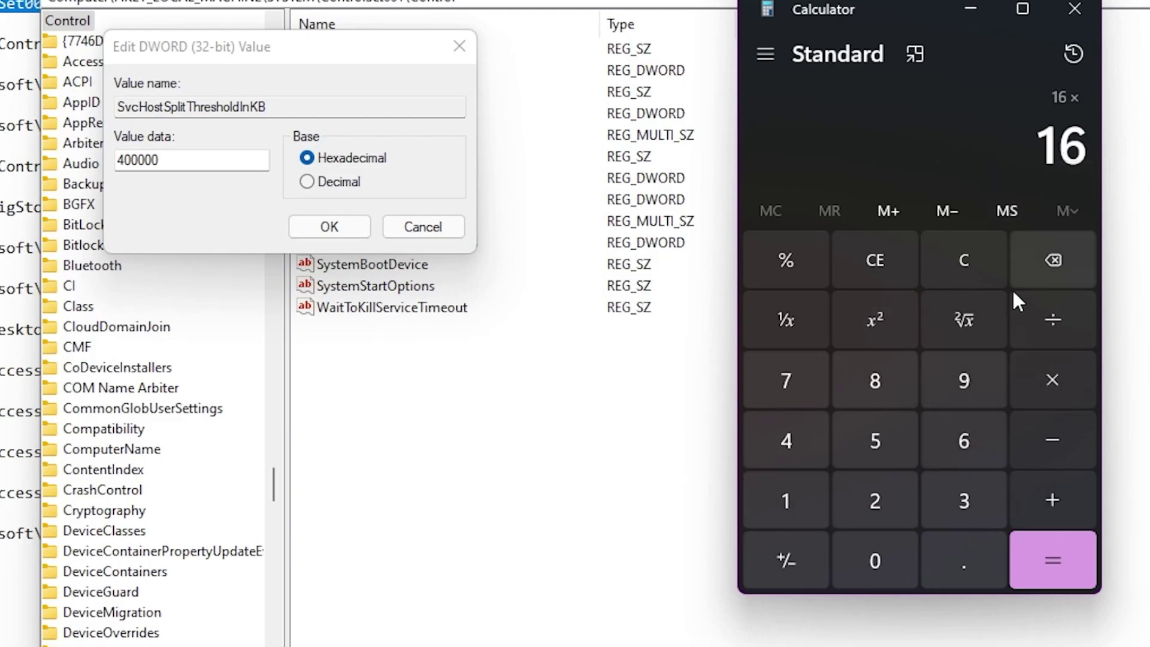
click(795, 498)
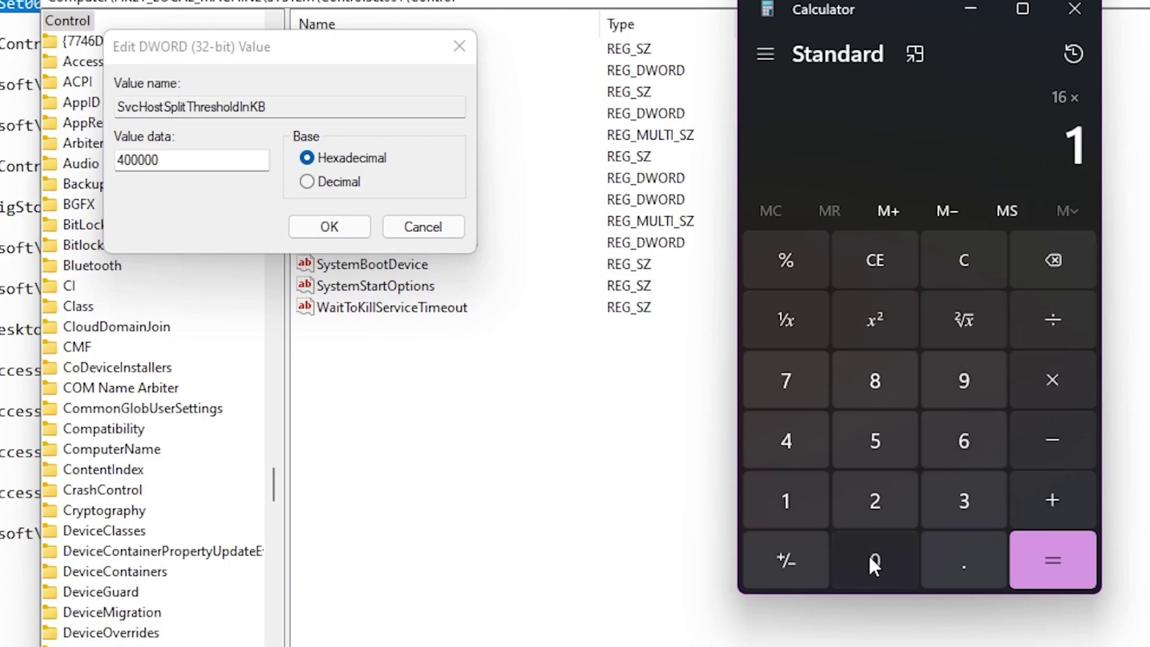
click(867, 554)
click(875, 500)
click(810, 443)
click(1051, 558)
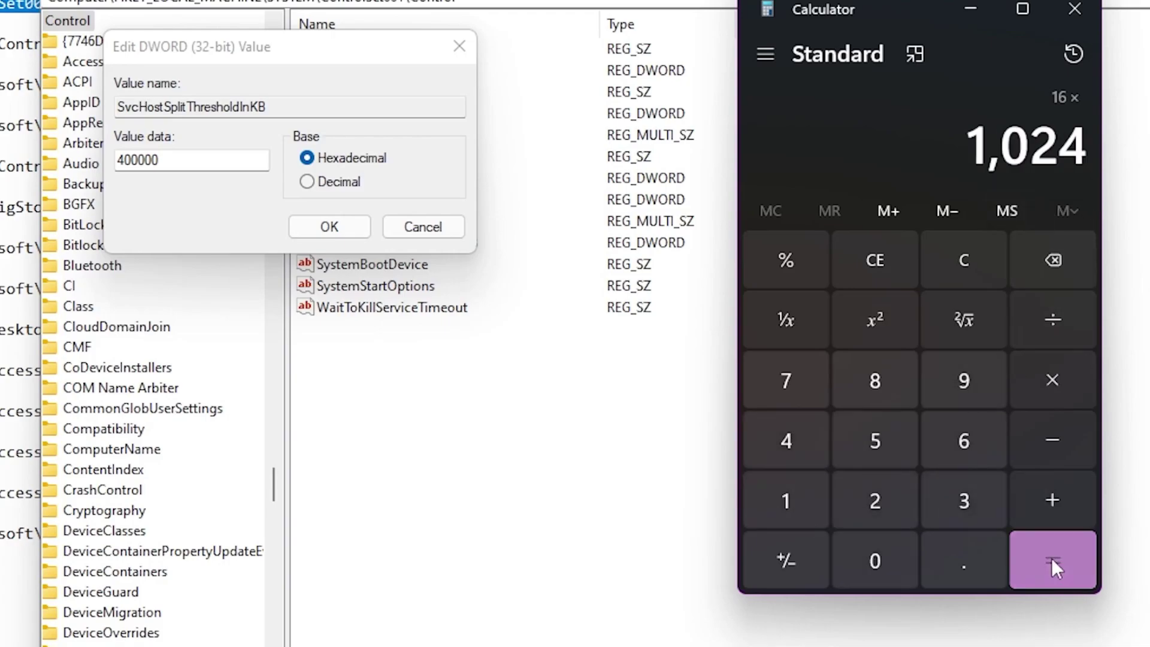
Multiply the megabyte result by 1024 to get kilobytes and copy the product.
click(1074, 389)
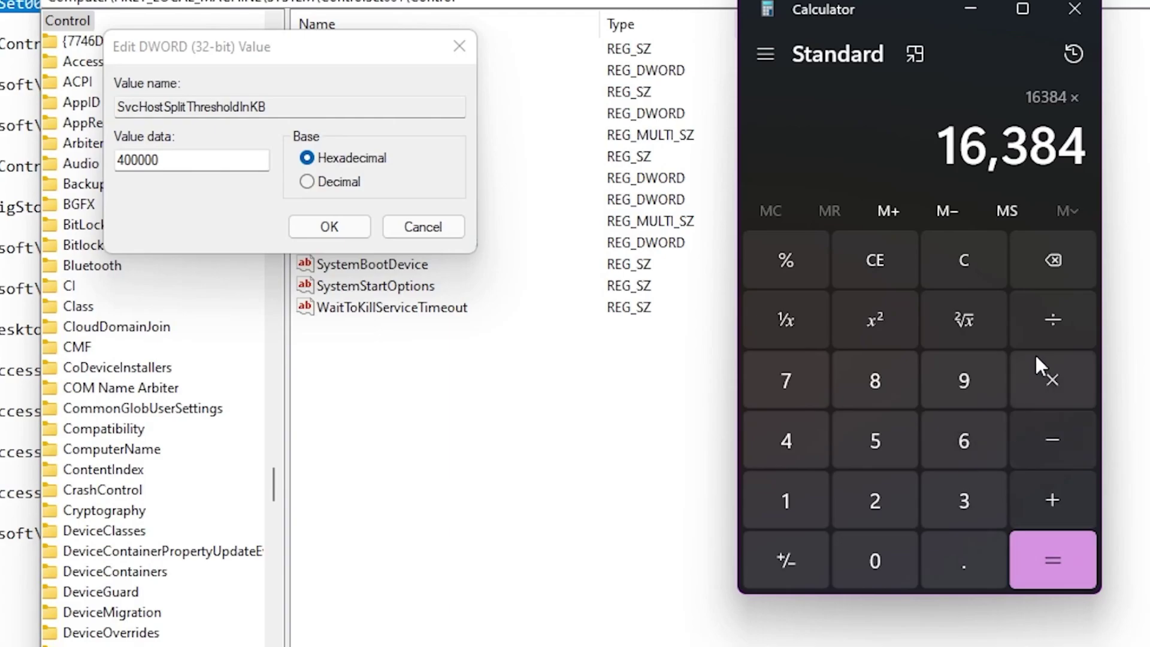
click(782, 519)
click(860, 574)
click(875, 500)
click(785, 443)
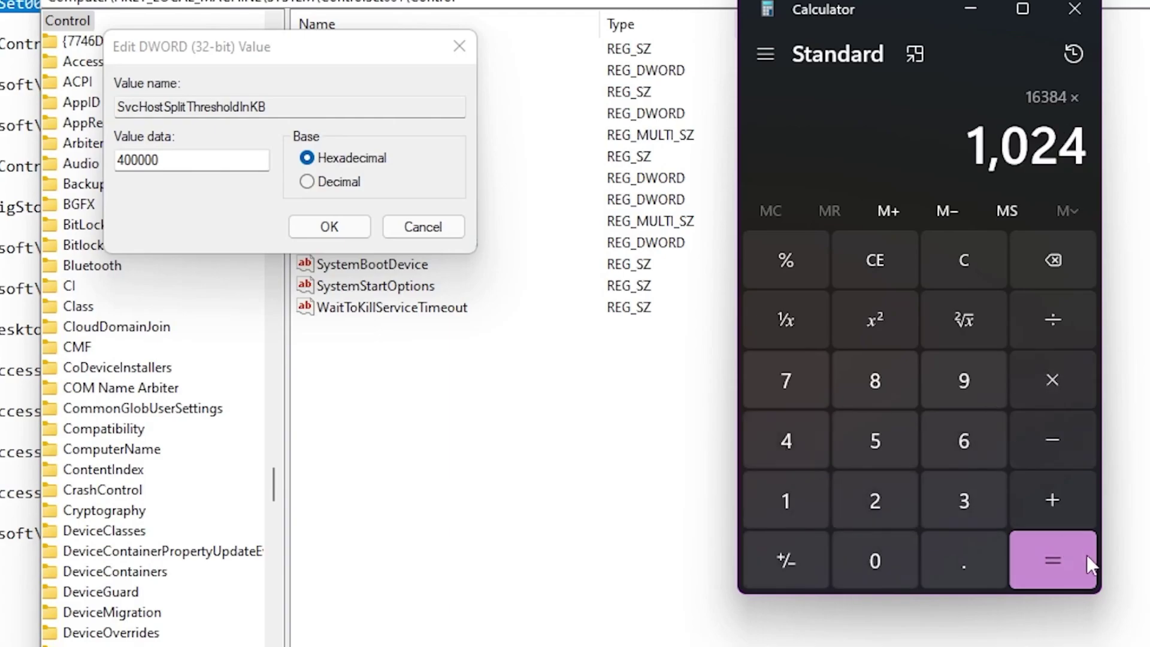
click(1078, 551)
drag(849, 143, 1085, 144)
key(ctrl+c)
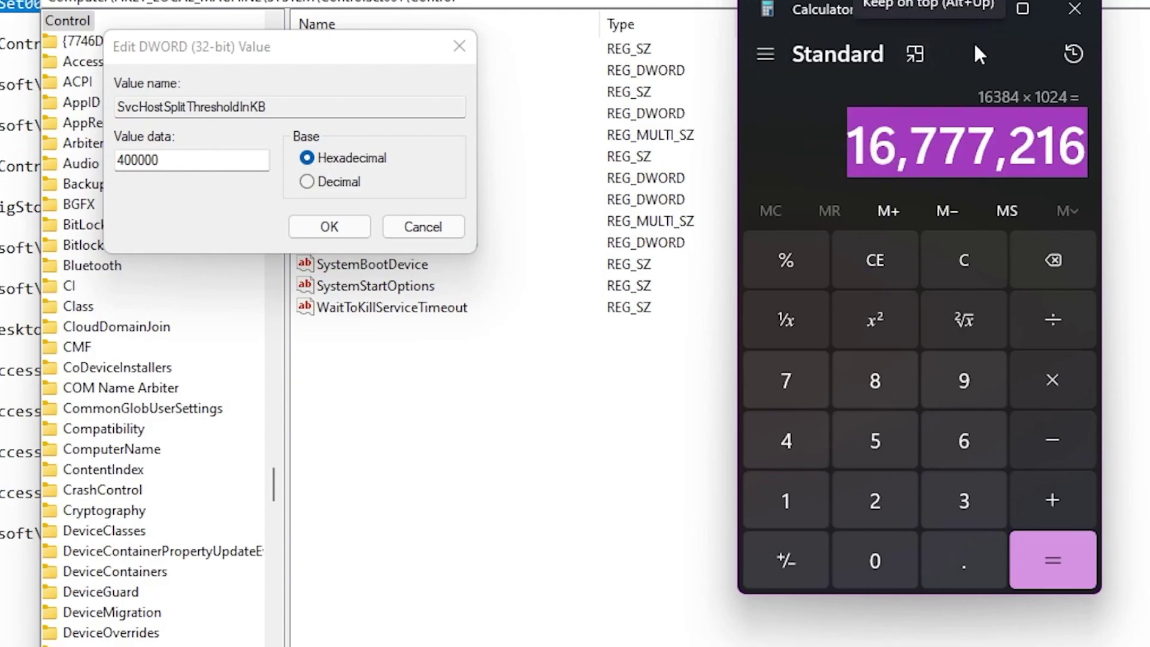
Return to Registry Editor and set SvcHostSplitThresholdInKB to 167772 with the hexadecimal base.
click(970, 9)
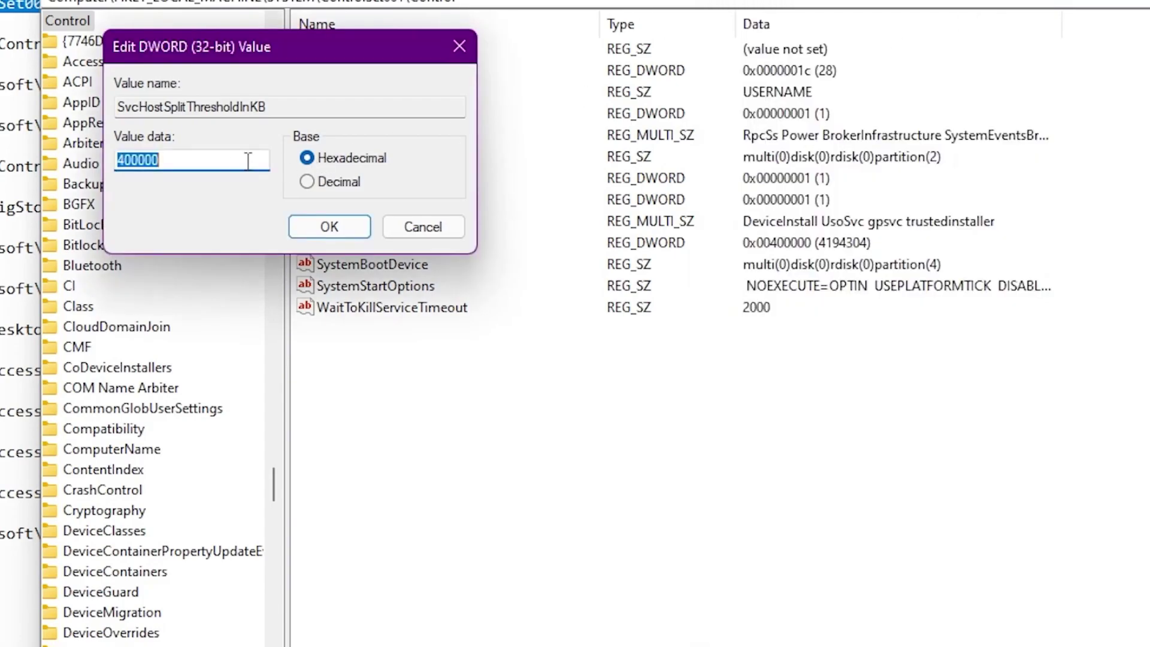
key(ctrl+v)
click(135, 160)
key(BackSpace)
key(Right)
key(Right)
key(BackSpace)
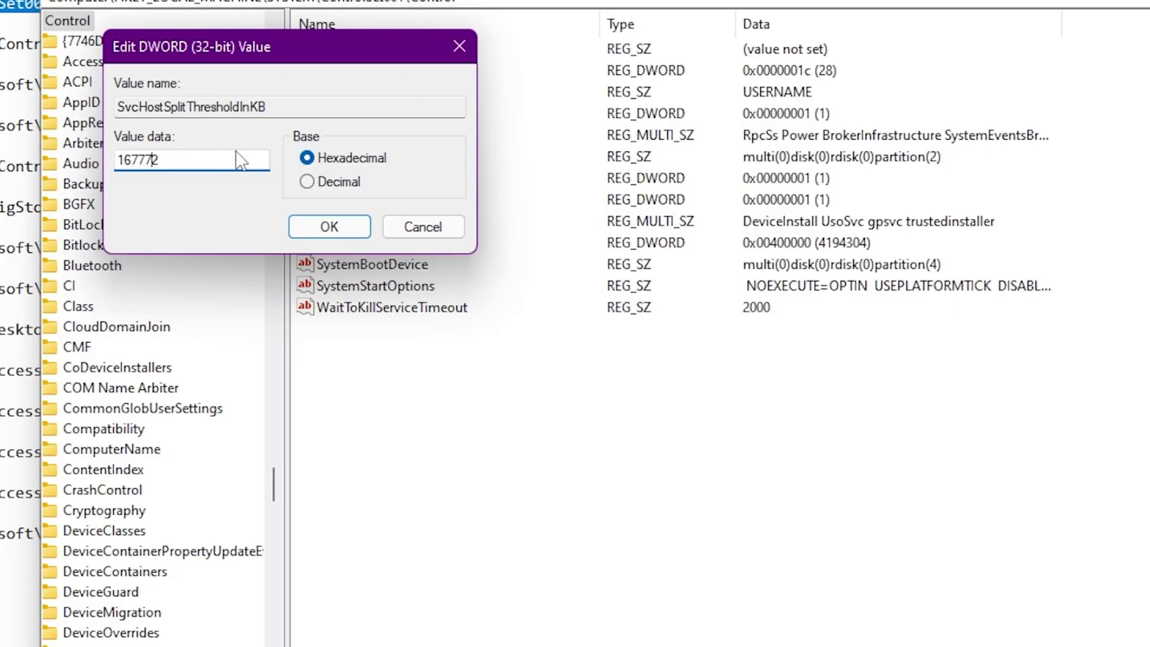
click(329, 226)
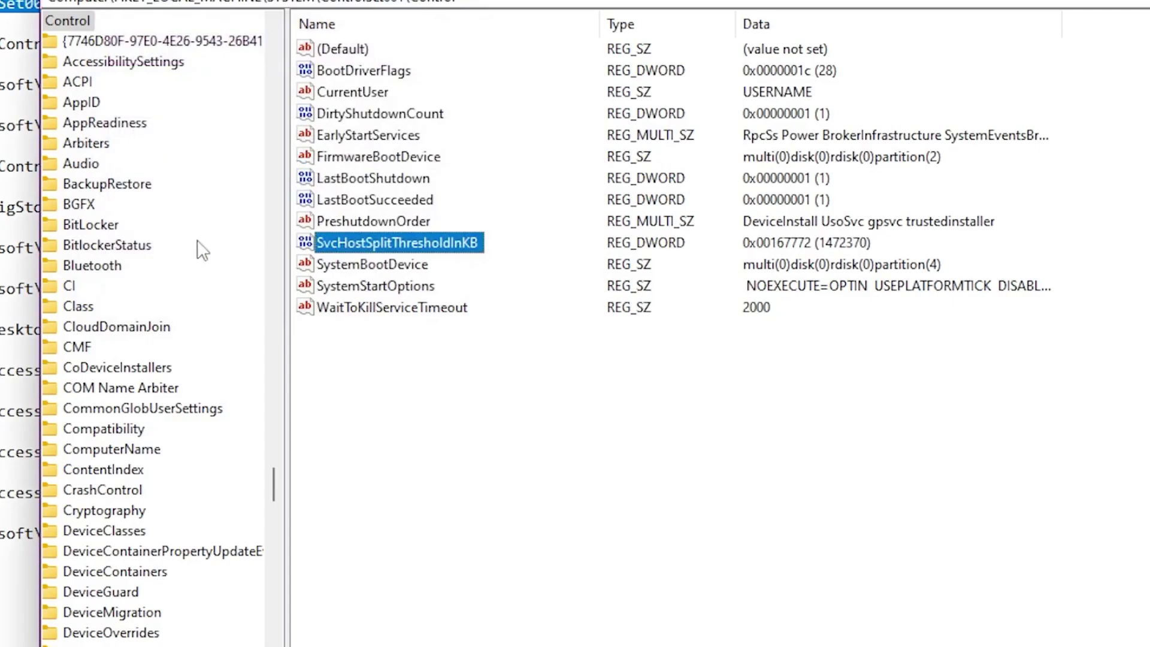
Copy the Session Manager\Memory Management path from Registry Tweaks.txt and go to that key in Registry Editor.
key(alt+Tab)
drag(522, 44, 0, 40)
click(0, 57)
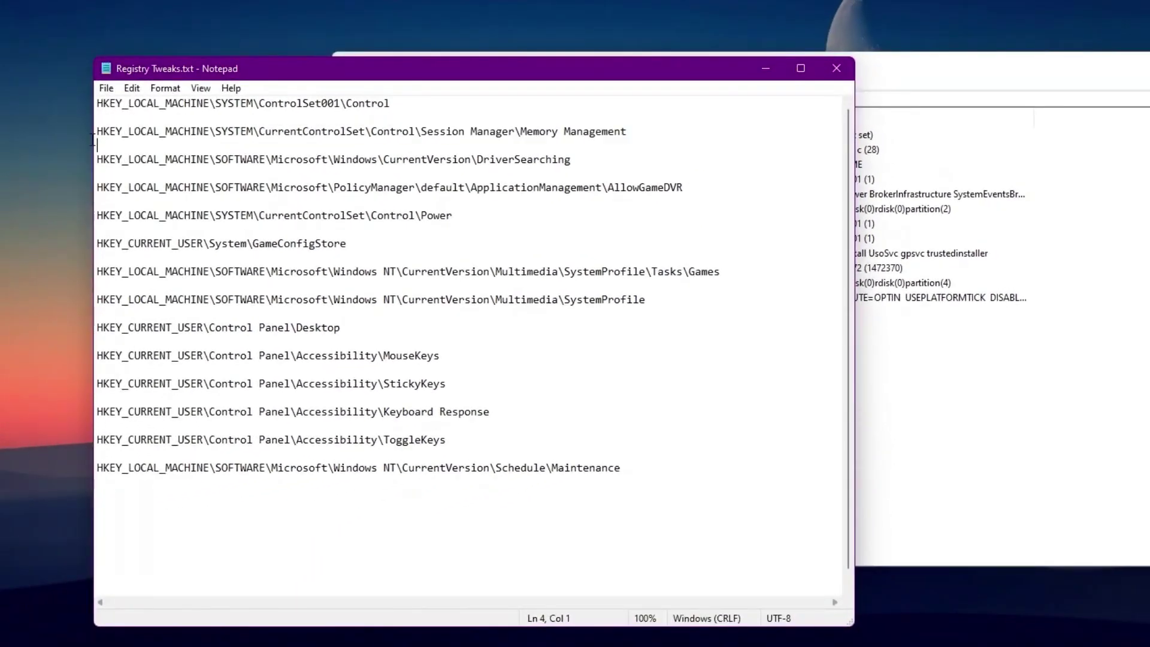
drag(93, 141, 94, 135)
key(ctrl+c)
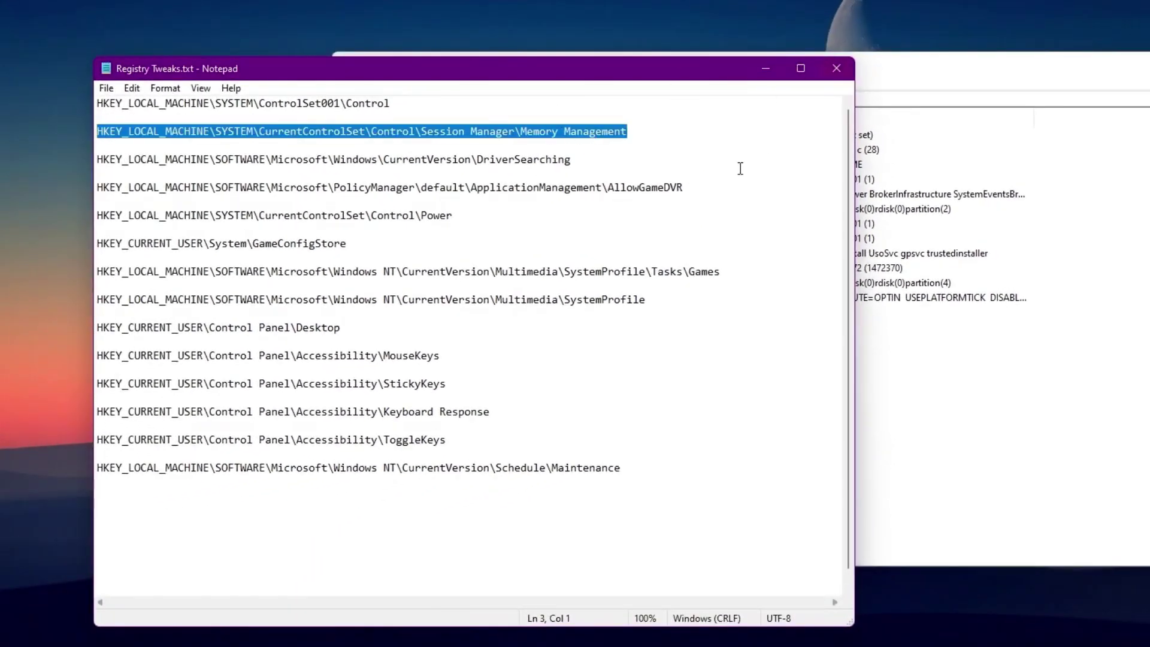
click(913, 72)
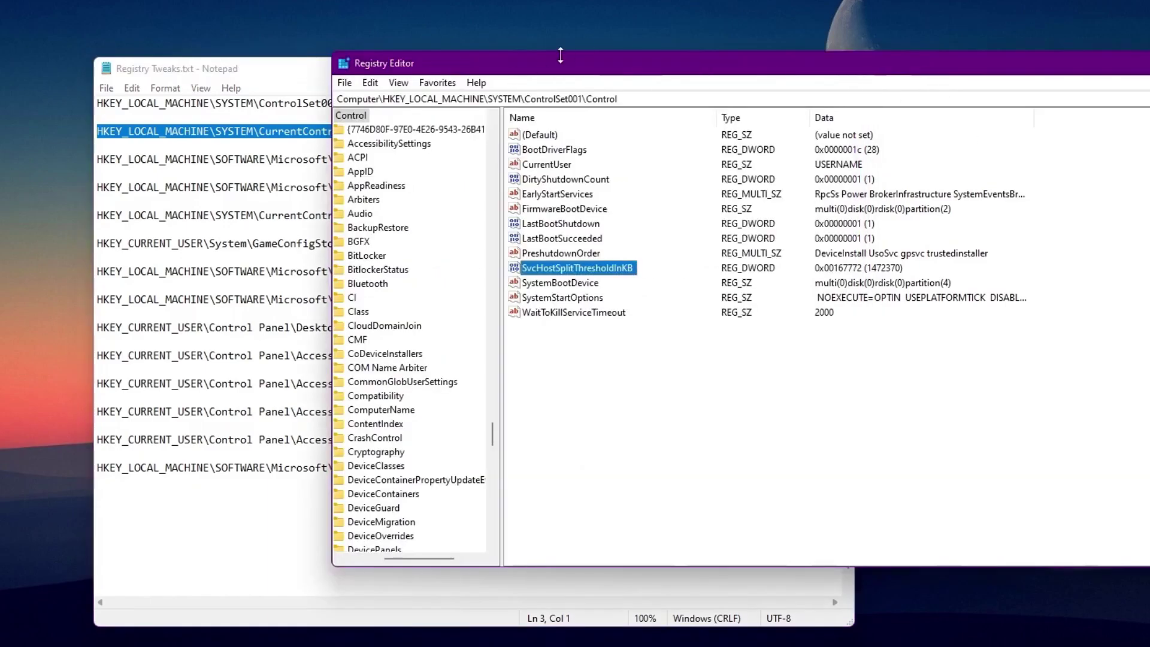
click(660, 99)
key(ctrl+v)
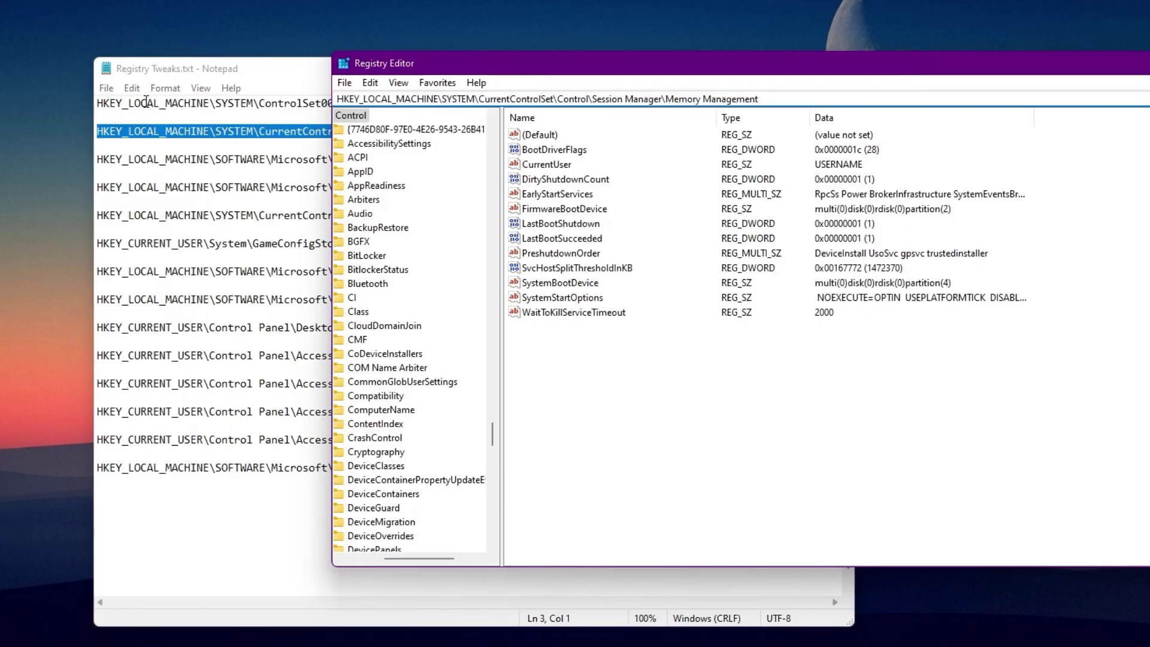
key(Return)
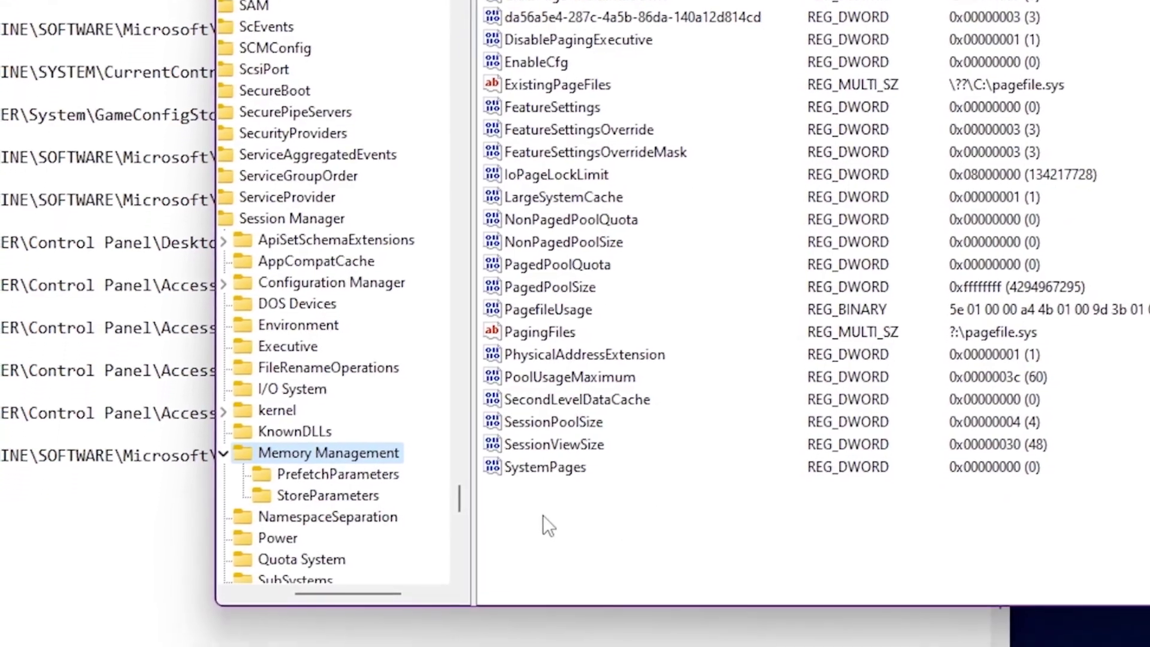
Try adding a new DWORD (32-bit) value to the Memory Management key, keeping its default name, and delete it again.
right_click(543, 514)
mouse_move(615, 529)
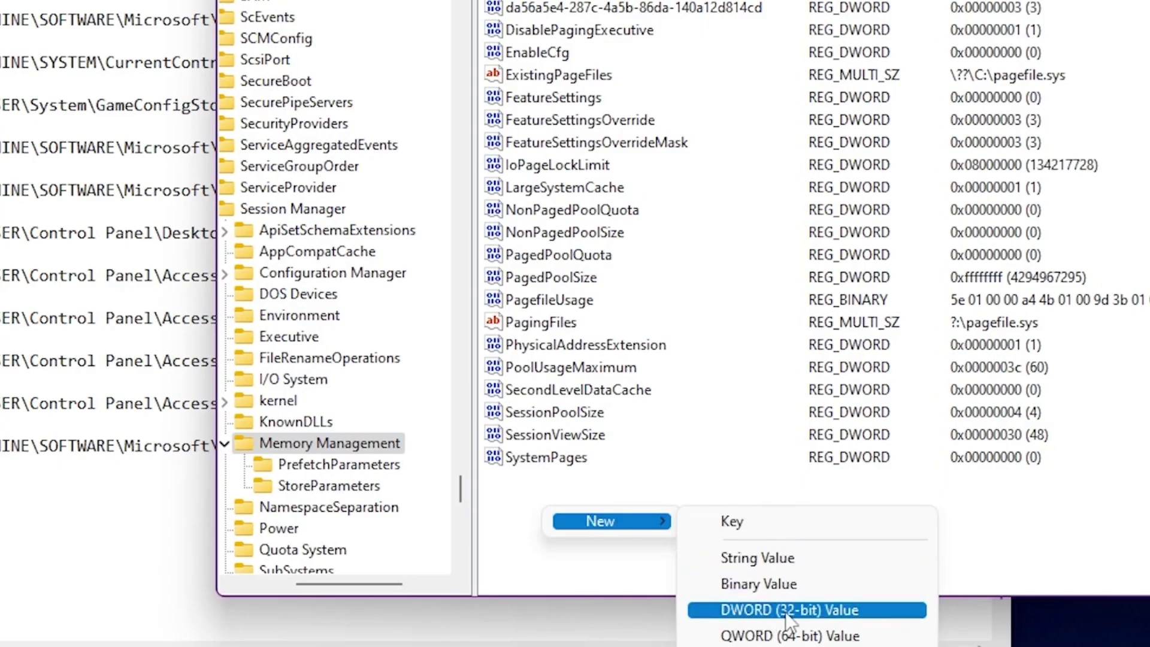
click(802, 611)
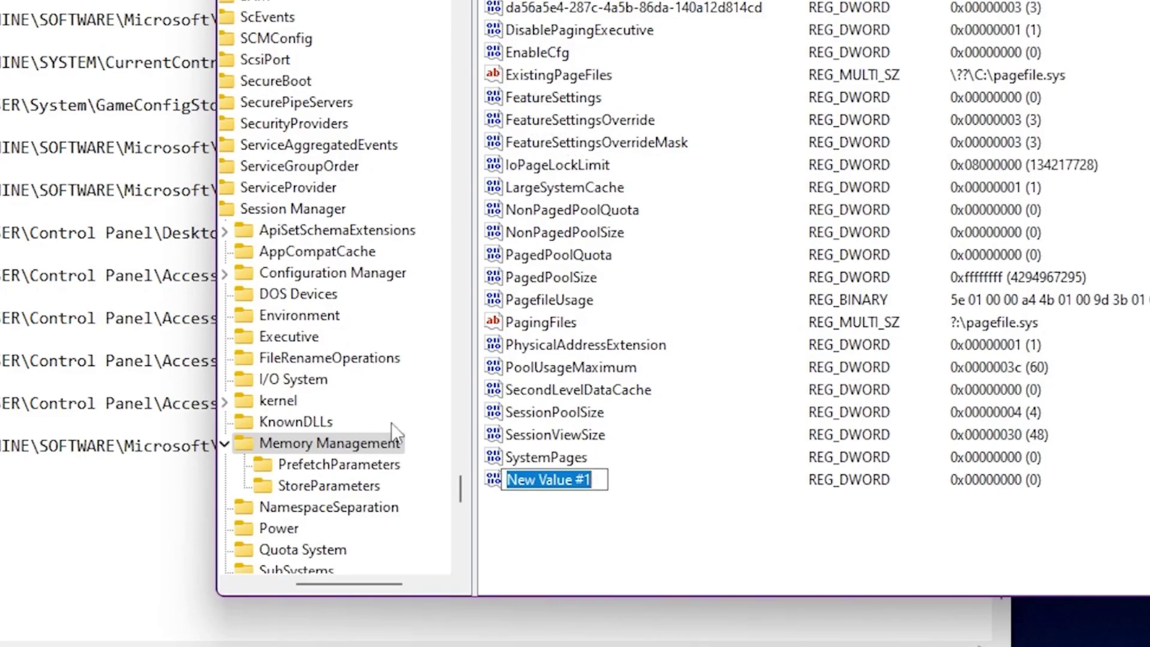
key(Return)
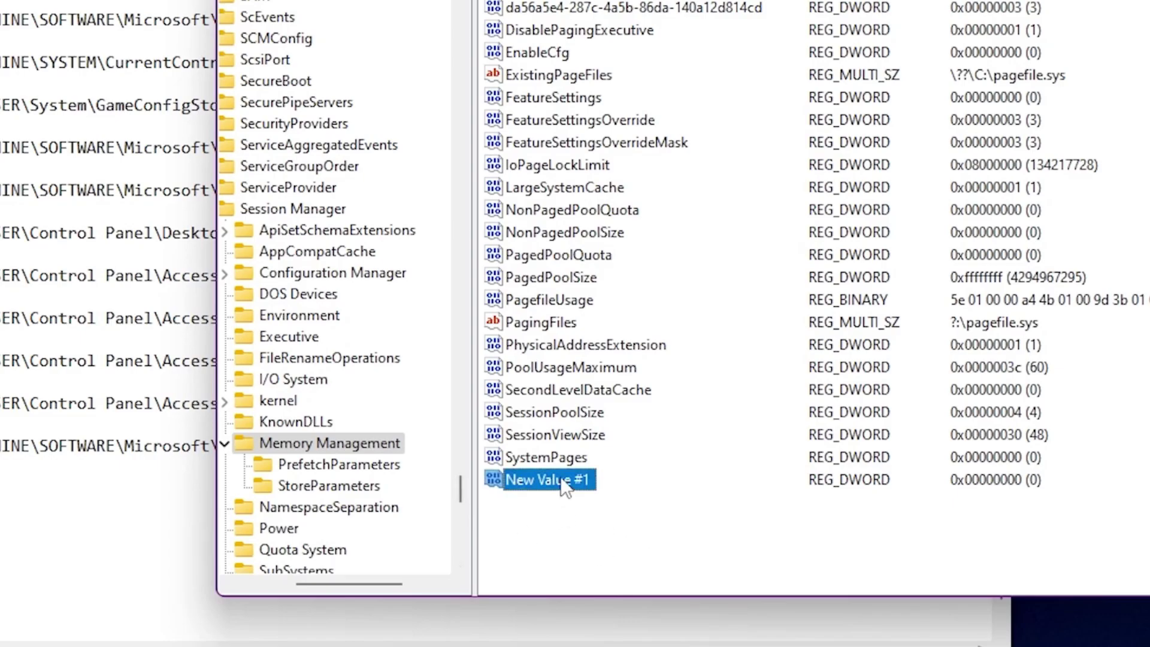
key(Delete)
click(751, 211)
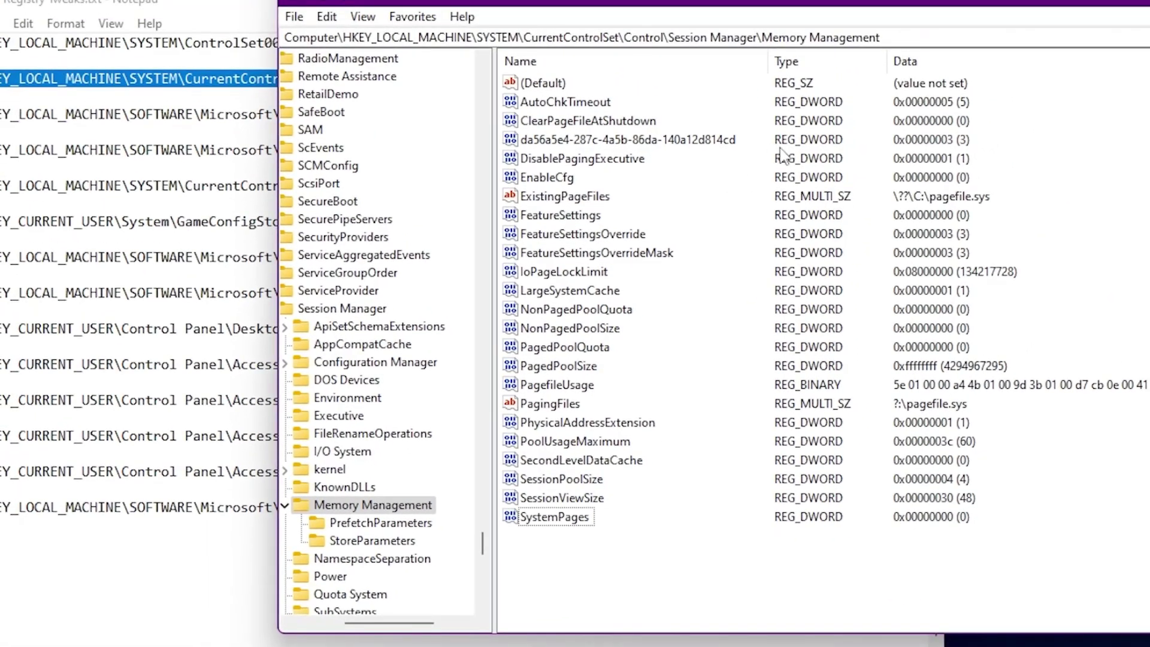
Set the FeatureSettings value in the Memory Management key to 1.
right_click(555, 216)
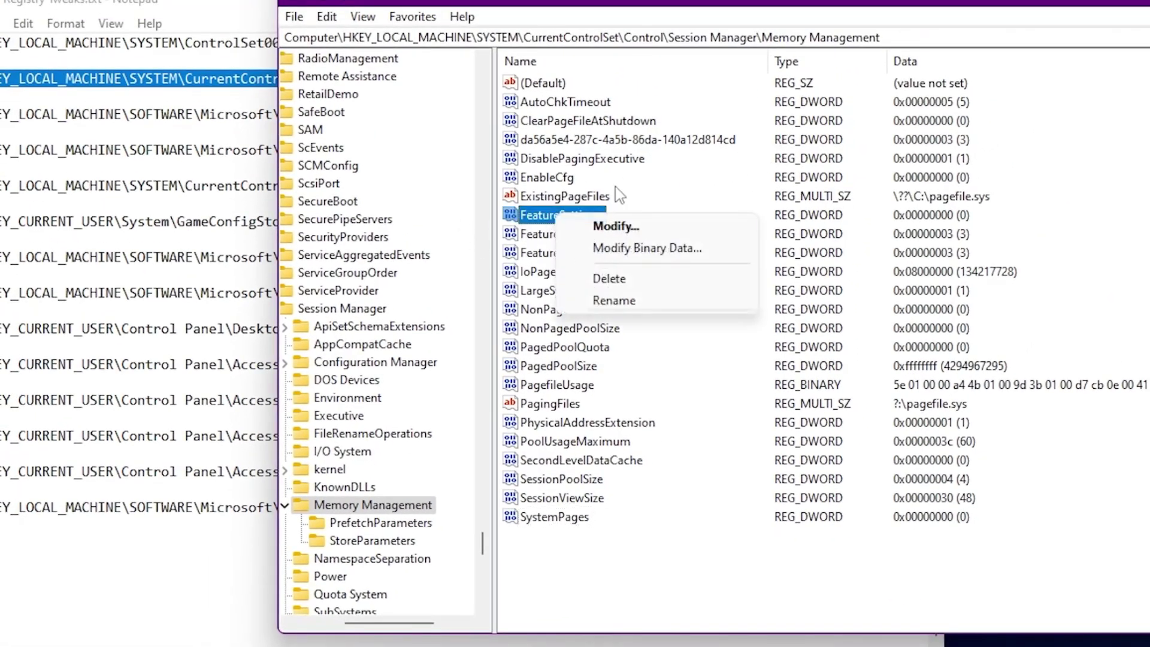
click(593, 226)
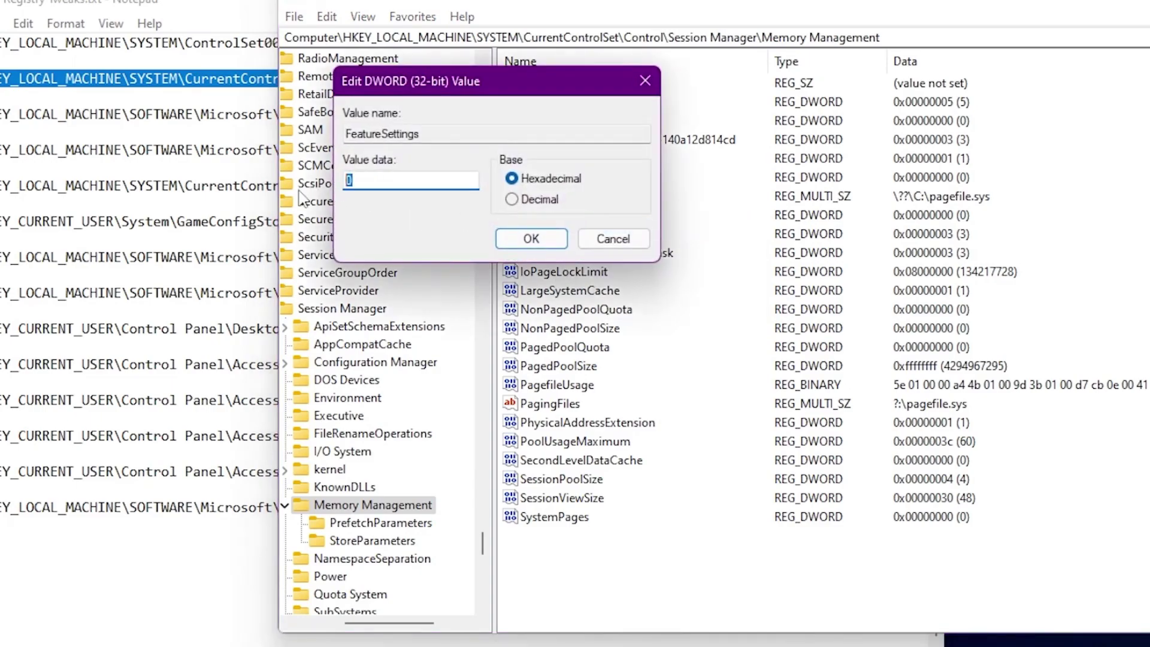
text(1)
click(534, 238)
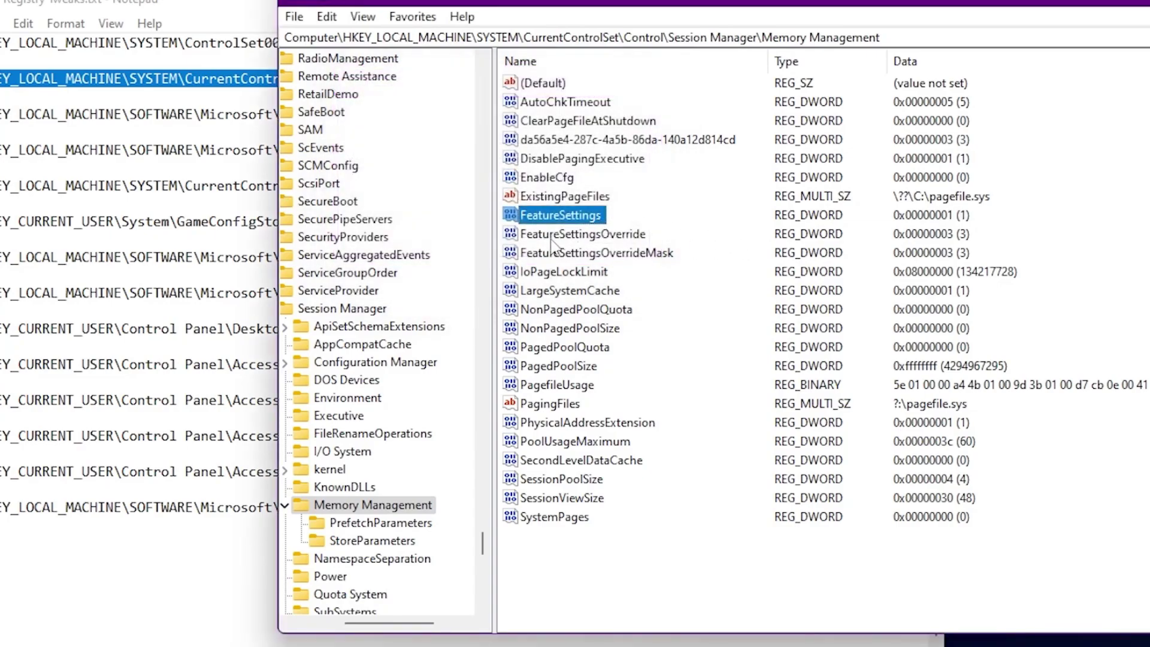
Set both FeatureSettingsOverride and FeatureSettingsOverrideMask in the Memory Management key to 3.
right_click(557, 239)
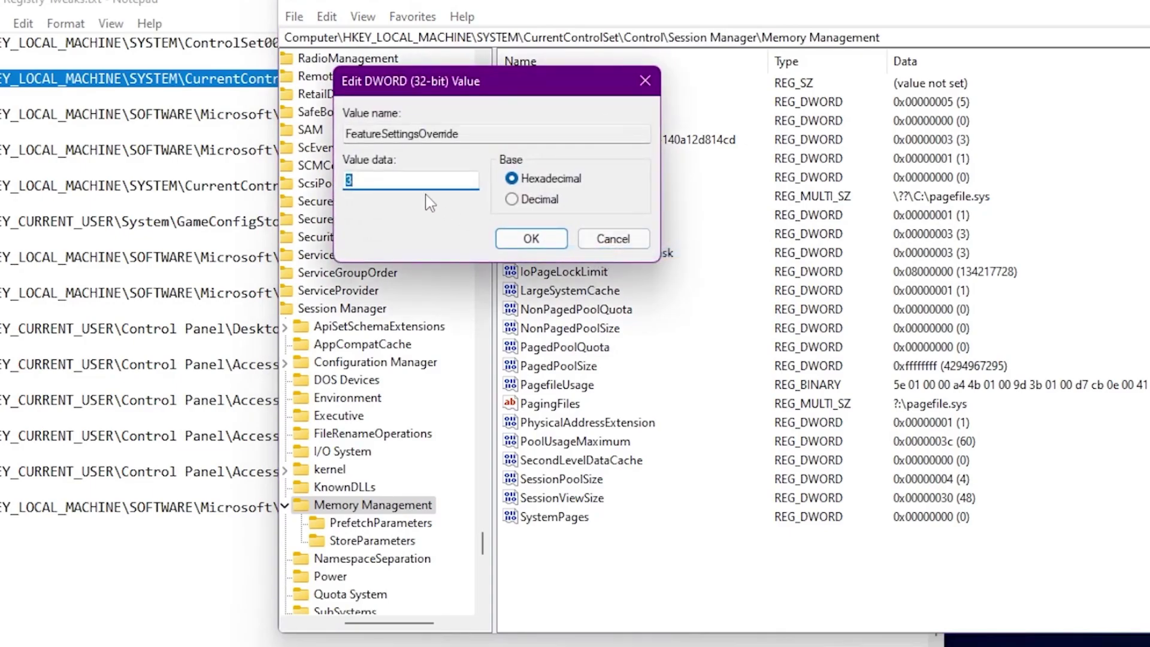
text(3)
click(514, 238)
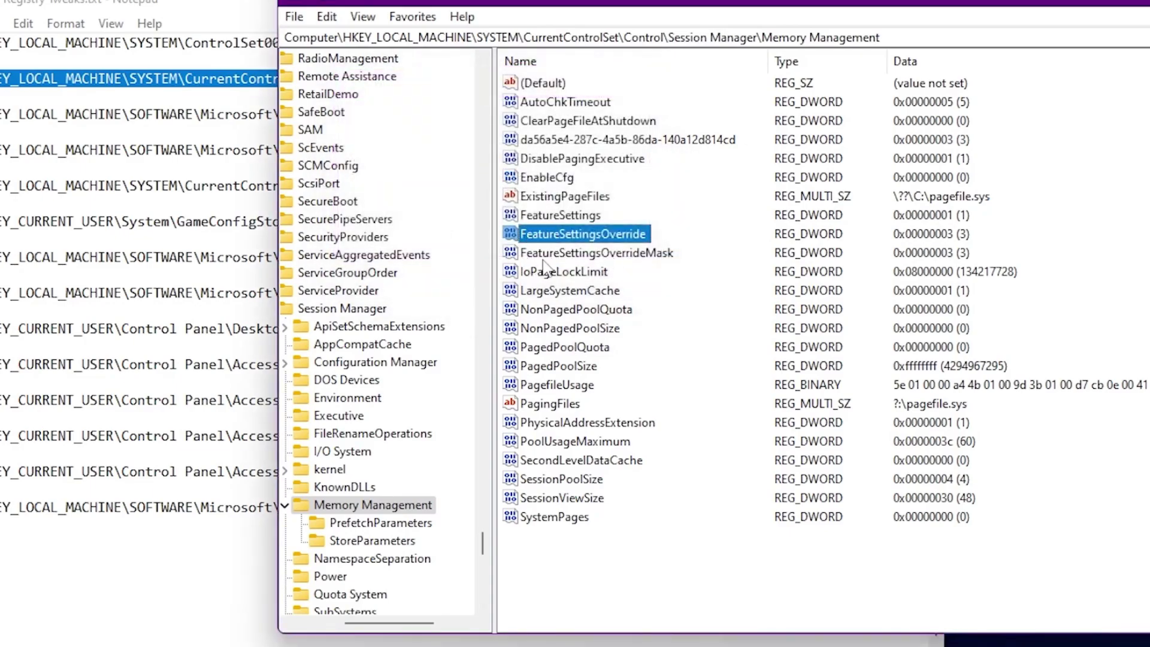
right_click(620, 257)
click(688, 269)
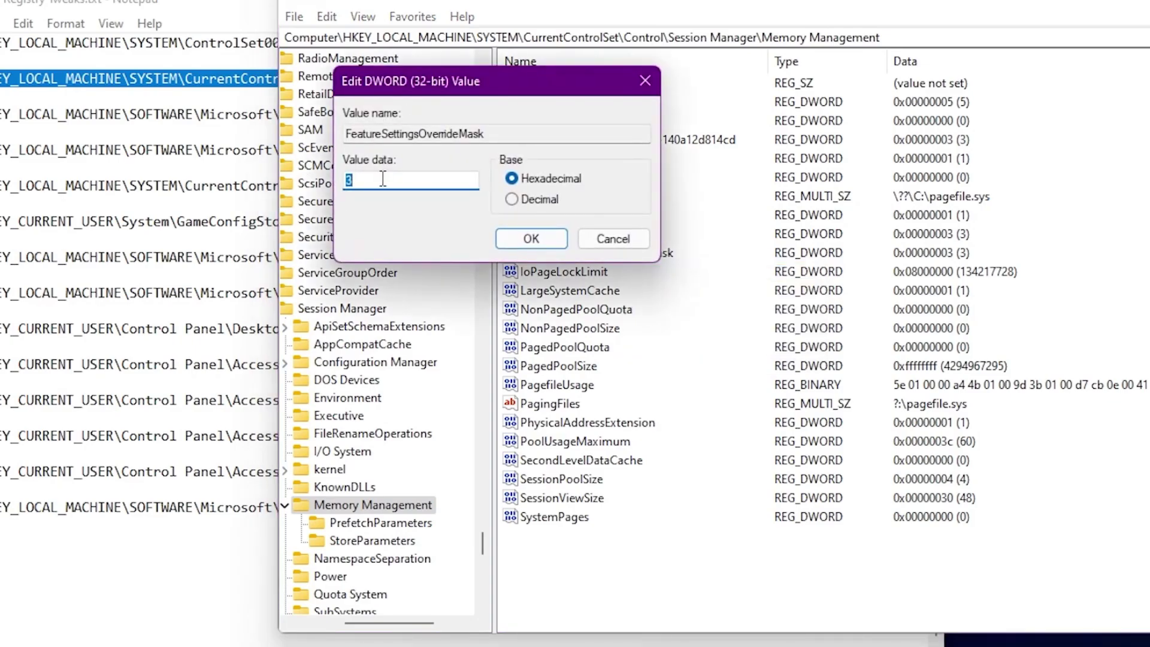
text(3)
click(522, 239)
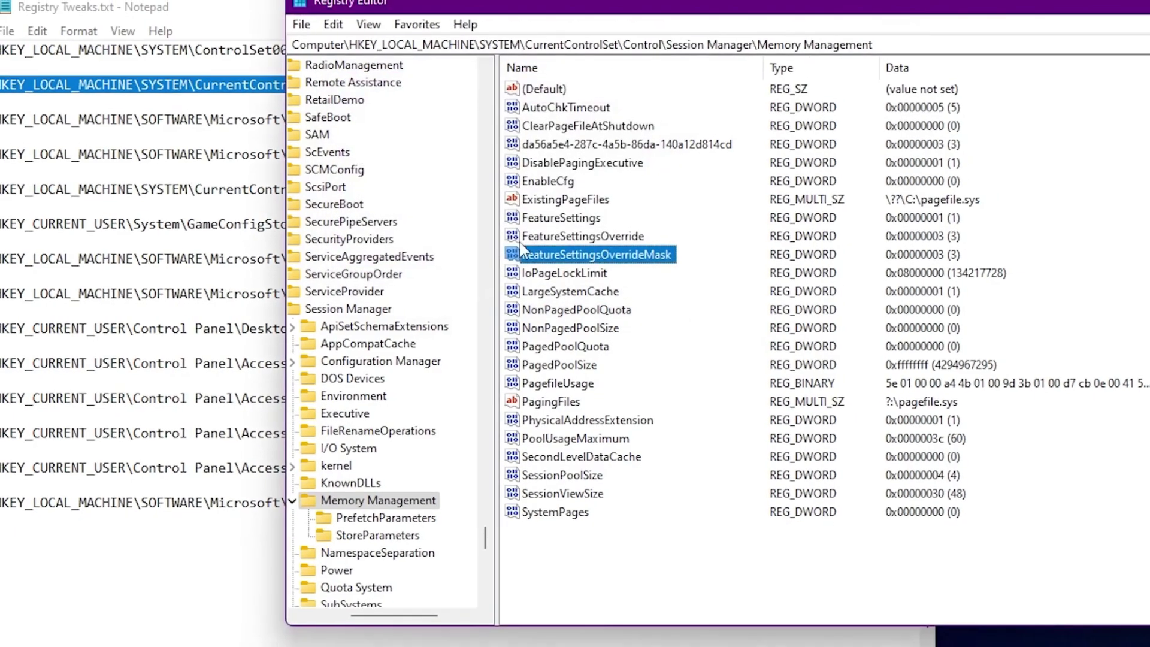
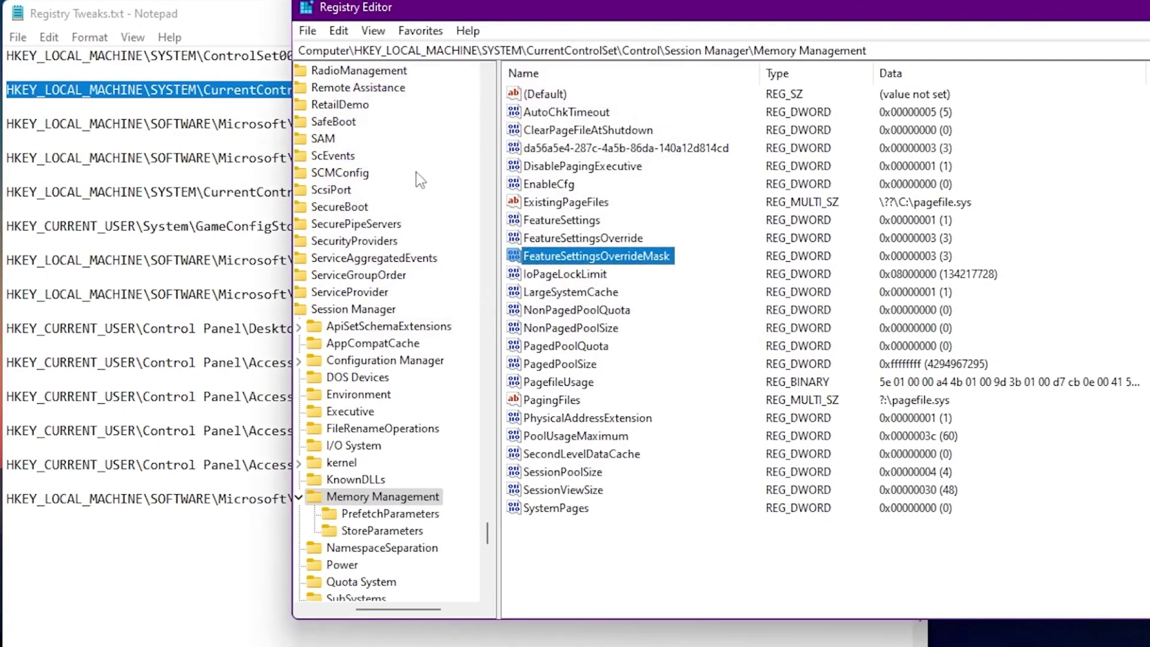
Copy the Windows\CurrentVersion\DriverSearching path from Registry Tweaks.txt and go to that key in Registry Editor.
drag(598, 124, 5, 127)
key(ctrl+c)
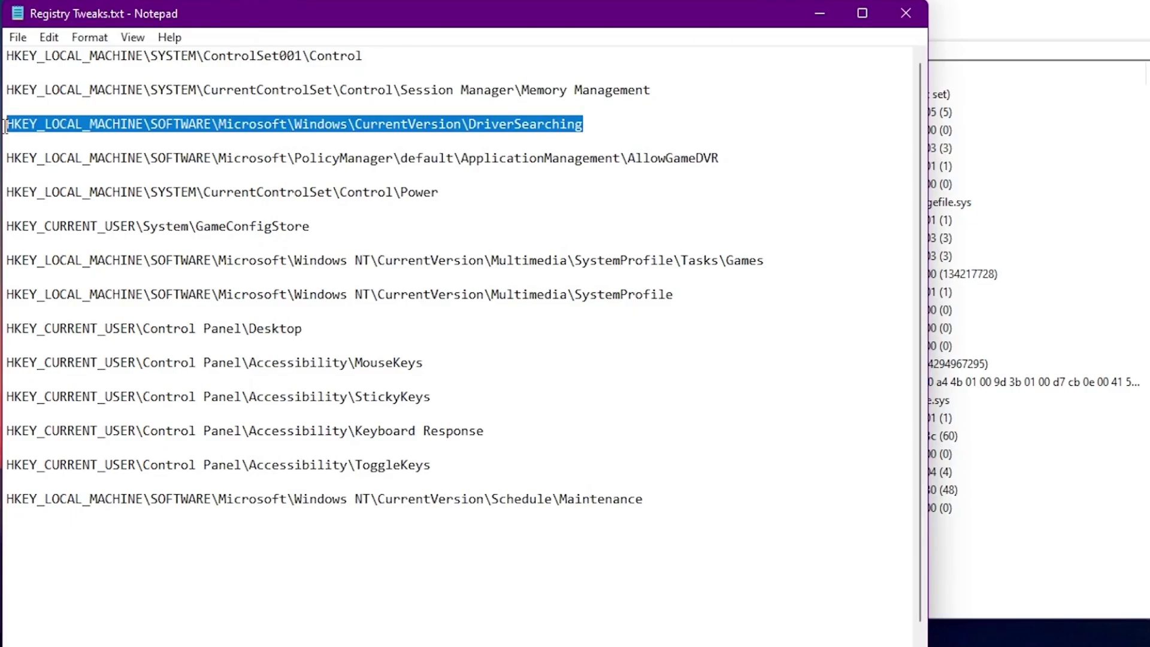
click(1013, 23)
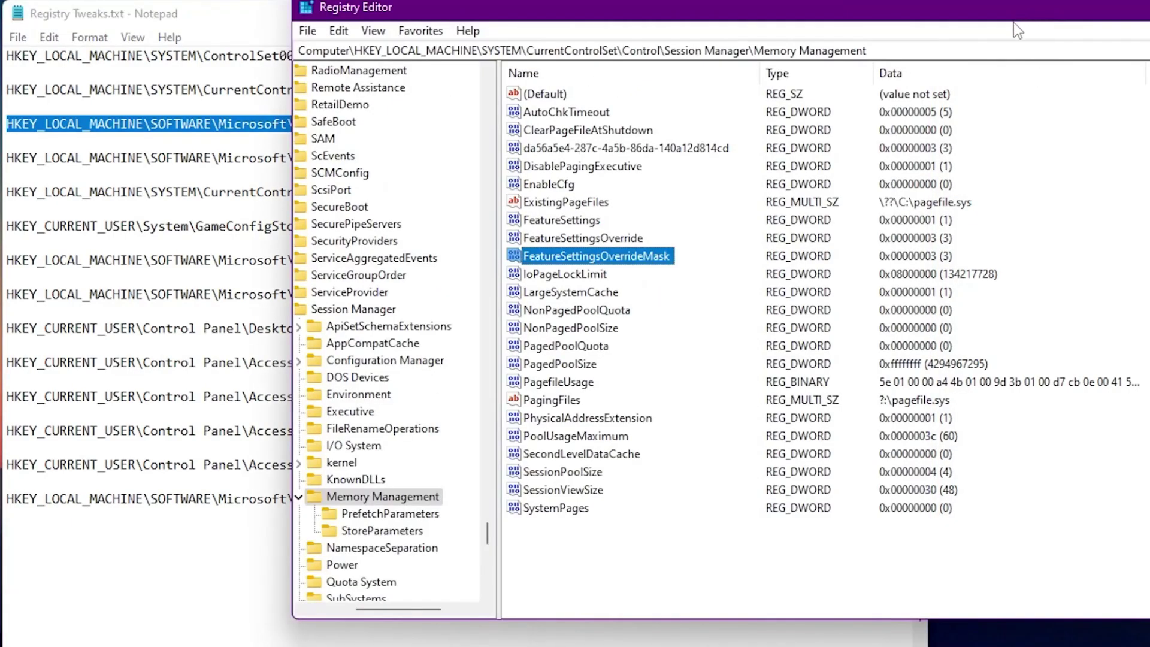
click(884, 53)
key(ctrl+v)
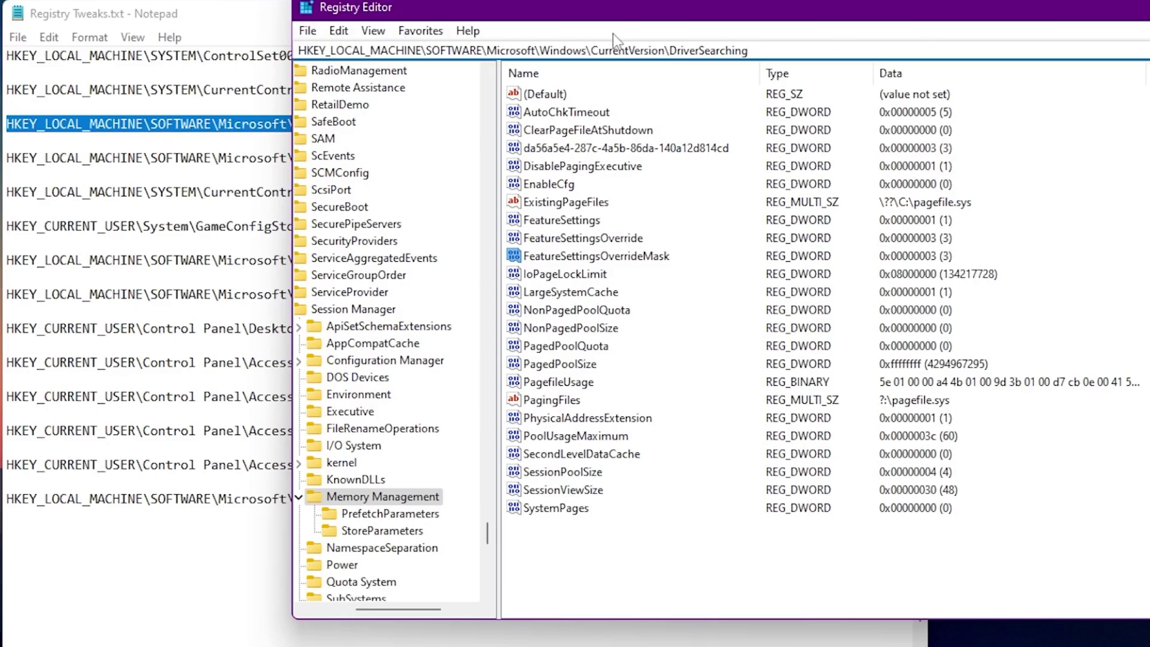
key(Return)
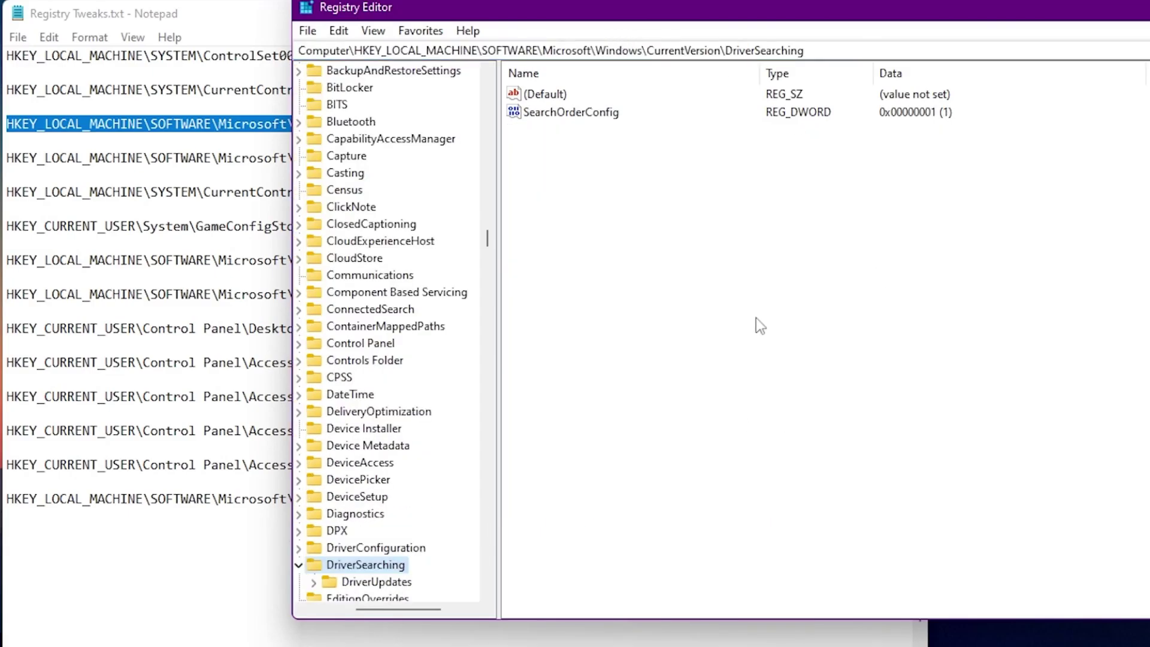
Set the SearchOrderConfig value in the DriverSearching key to 0.
right_click(586, 115)
click(653, 124)
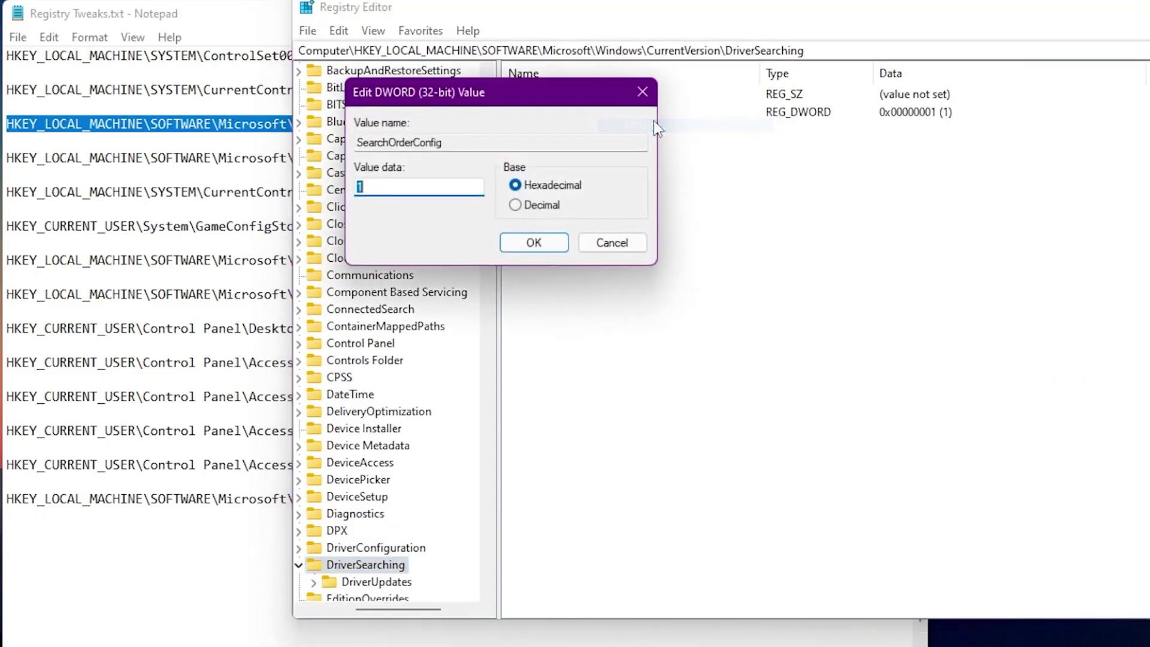
text(0)
click(534, 245)
Copy the ApplicationManagement\AllowGameDVR path from Registry Tweaks.txt and go to that key in Registry Editor.
click(184, 43)
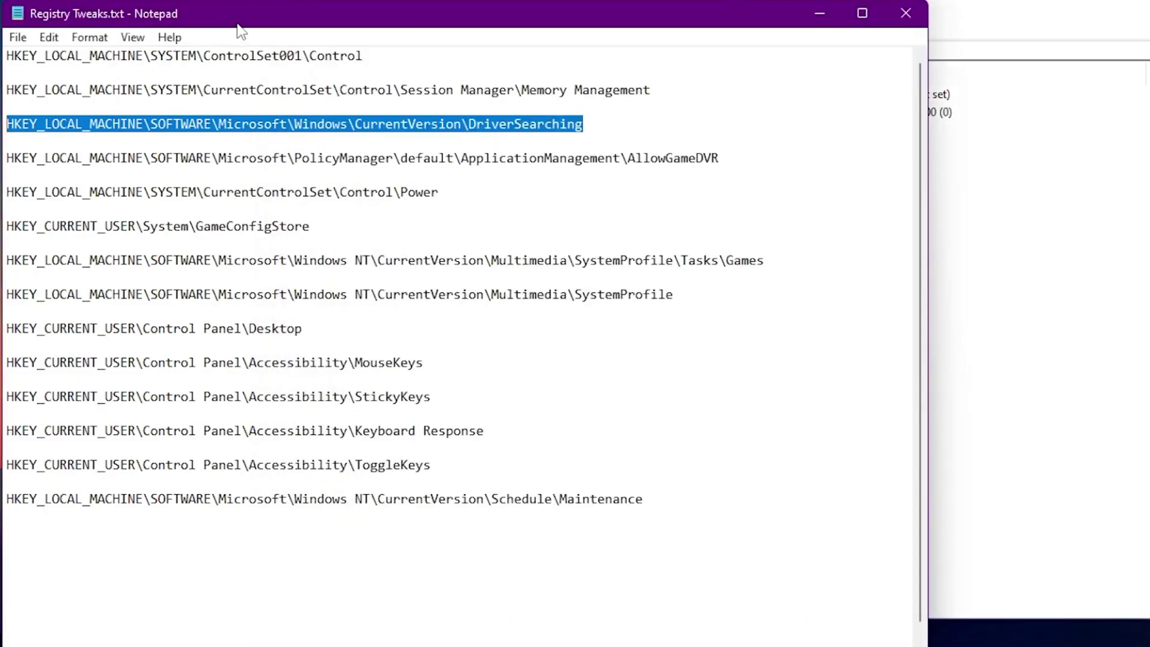
drag(736, 160, 6, 162)
key(ctrl+c)
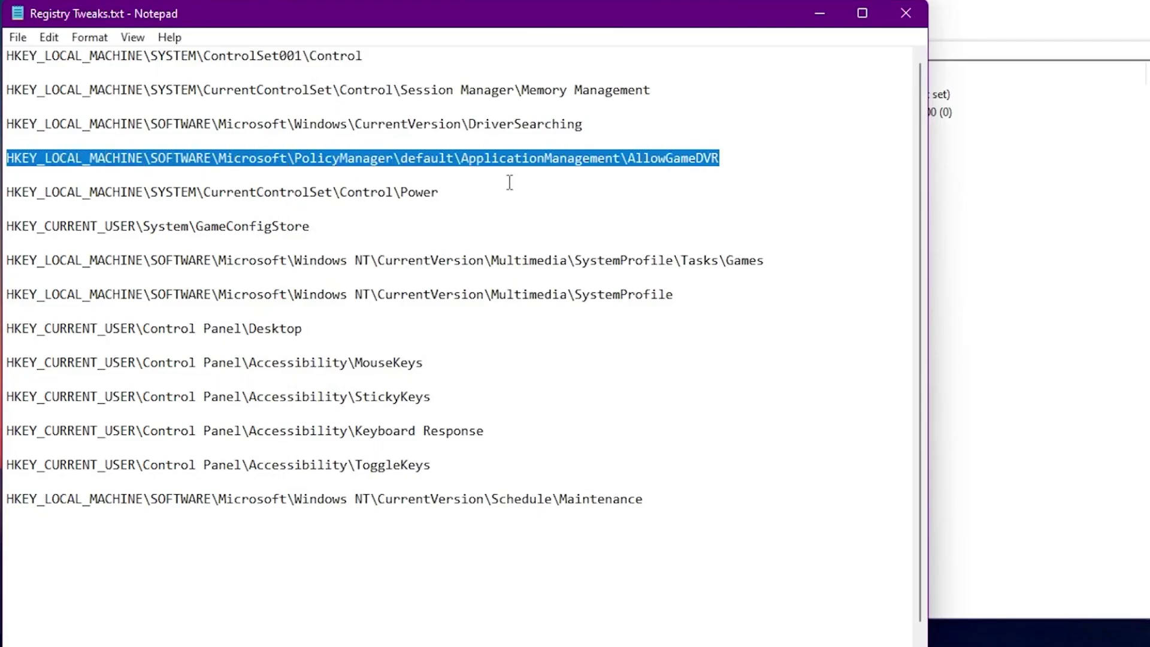
click(819, 14)
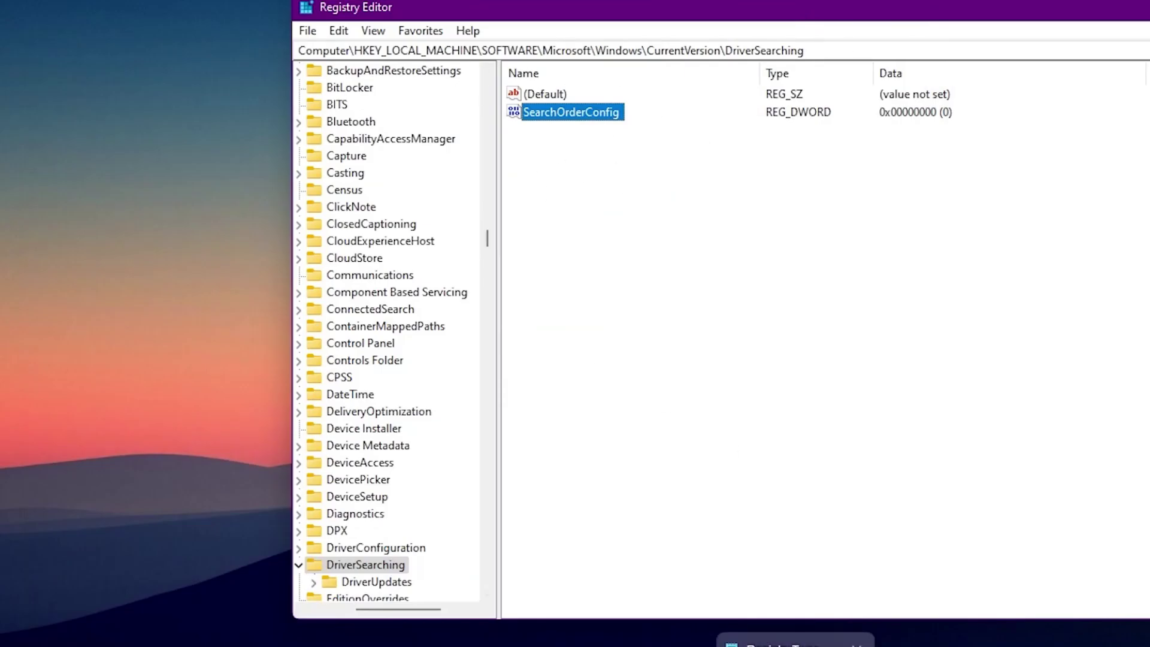
click(862, 639)
click(1001, 12)
click(389, 50)
key(ctrl+v)
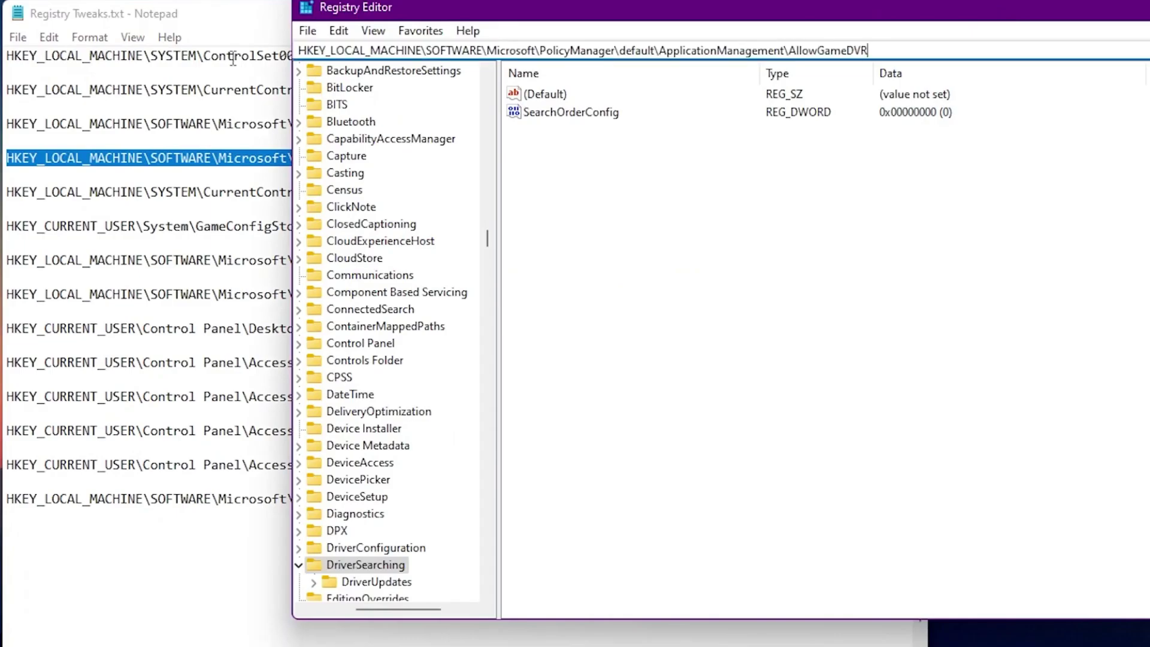
key(Return)
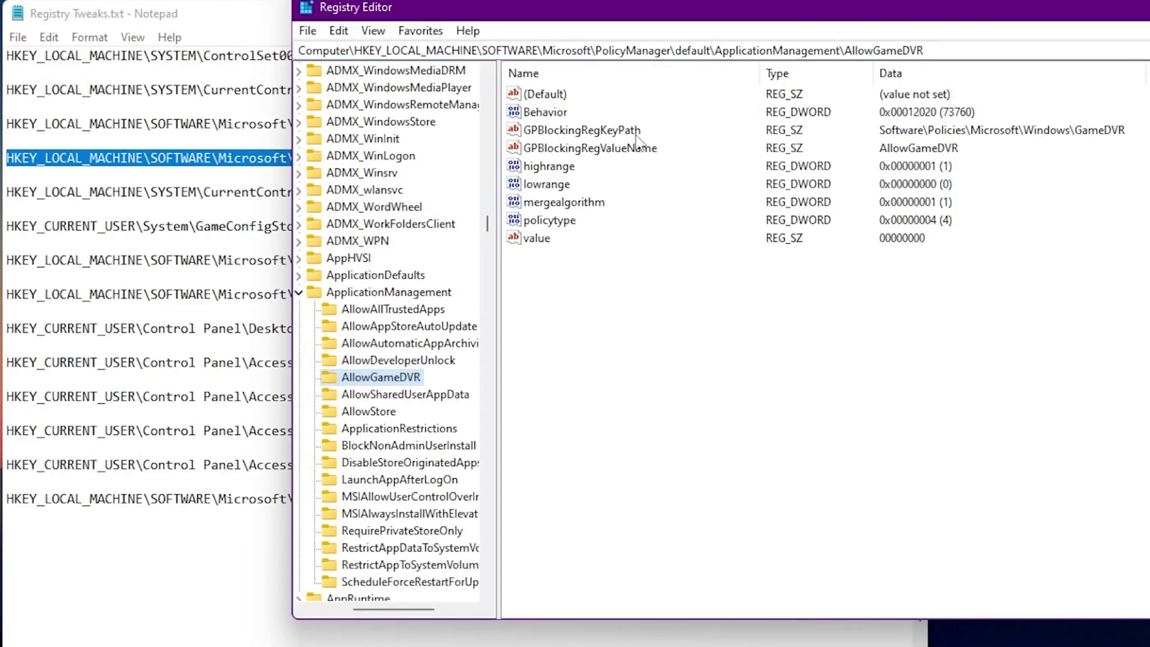
Open the string named "value" in the AllowGameDVR key and accept it with the data 00000000.
right_click(527, 237)
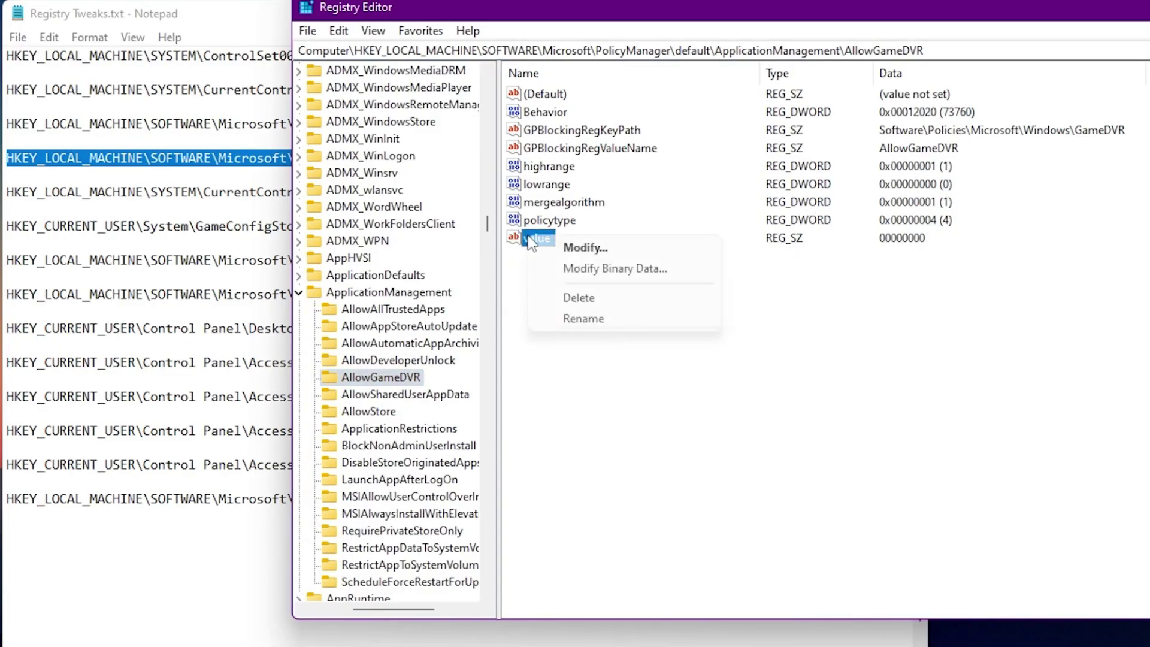
click(584, 248)
click(436, 190)
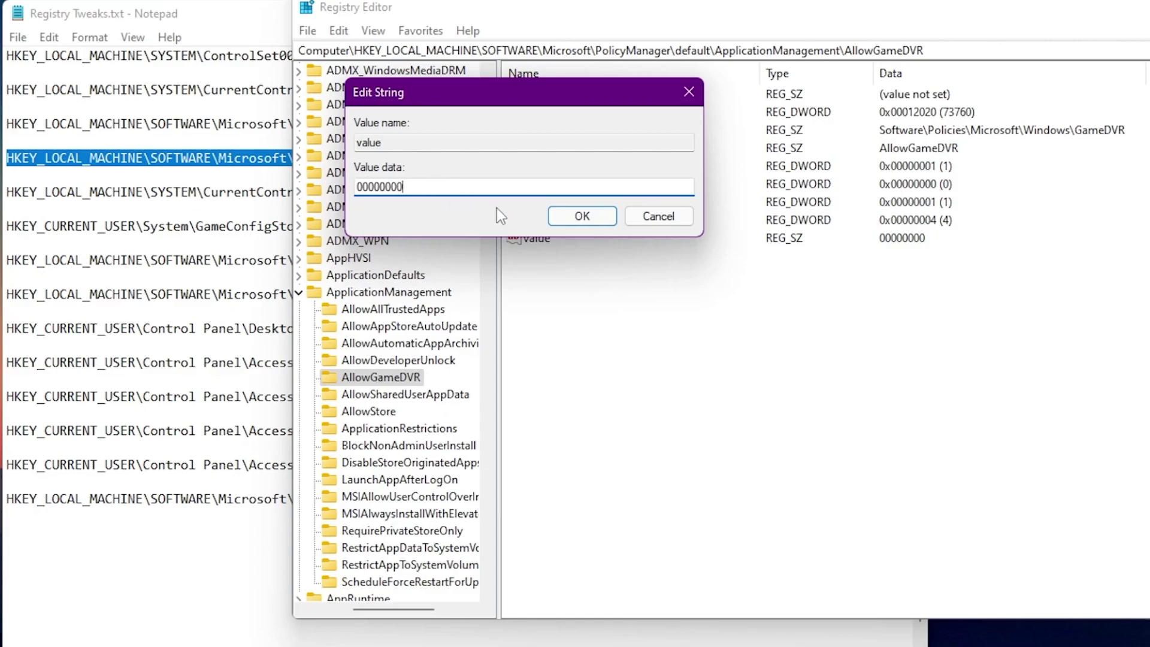
click(574, 214)
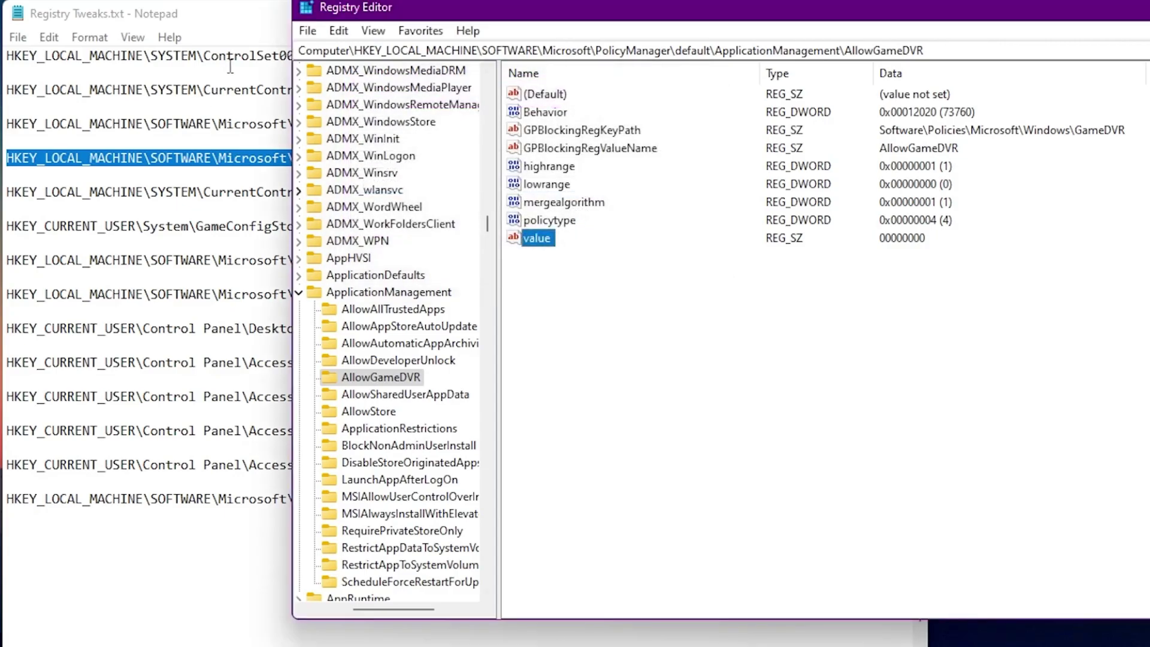
Copy the CurrentControlSet\Control\Power path from Registry Tweaks.txt and go to that key in Registry Editor.
click(221, 16)
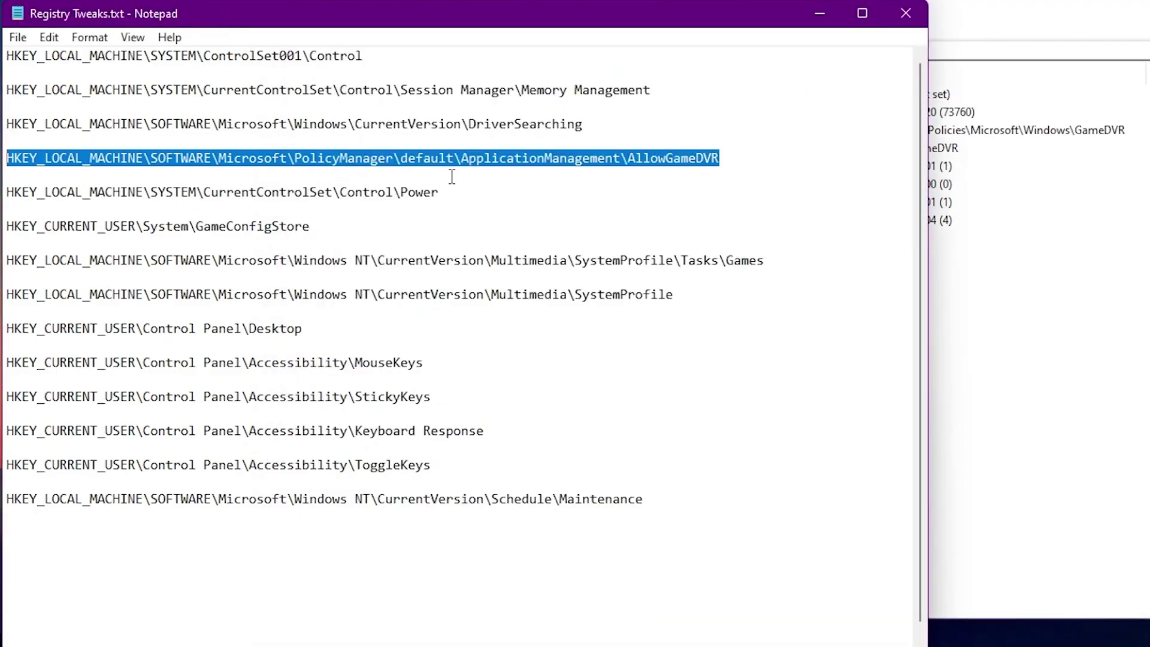
drag(441, 192, 8, 192)
key(ctrl+c)
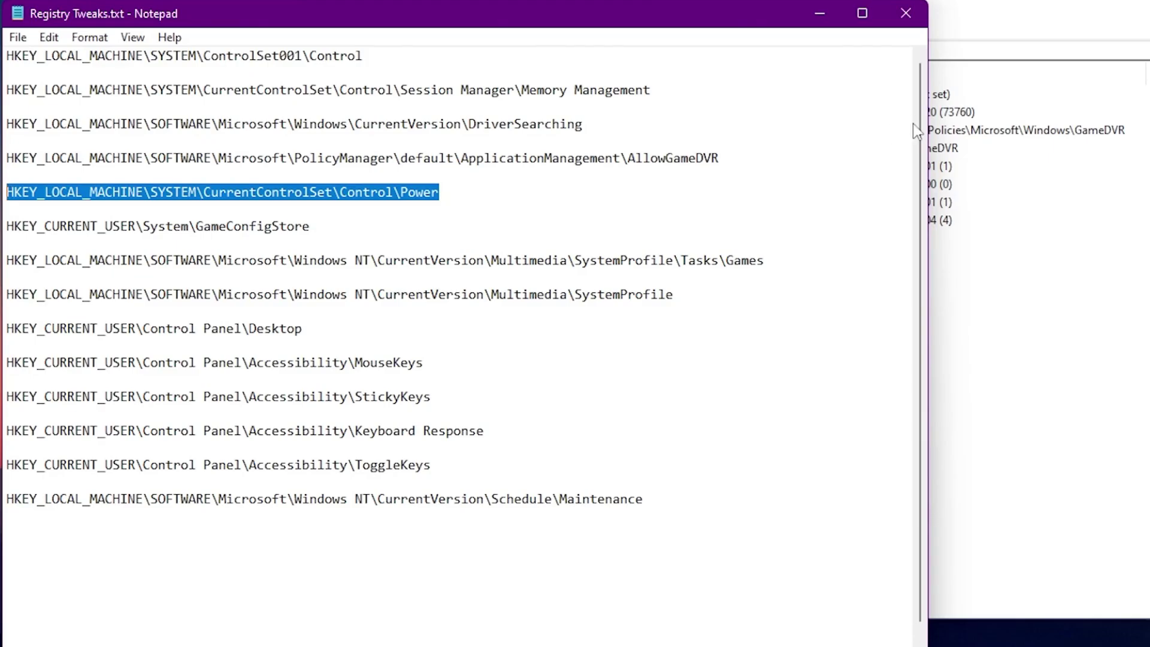
click(1052, 19)
click(950, 49)
key(ctrl+v)
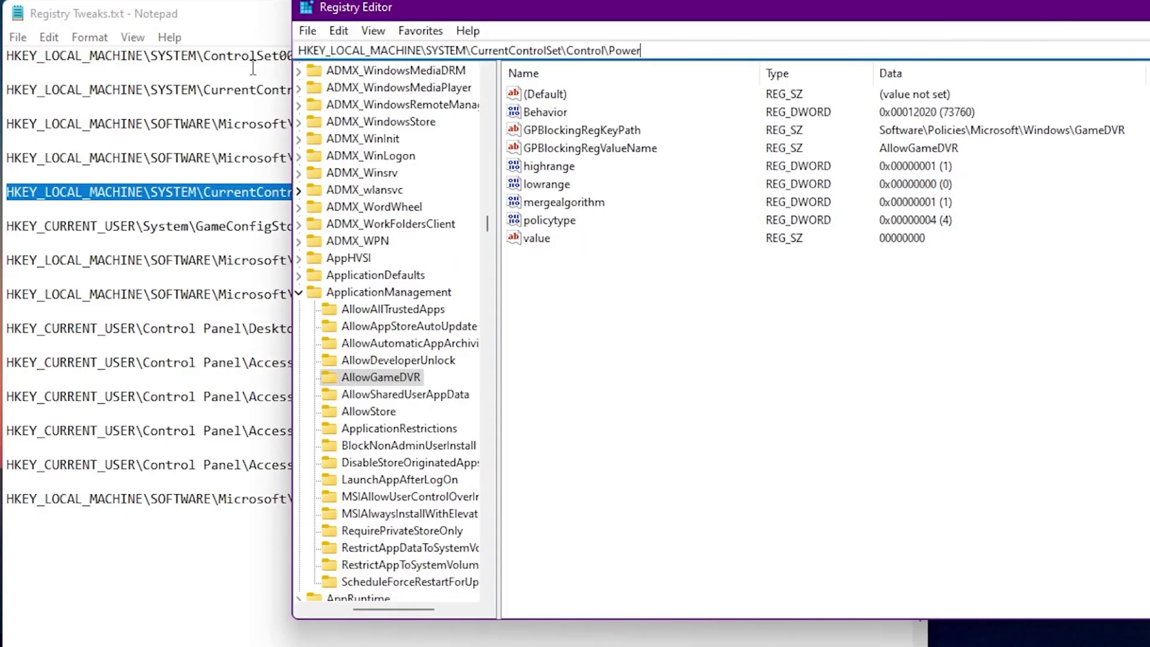
key(Return)
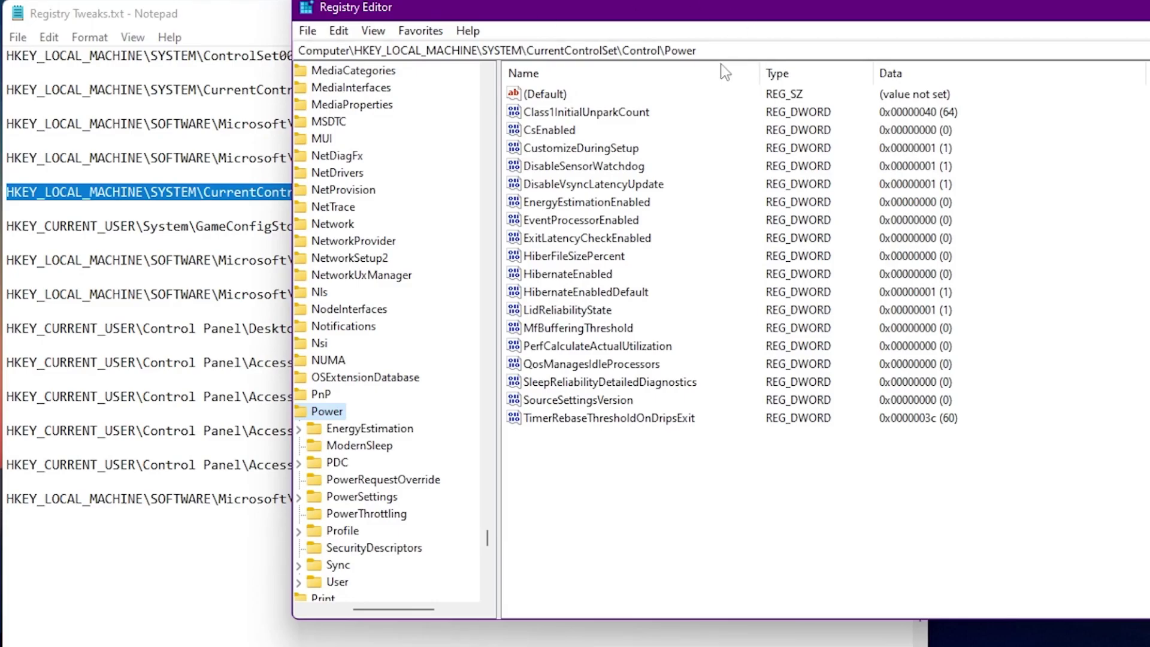
Set the HibernateEnabled value in the Power key to 0.
right_click(584, 274)
click(631, 282)
text(0)
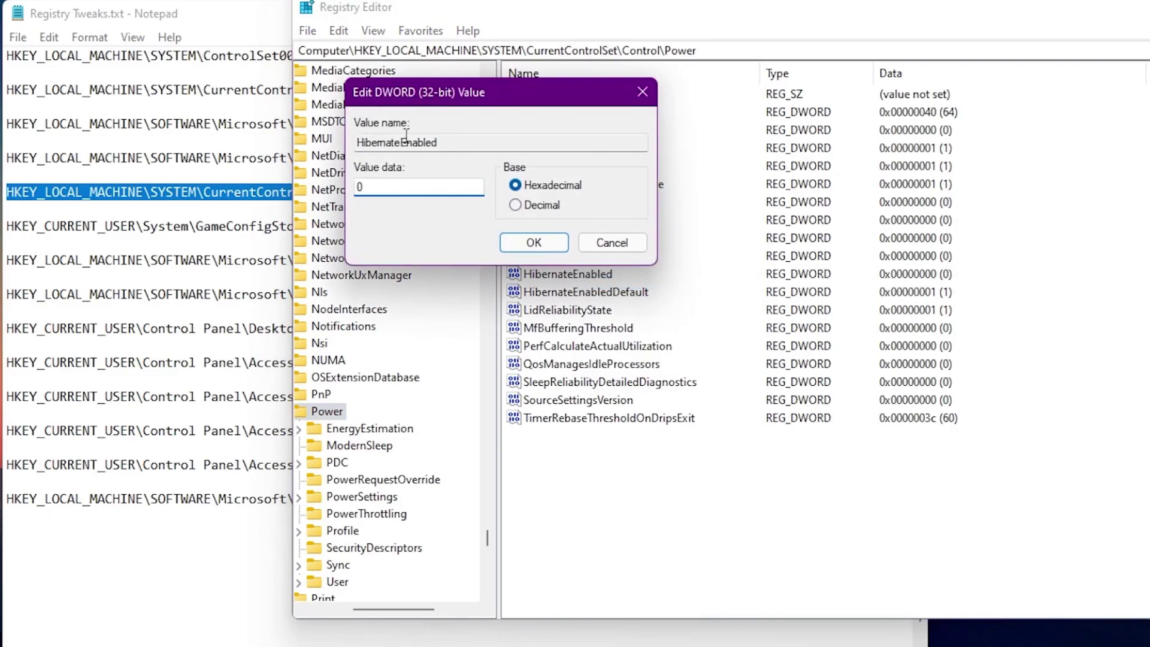
click(539, 244)
Try adding a new subkey under the Power key, keeping its default name, and delete it again.
click(363, 358)
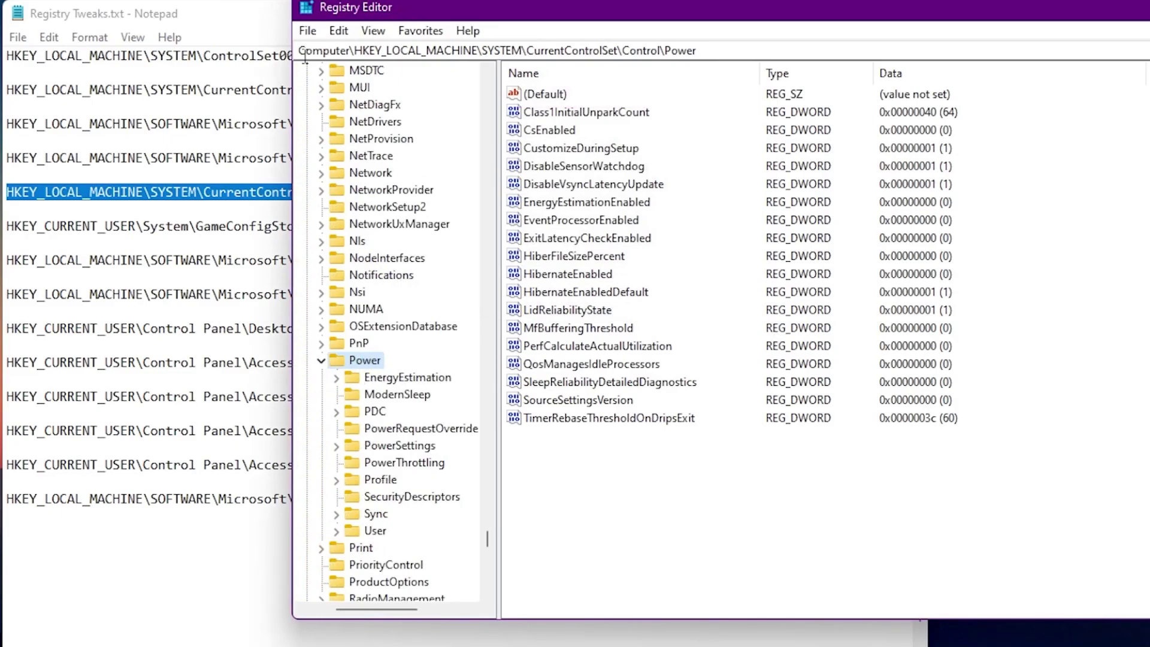
right_click(365, 362)
mouse_move(475, 390)
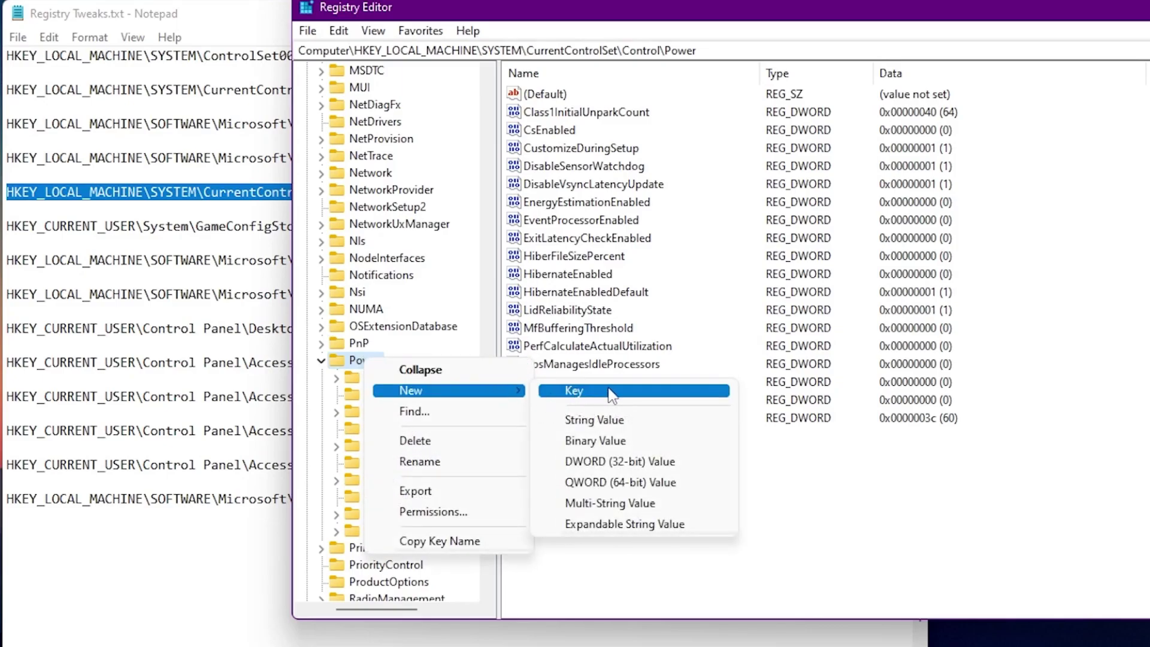
click(597, 395)
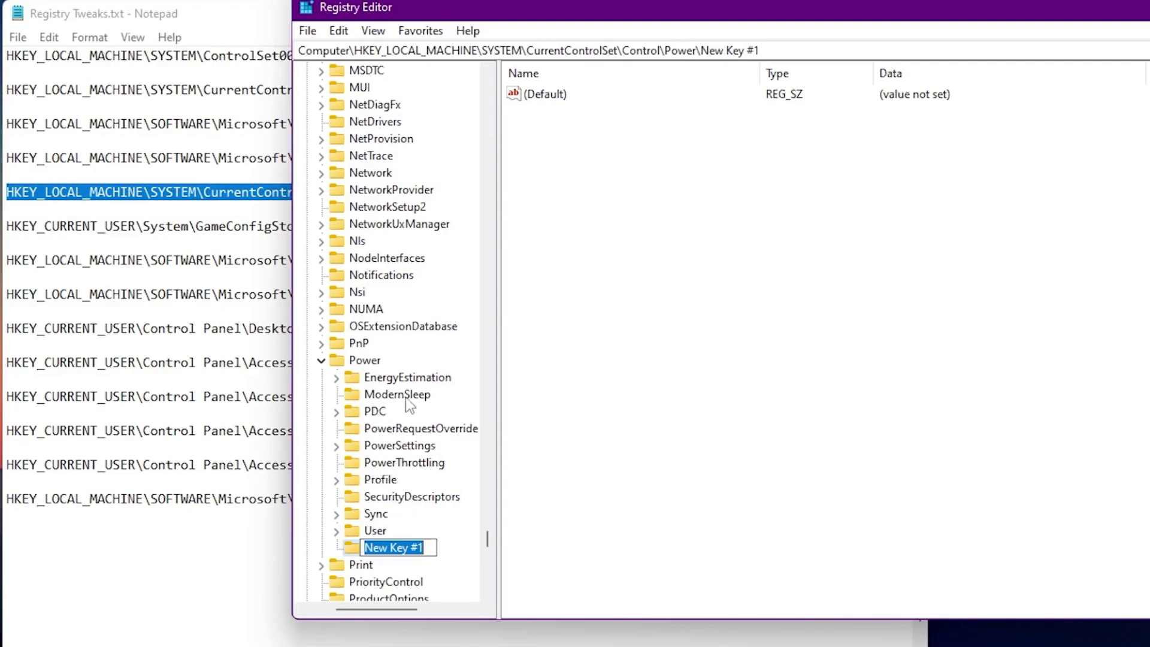
click(358, 548)
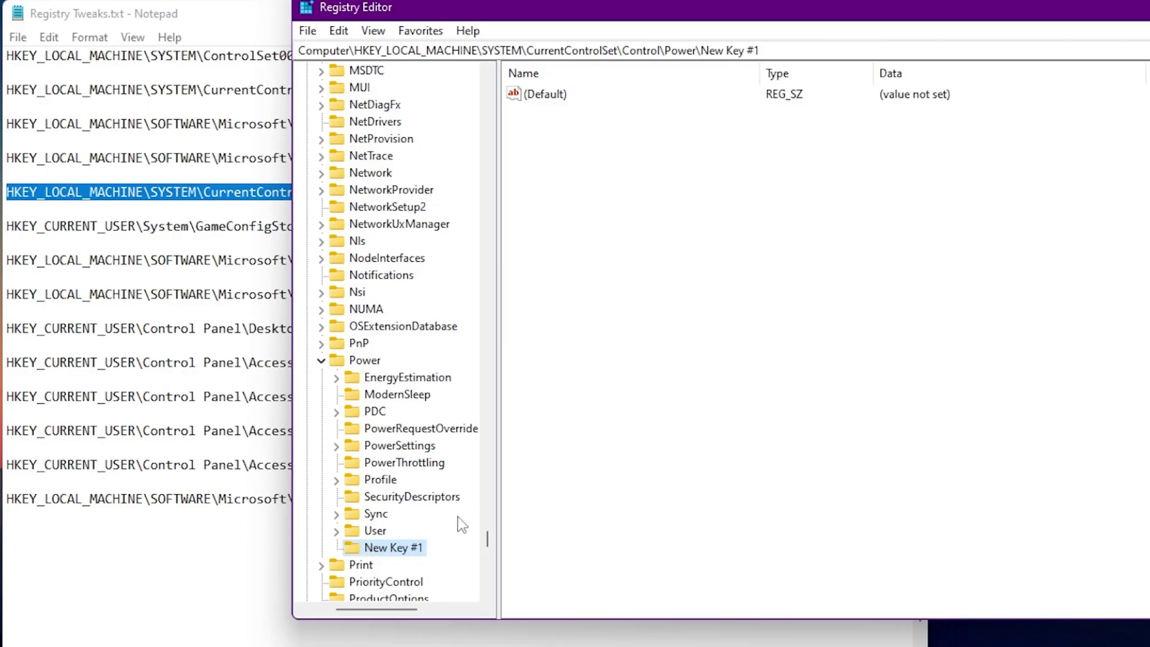
key(Delete)
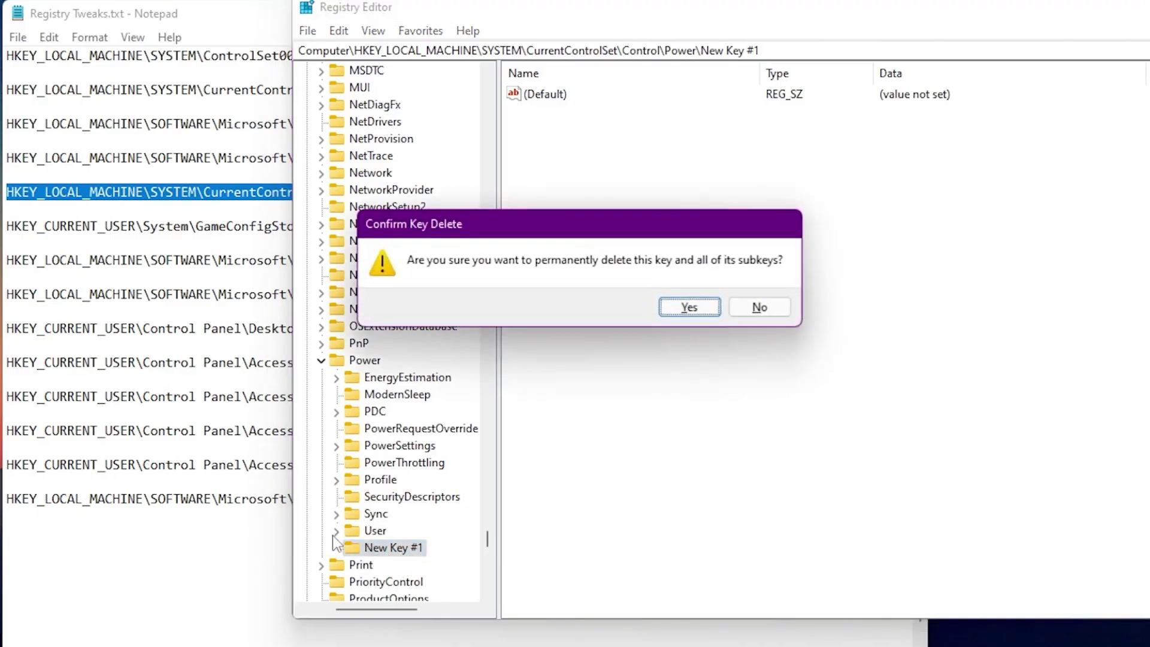
click(689, 307)
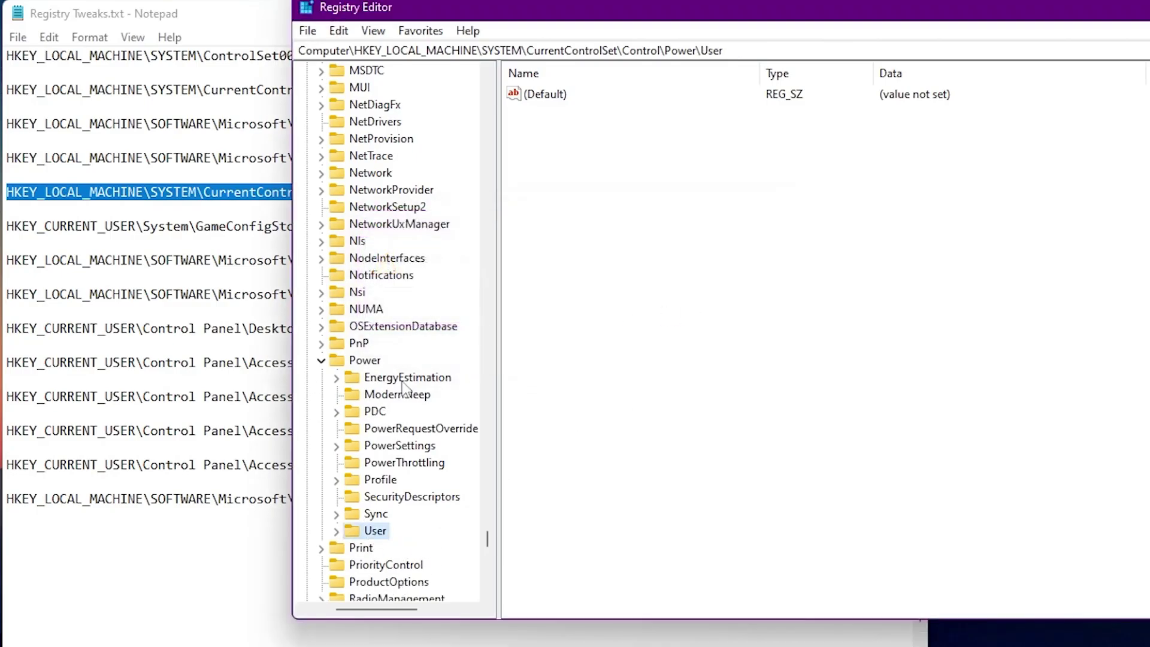
Try adding a new DWORD (32-bit) value in the PowerThrottling key under Power, keeping its default name, and delete it again.
click(400, 462)
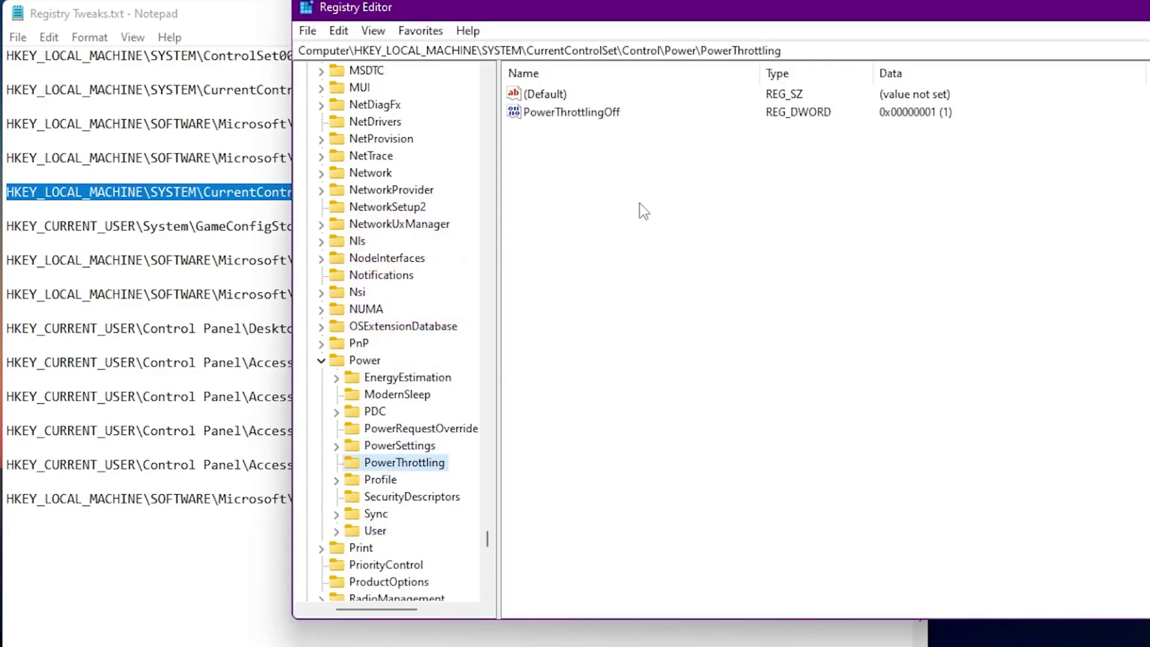
right_click(620, 179)
mouse_move(675, 191)
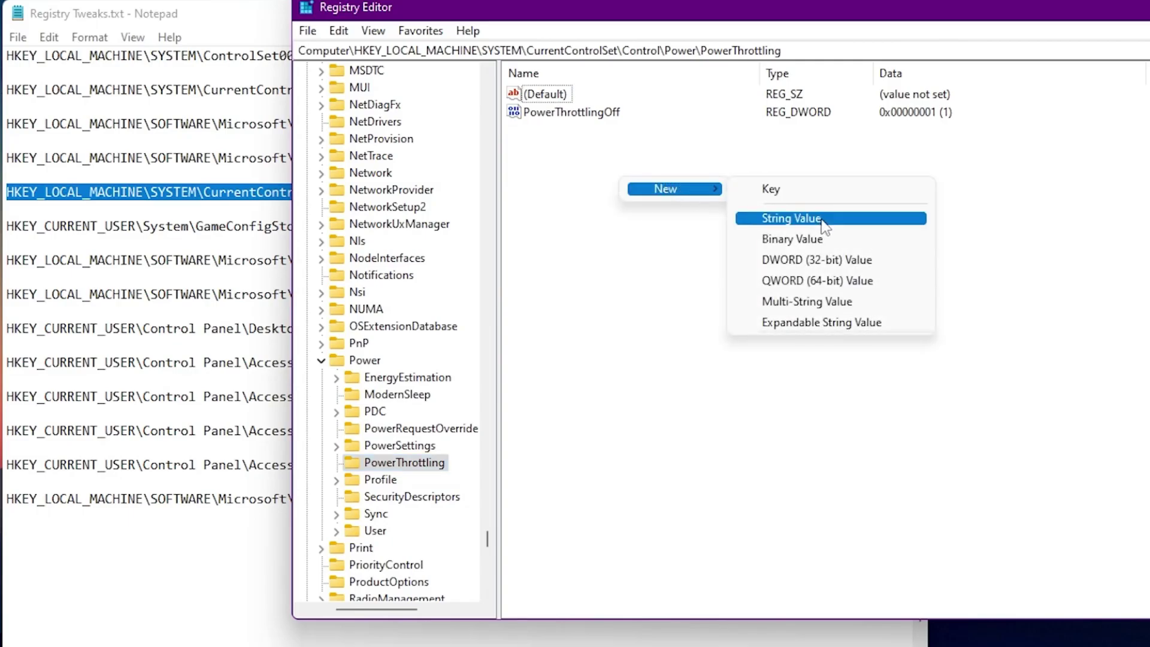
click(795, 265)
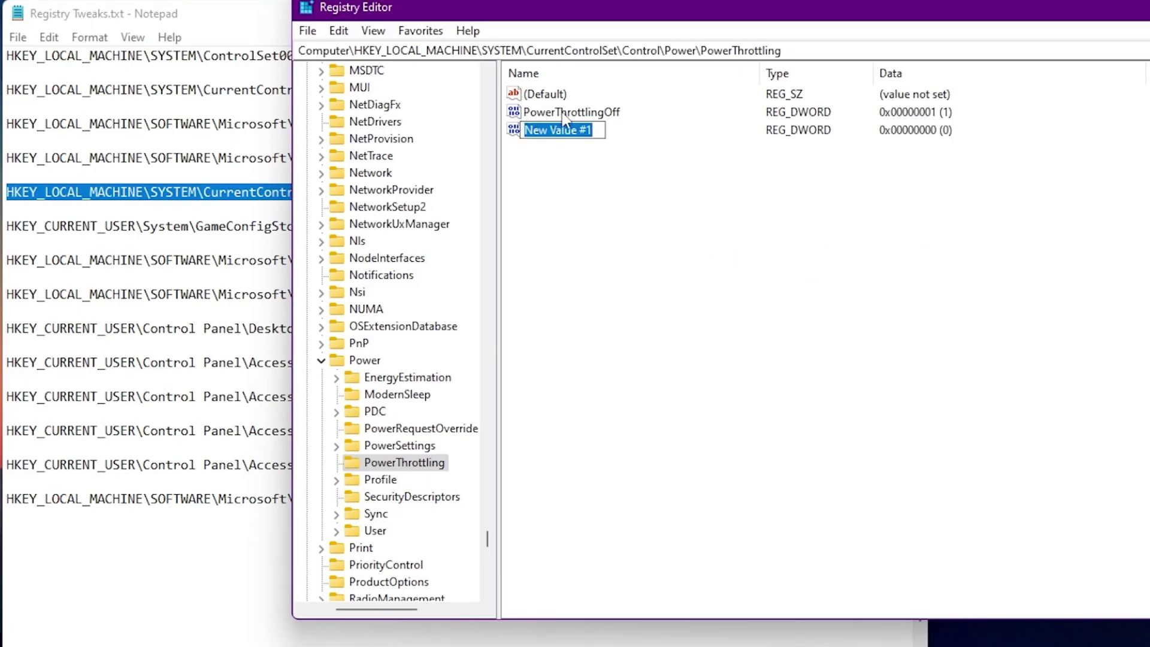
key(Return)
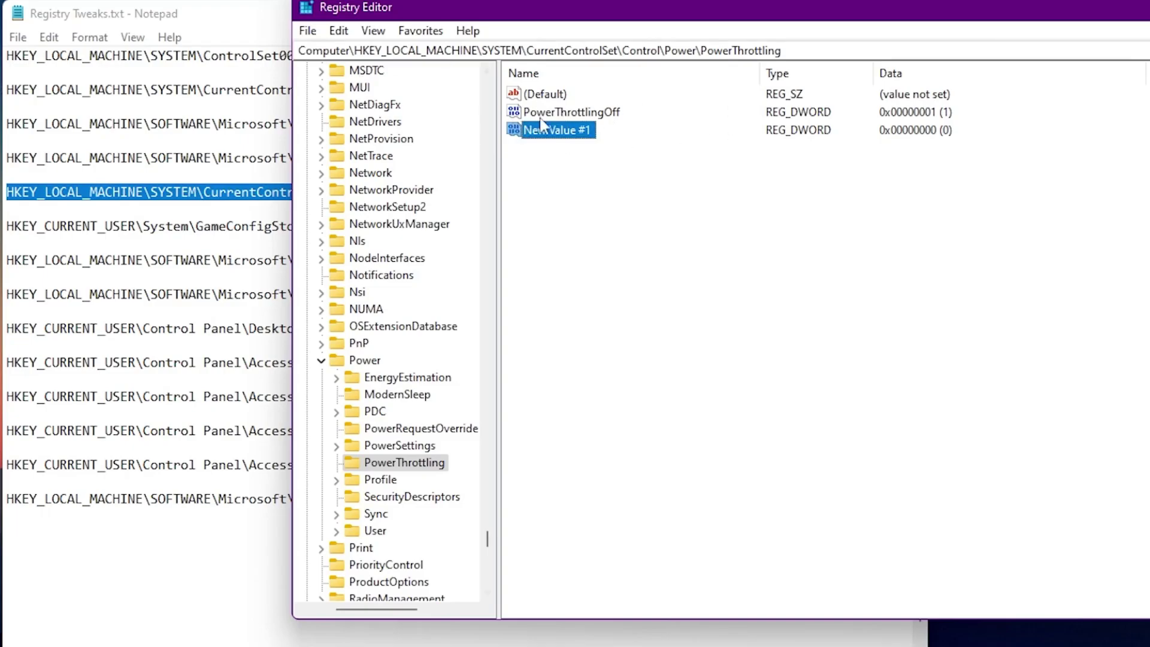
key(Delete)
key(Return)
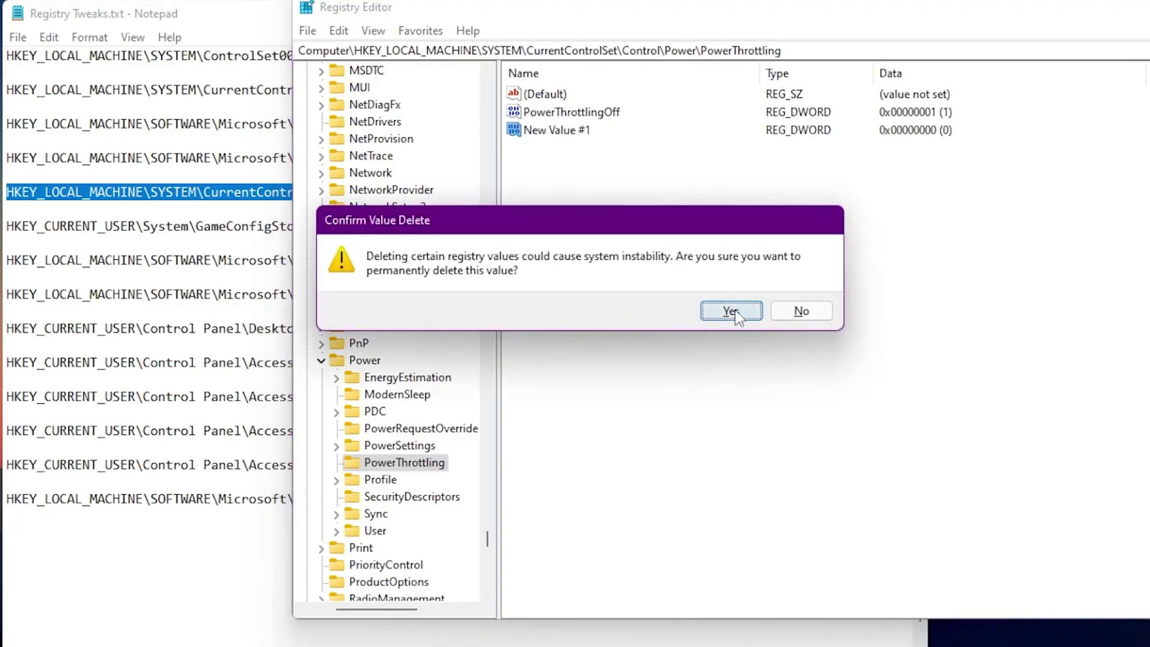
Open the PowerThrottlingOff value in the PowerThrottling key and accept it with the hexadecimal data 1.
right_click(560, 114)
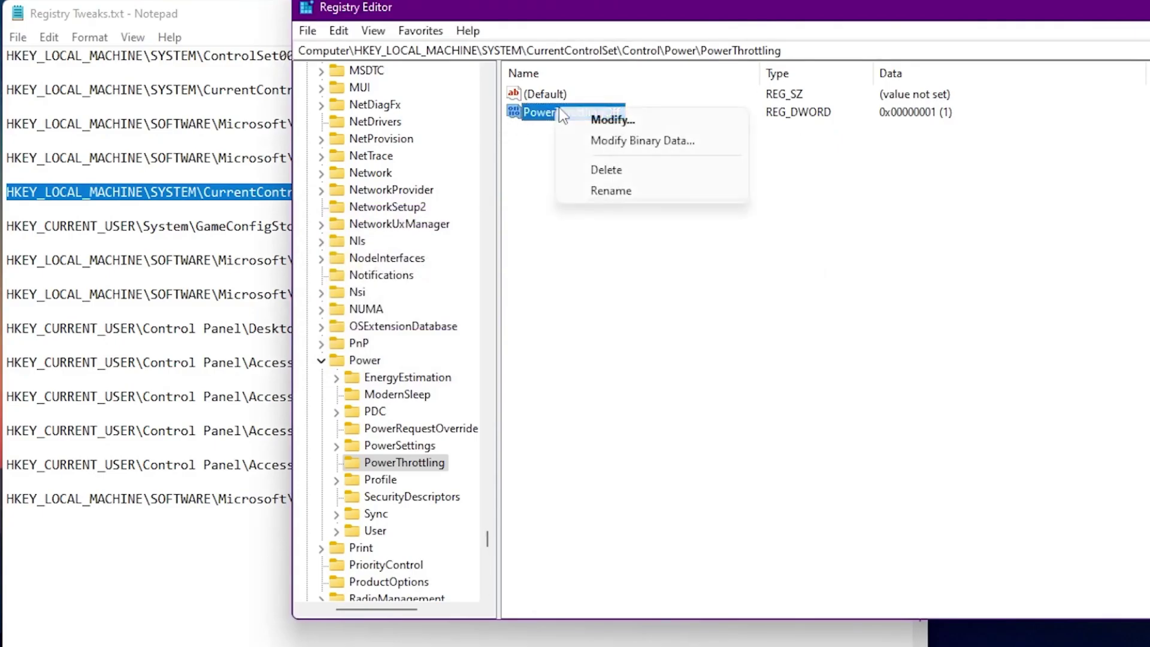
click(593, 119)
click(428, 189)
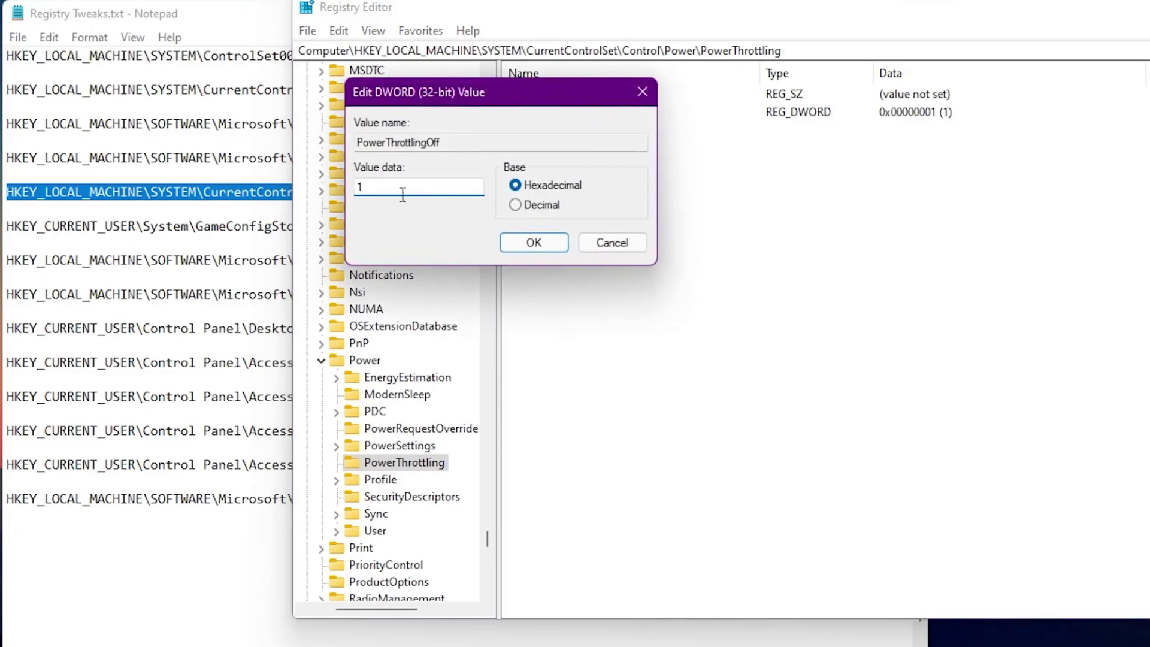
click(534, 243)
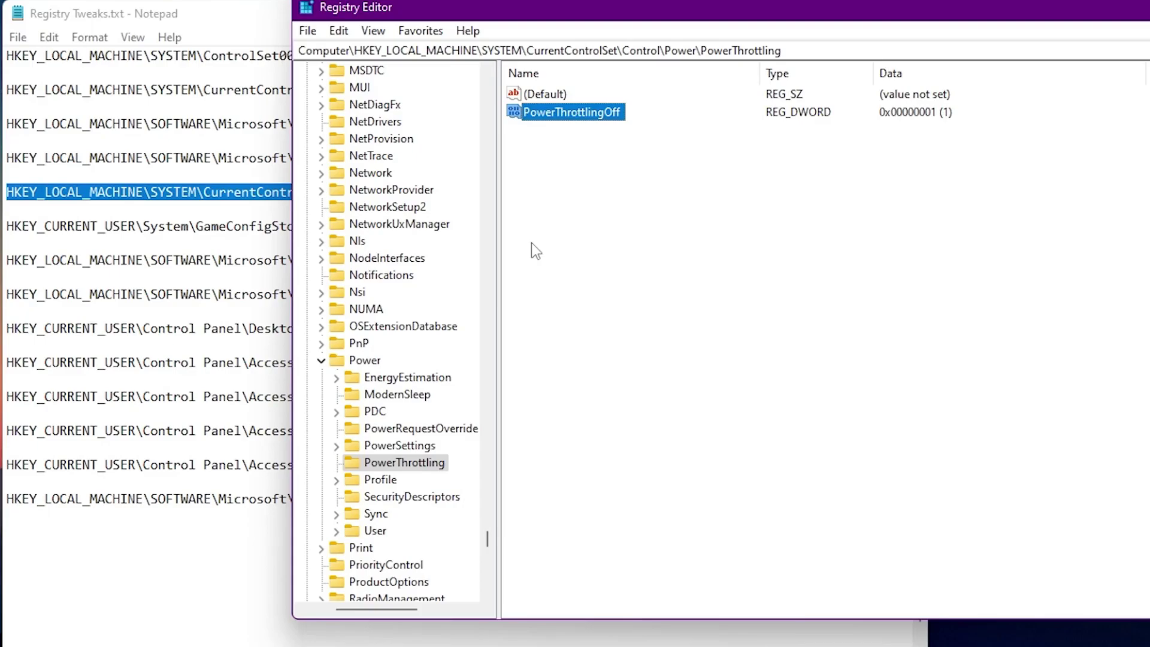
Copy the HKEY_CURRENT_USER\System\GameConfigStore path from Registry Tweaks.txt and go to that key in Registry Editor.
click(159, 28)
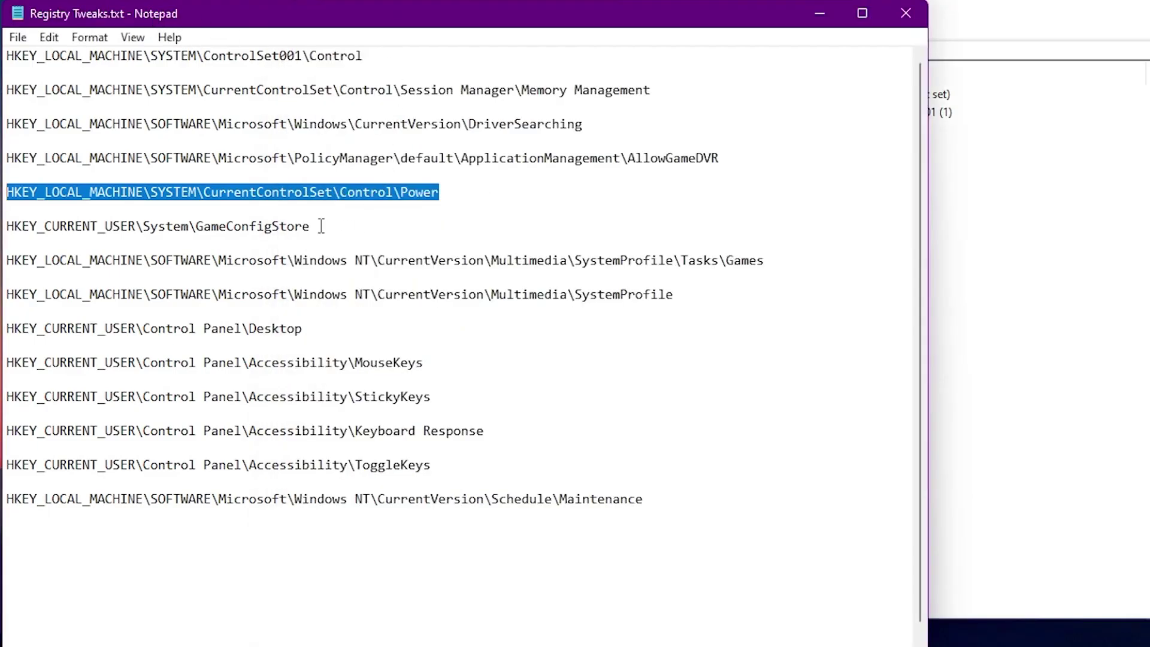
drag(321, 226, 6, 226)
key(ctrl+c)
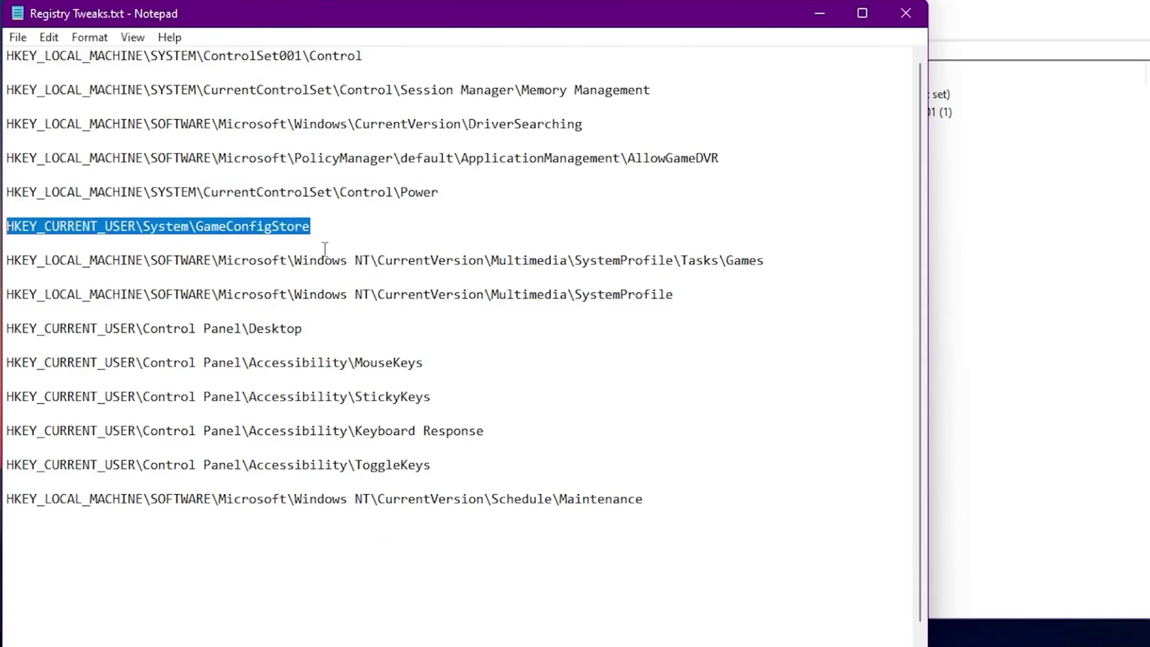
click(988, 9)
click(790, 51)
key(ctrl+v)
key(Return)
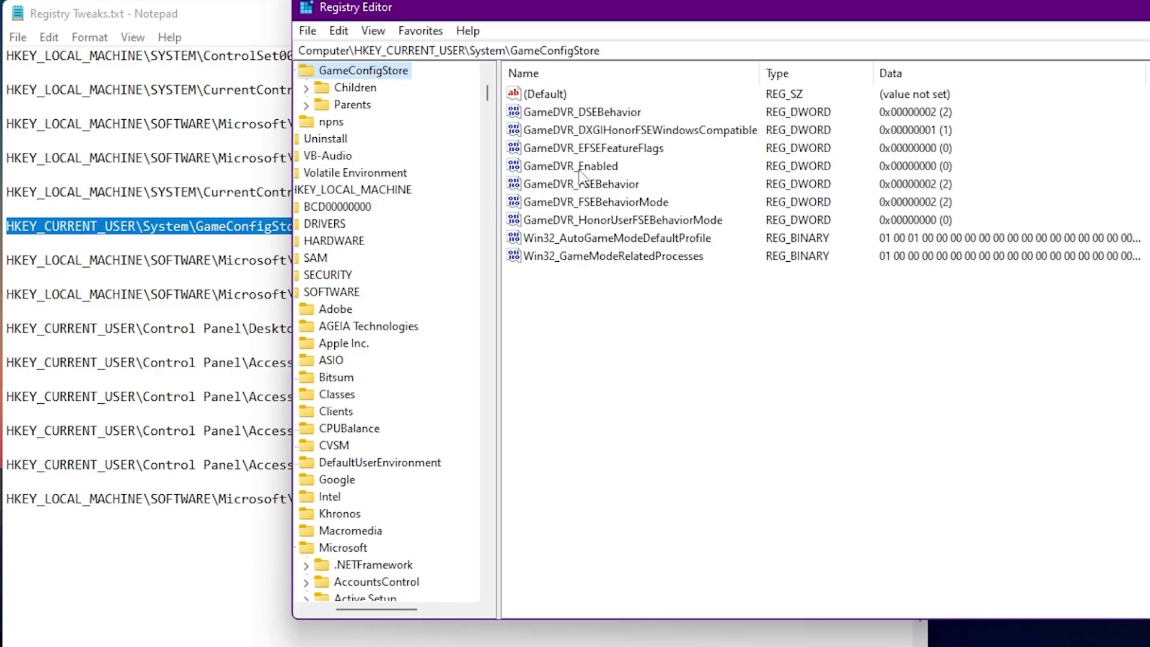
Open the GameDVR_Enabled value in the GameConfigStore key and accept it with the data 0.
right_click(546, 166)
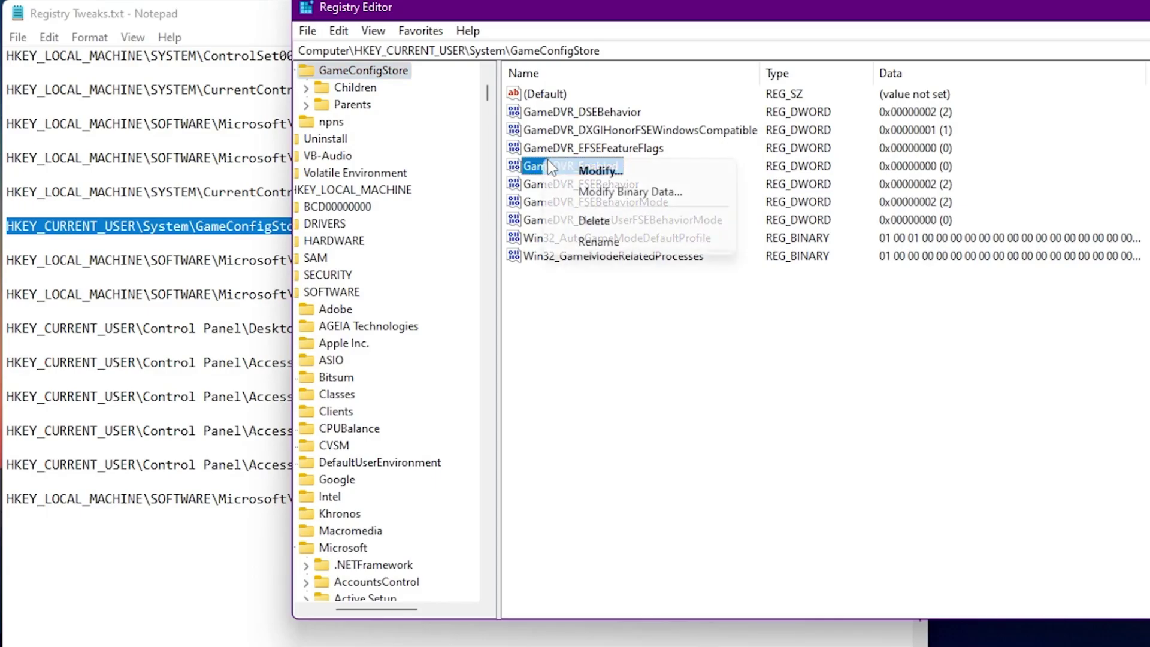
click(581, 172)
click(394, 190)
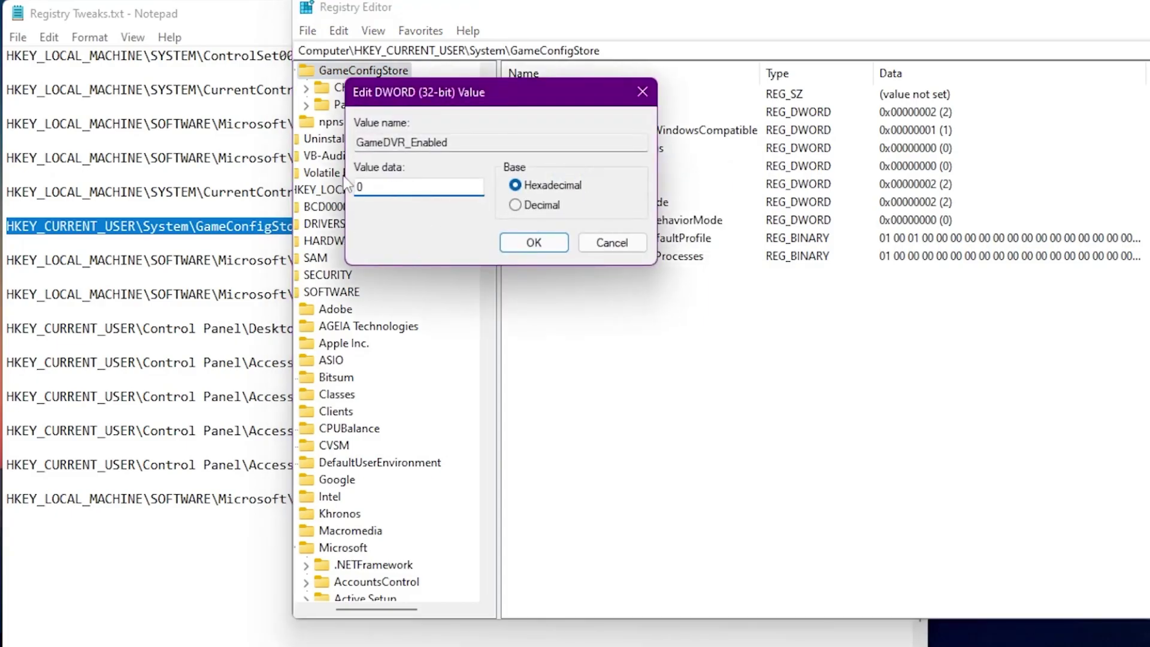
click(531, 246)
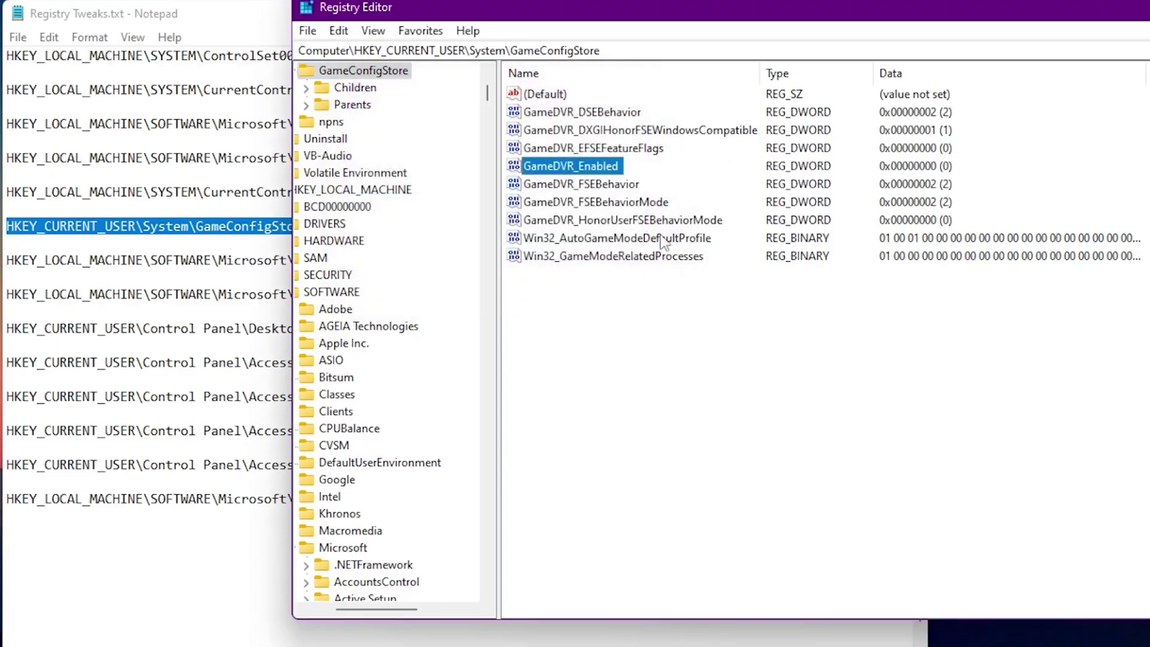
Set both the GameDVR_FSEBehavior and GameDVR_FSEBehaviorMode values in the GameConfigStore key to 0.
right_click(556, 184)
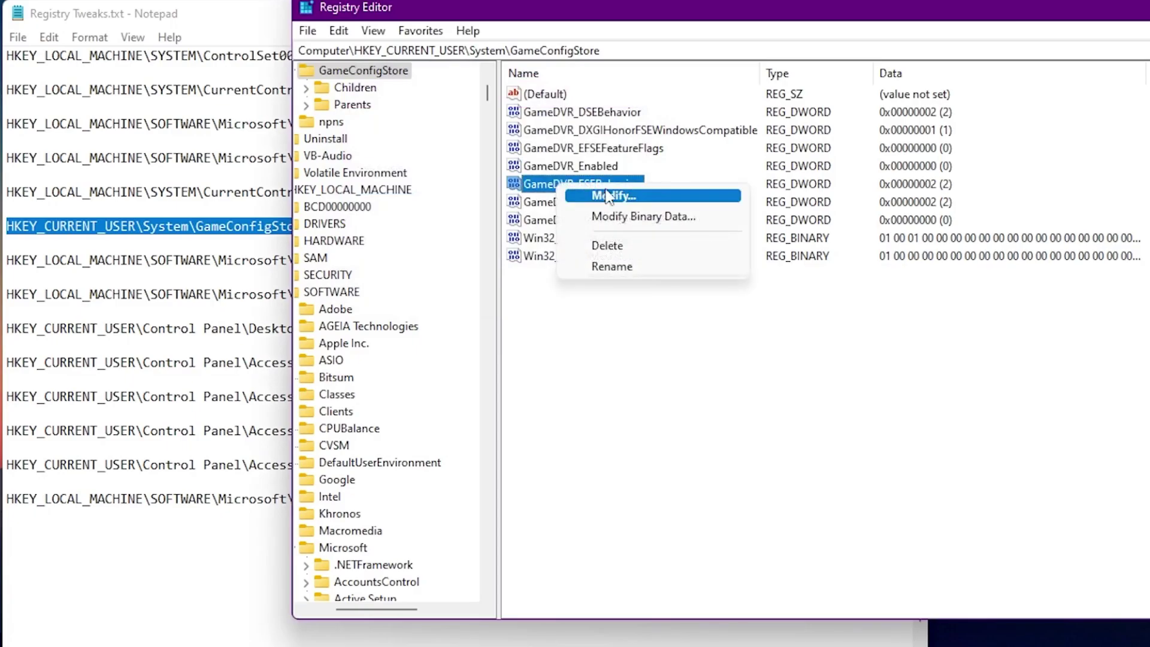
click(599, 193)
text(0)
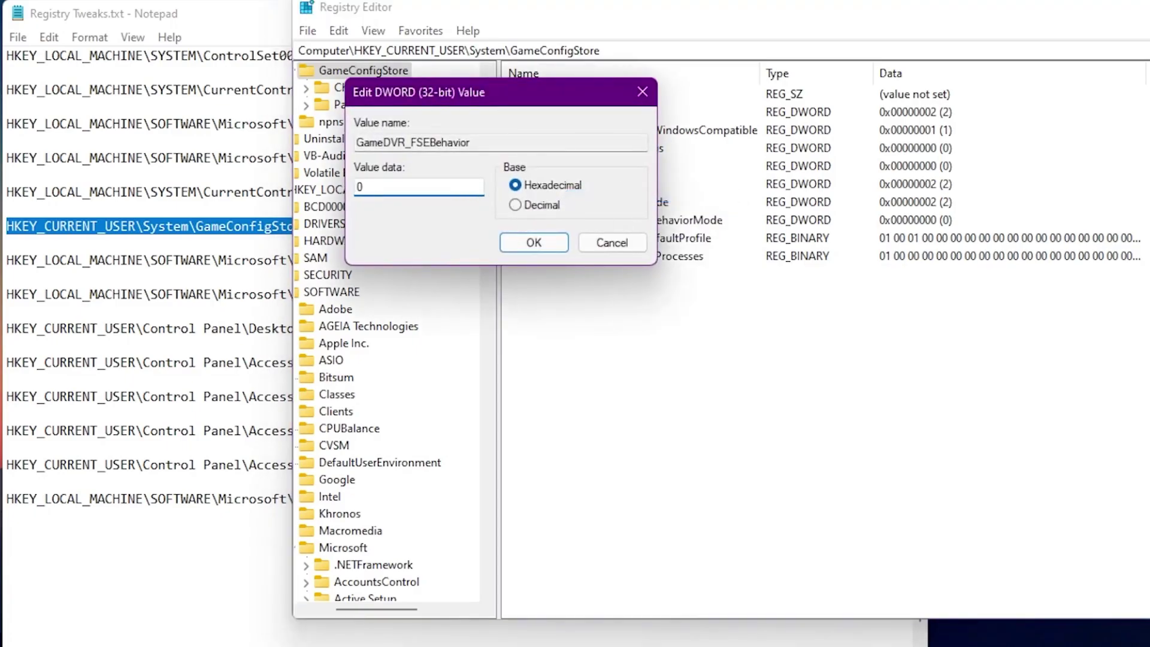
click(534, 242)
right_click(599, 203)
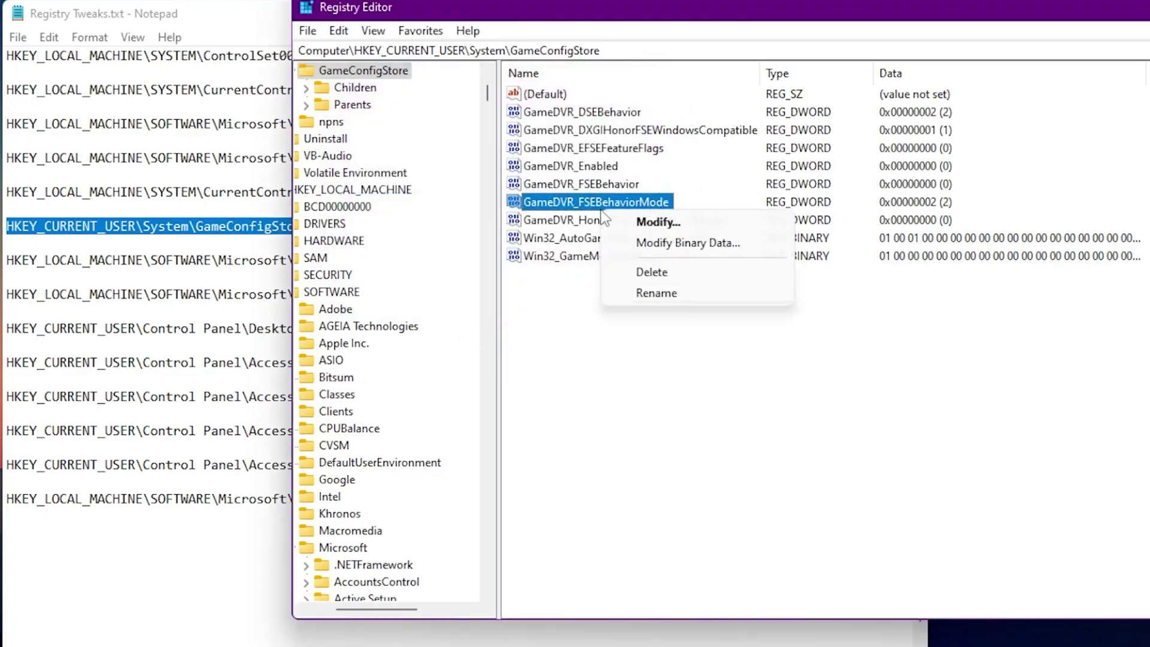
click(626, 221)
text(0)
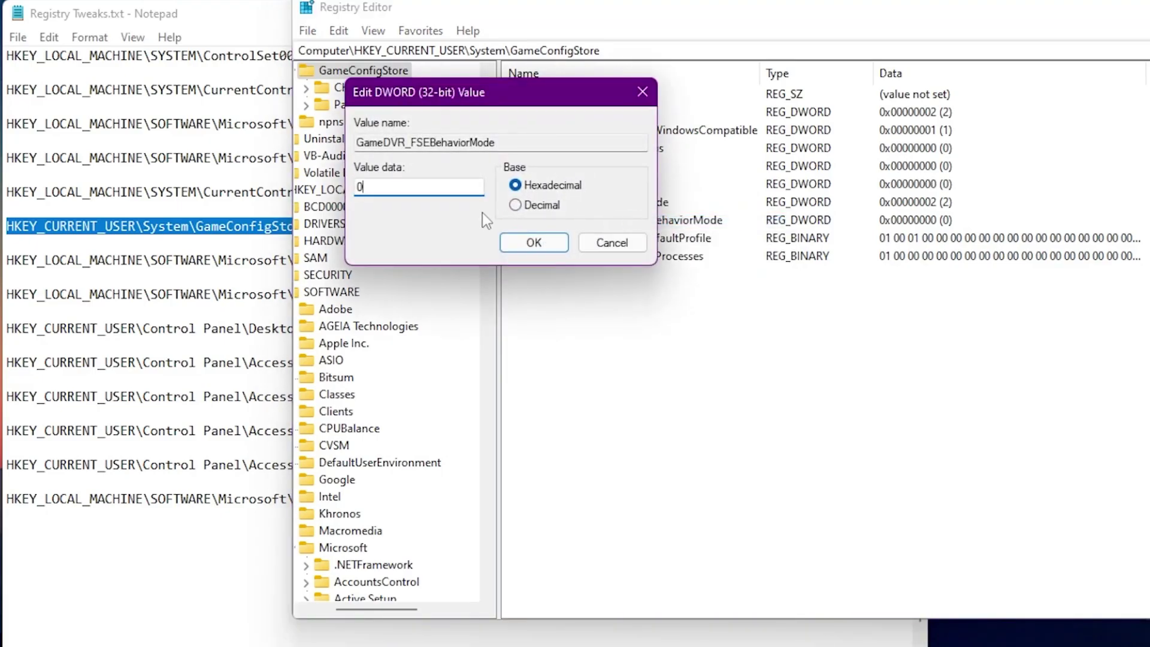
click(555, 240)
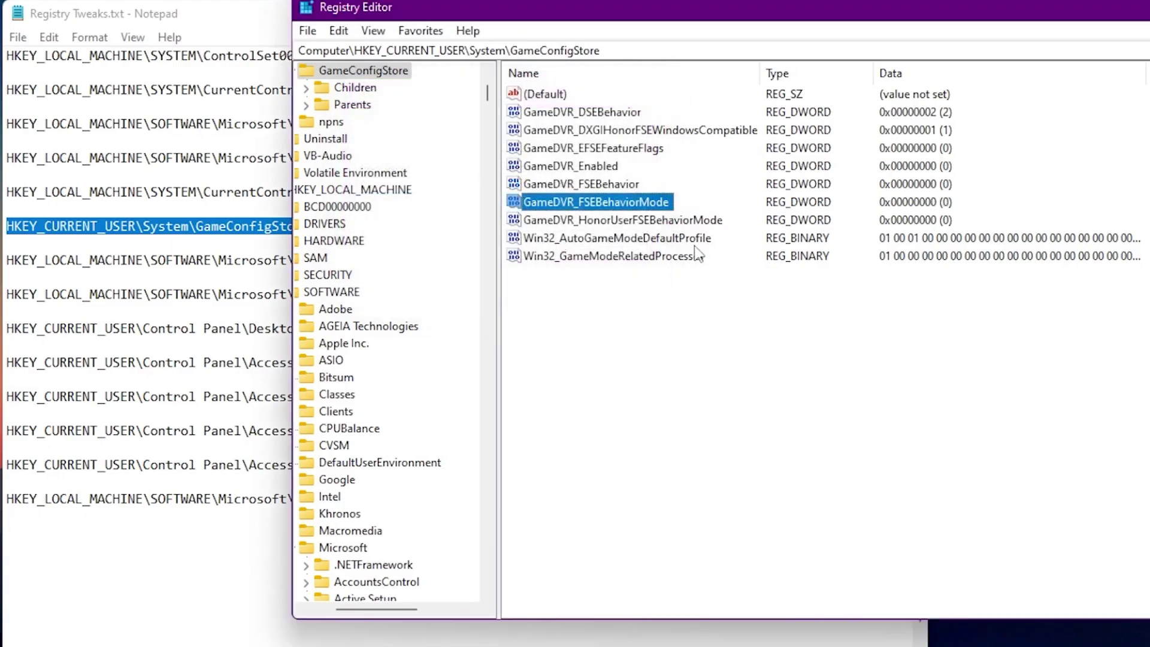
Copy the Multimedia\SystemProfile\Tasks\Games path from Registry Tweaks.txt and go to that key in Registry Editor.
click(119, 262)
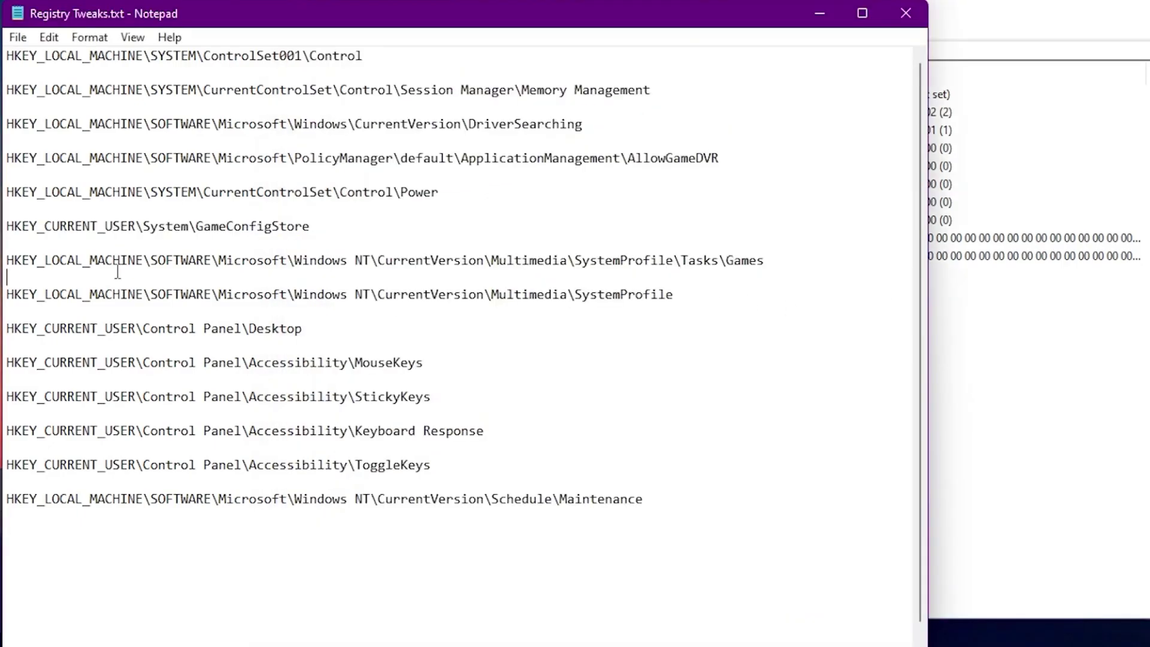
drag(788, 260, 8, 265)
key(ctrl+c)
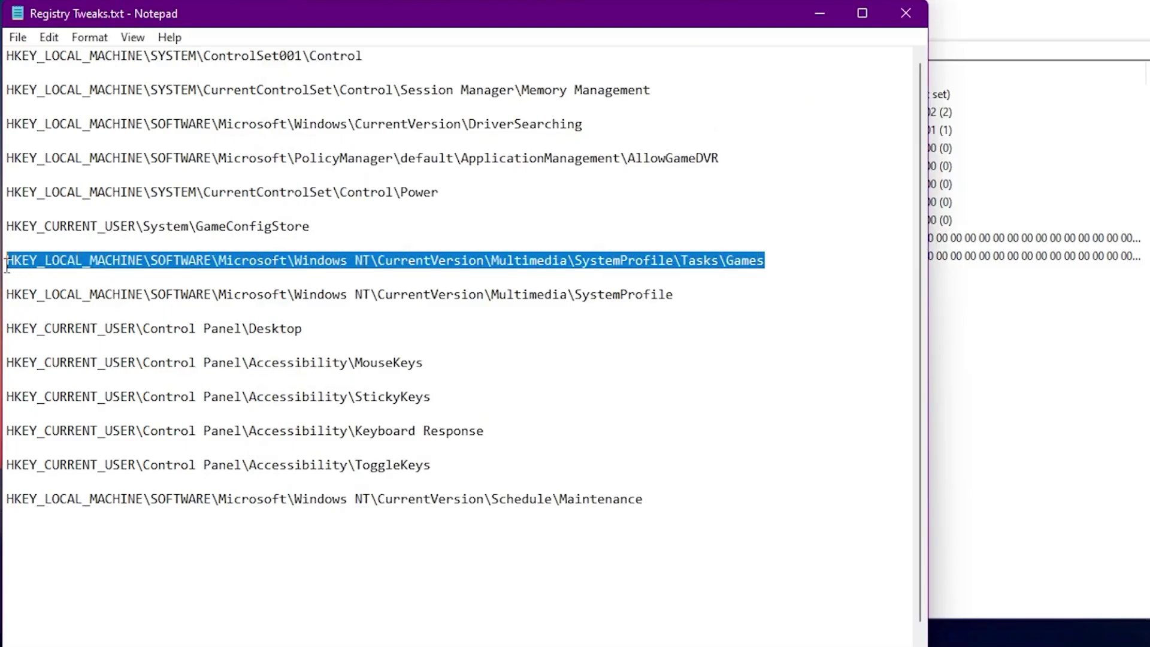
click(956, 53)
key(ctrl+a)
key(BackSpace)
key(ctrl+v)
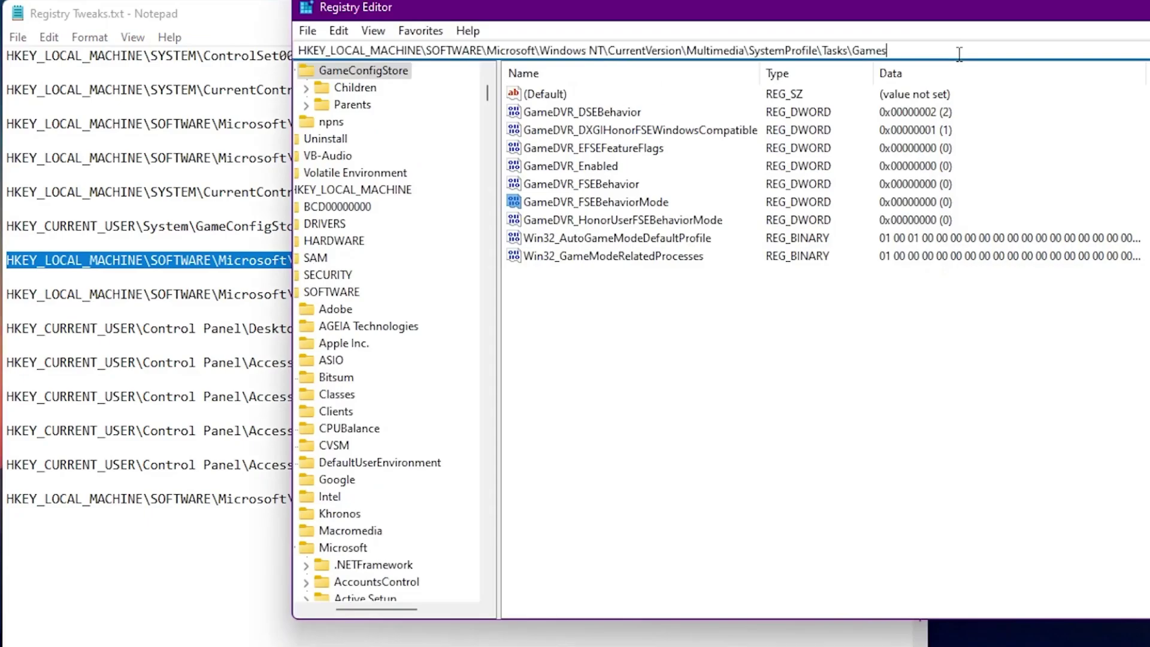
key(Return)
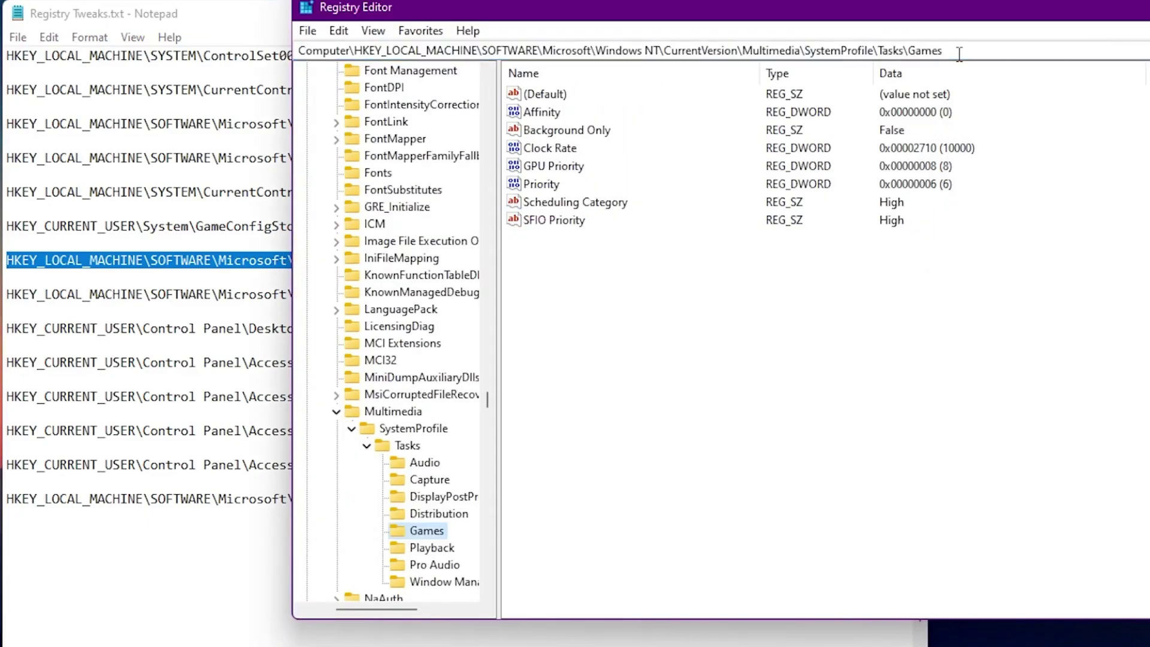
In the Games key, accept the GPU Priority value with the data 8 and the Priority value with the data 6.
right_click(535, 171)
click(583, 177)
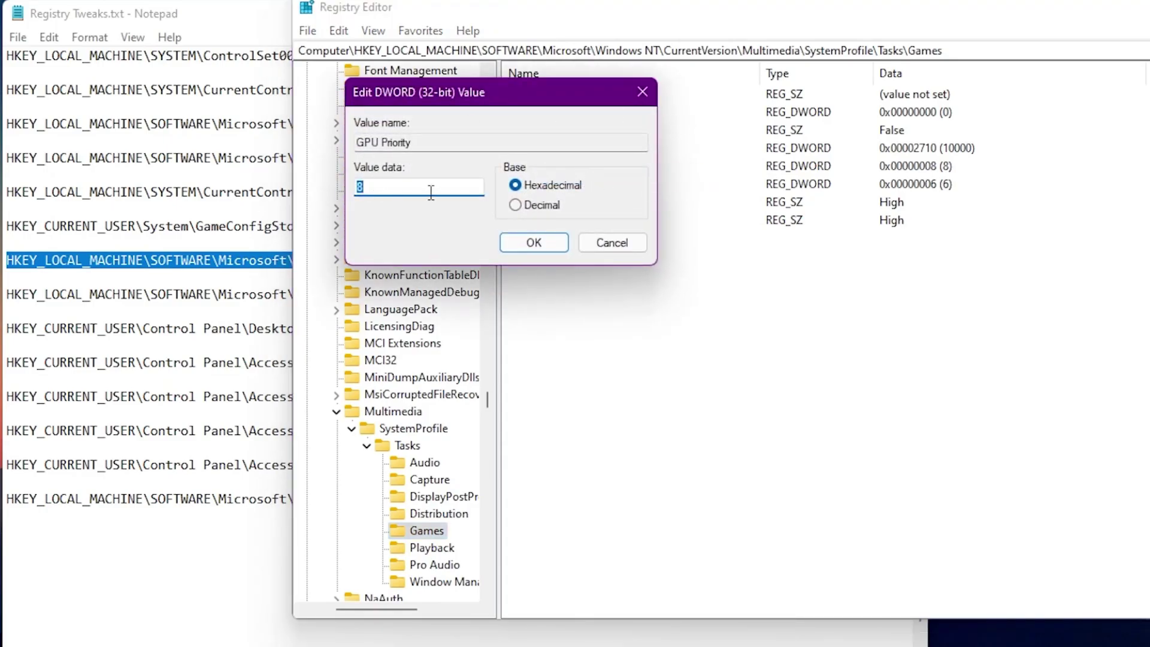
click(400, 188)
click(543, 245)
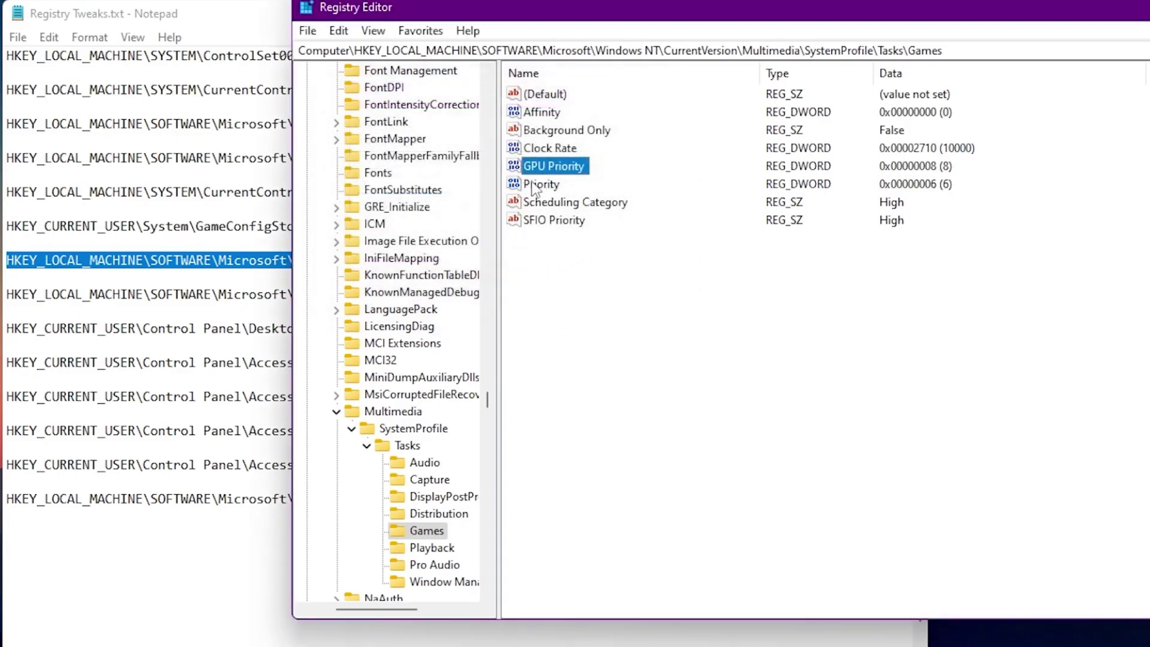
right_click(532, 186)
click(571, 193)
click(400, 180)
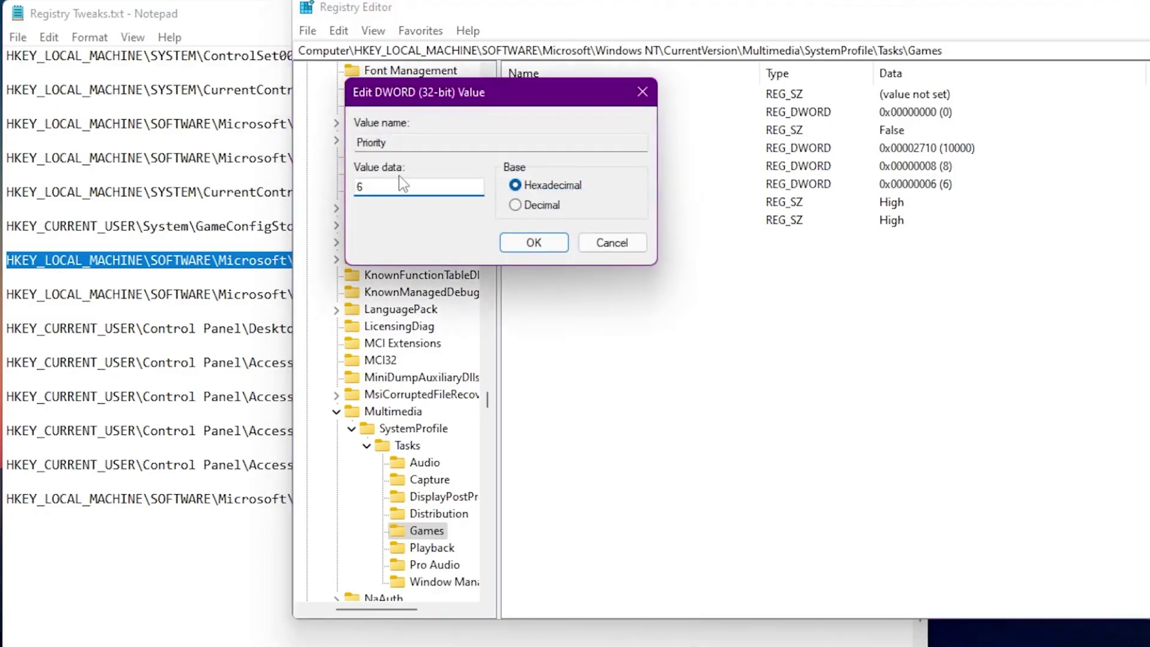
click(532, 242)
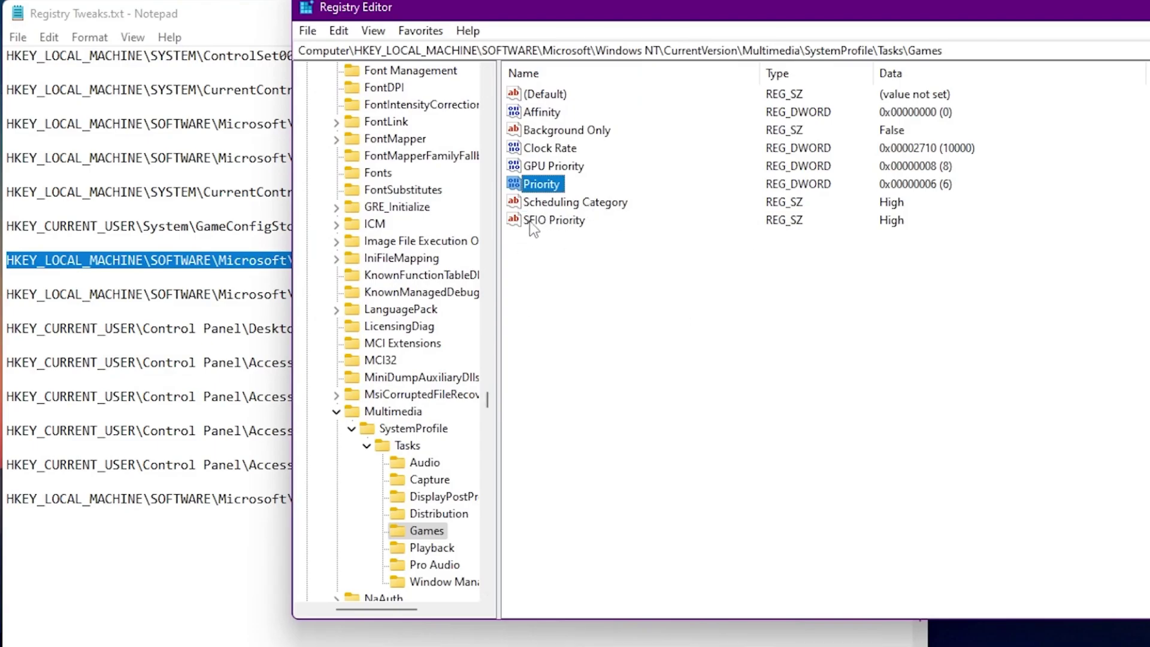
Open the Scheduling Category string in the Games key and accept it with the data High.
right_click(579, 206)
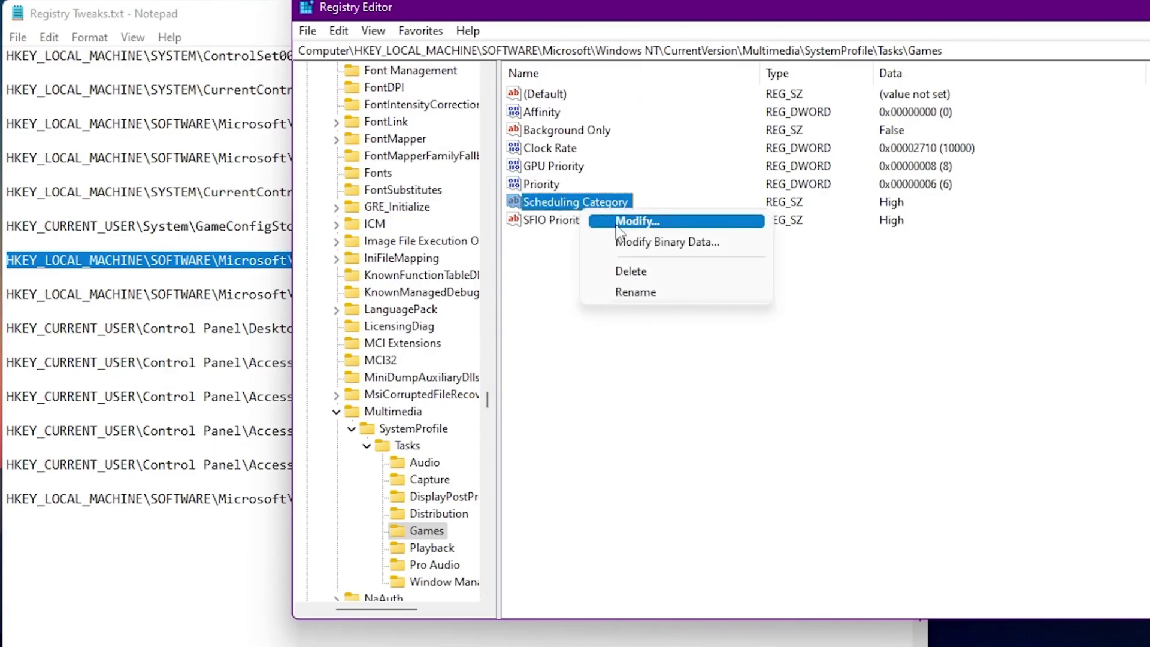
click(617, 227)
click(390, 186)
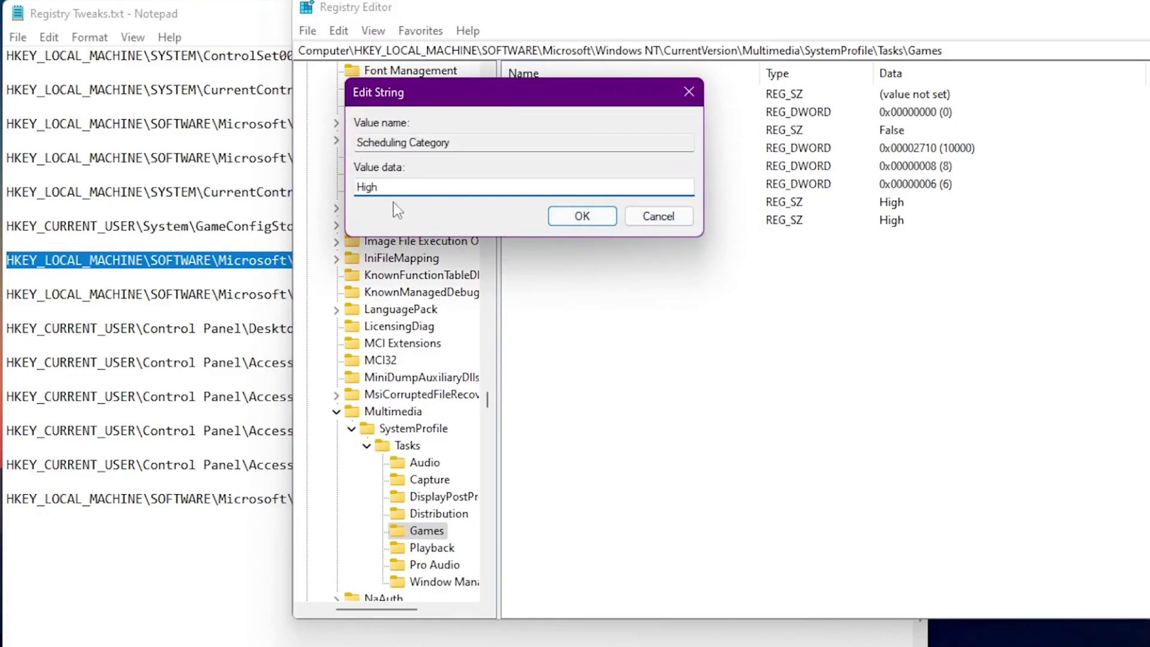
click(563, 214)
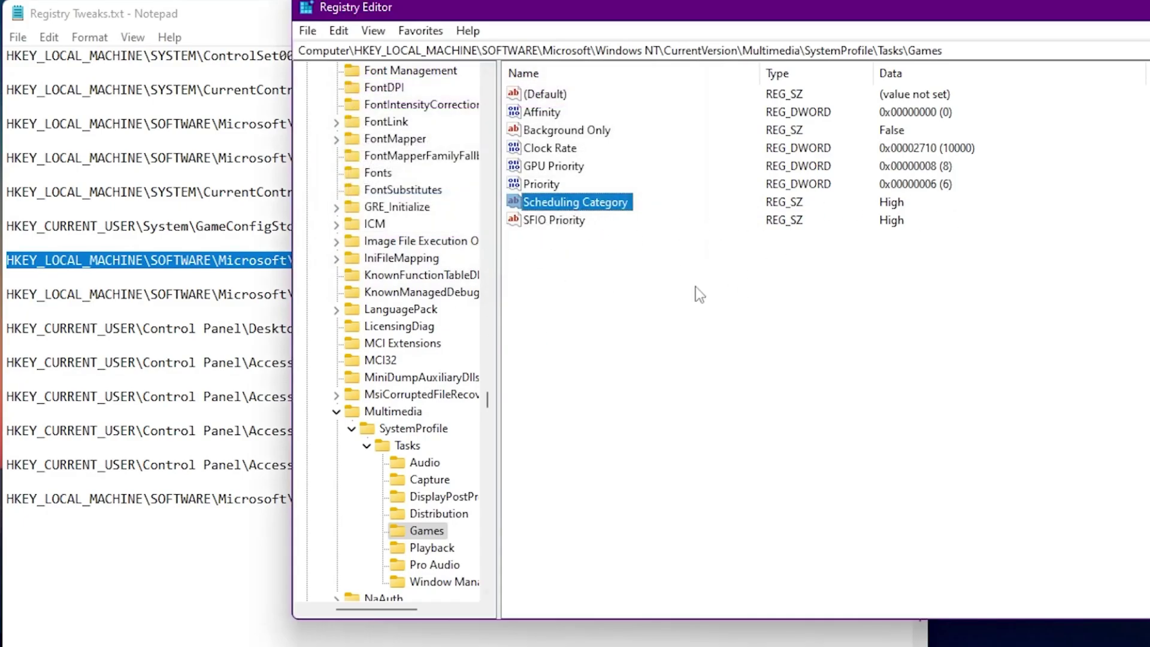
Copy the CurrentVersion\Multimedia\SystemProfile path from Registry Tweaks.txt and go to that key in Registry Editor.
click(272, 293)
drag(708, 295, 2, 297)
key(ctrl+c)
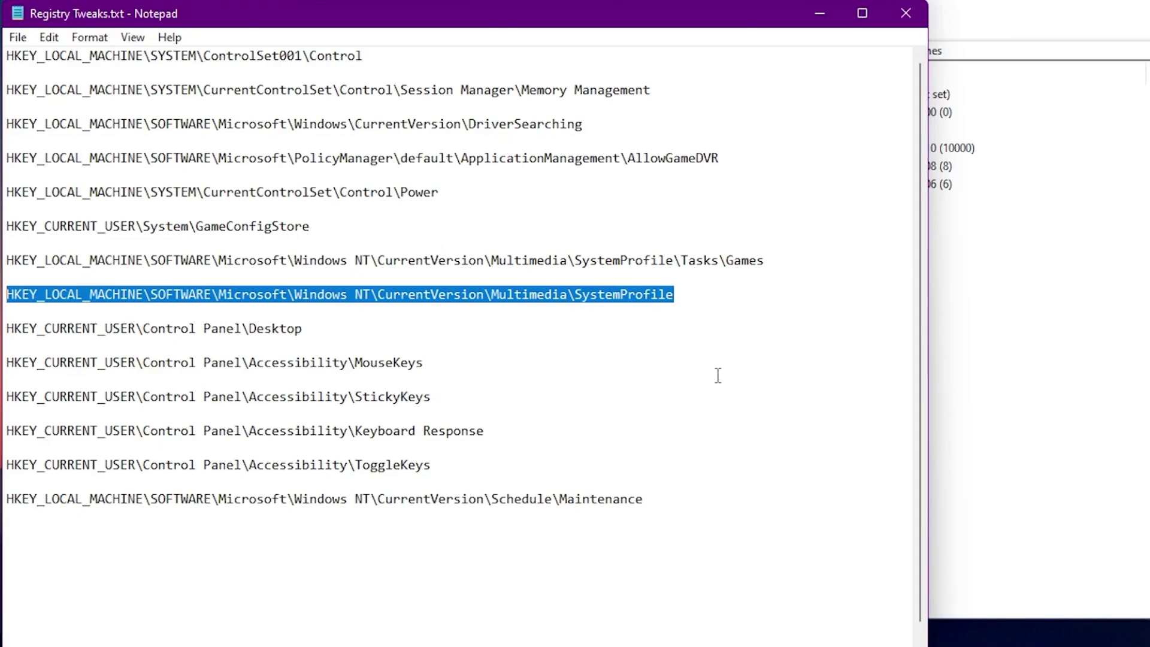
click(1005, 2)
click(967, 52)
key(ctrl+v)
key(Return)
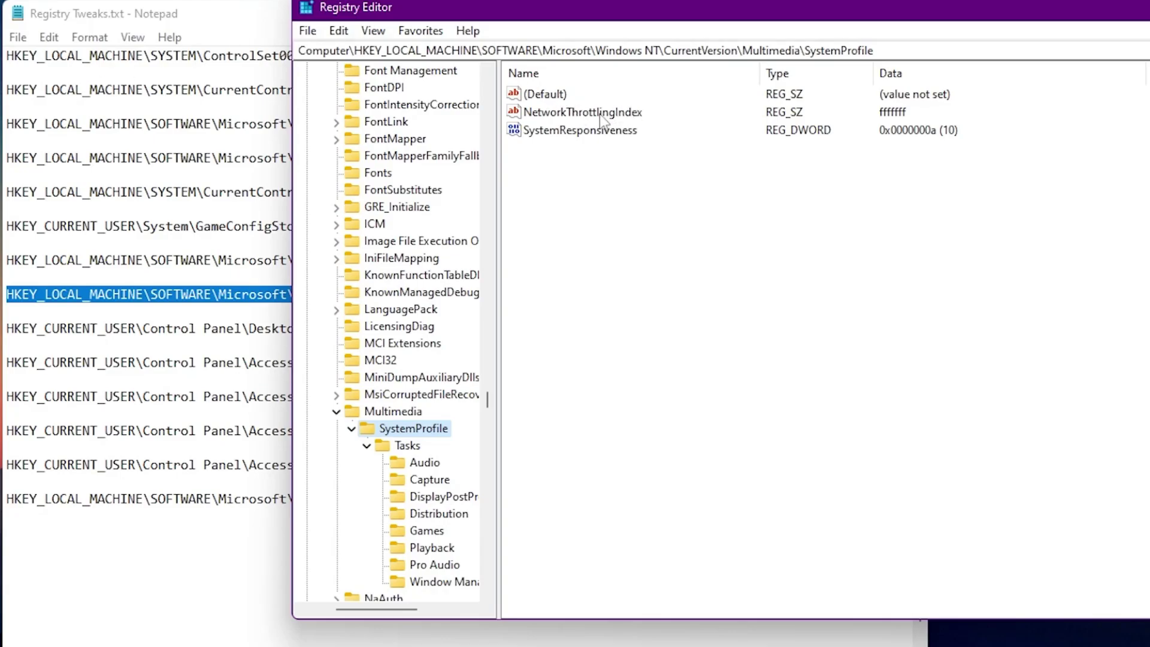
Open the NetworkThrottlingIndex string in the SystemProfile key and accept its existing data.
right_click(563, 113)
click(623, 126)
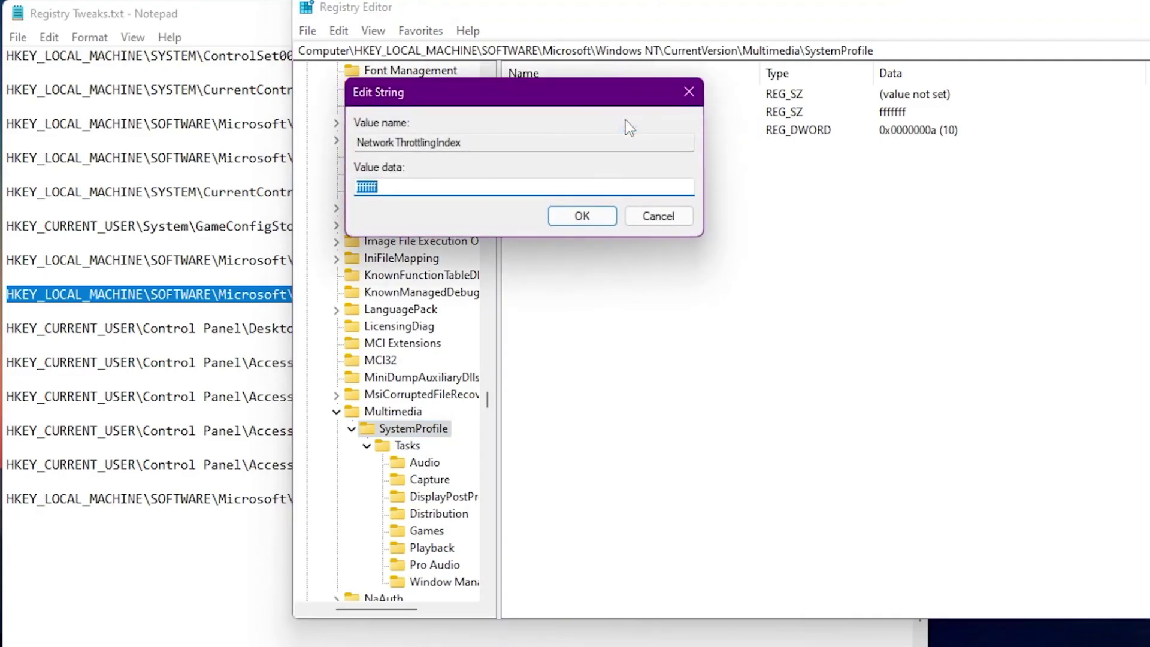
click(393, 183)
click(582, 216)
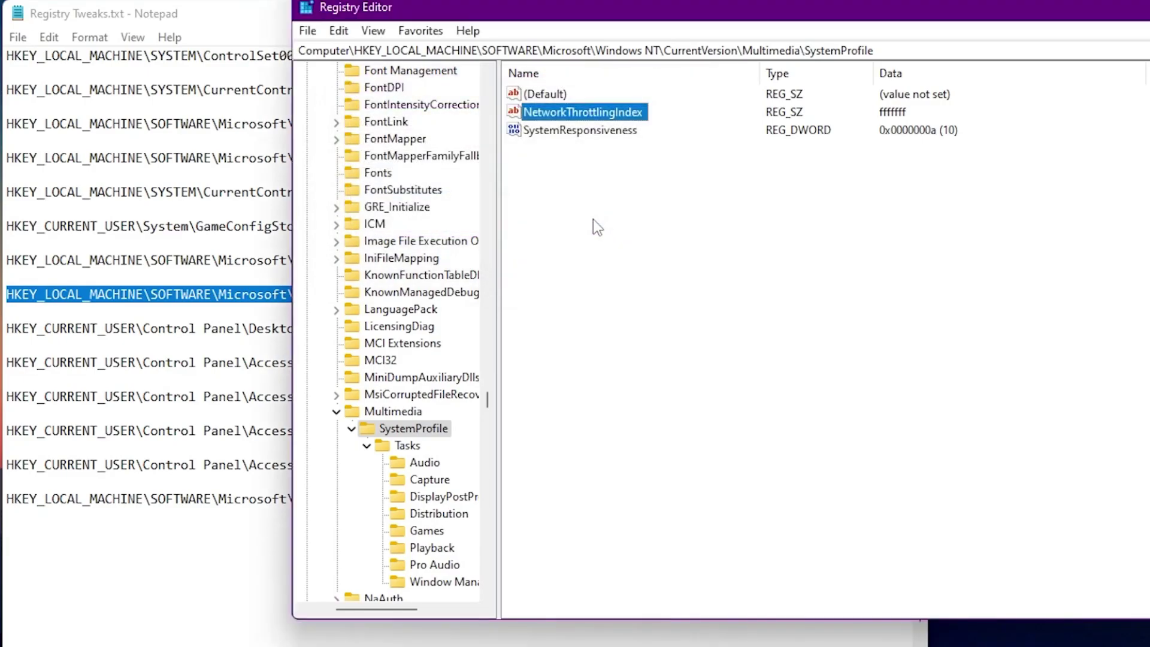
Set the SystemResponsiveness DWORD in the SystemProfile key to 00000000.
right_click(615, 130)
click(652, 139)
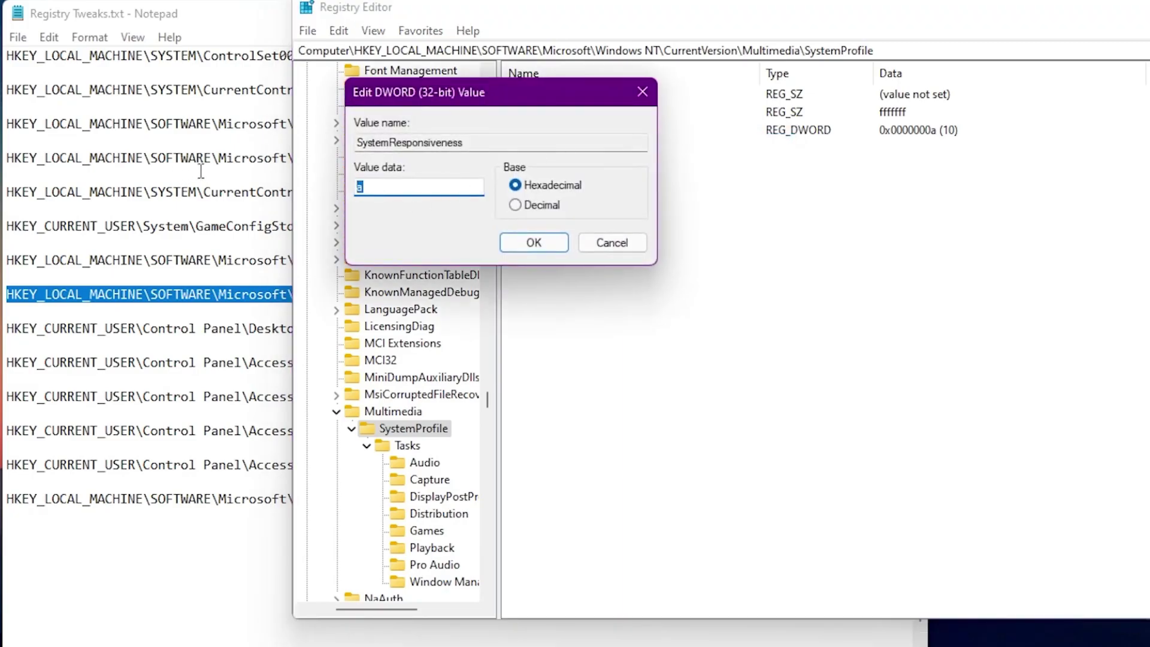
text(00000000)
click(508, 239)
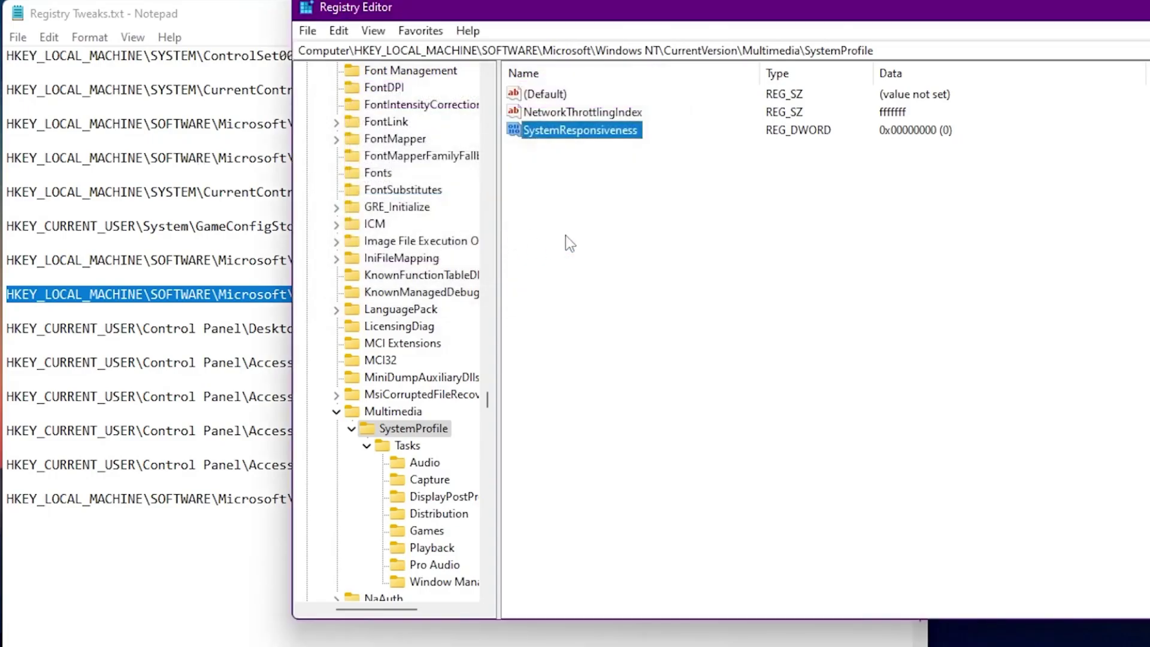
Copy the HKEY_CURRENT_USER\Control Panel\Desktop path from Registry Tweaks.txt and go to that key in Registry Editor.
click(144, 328)
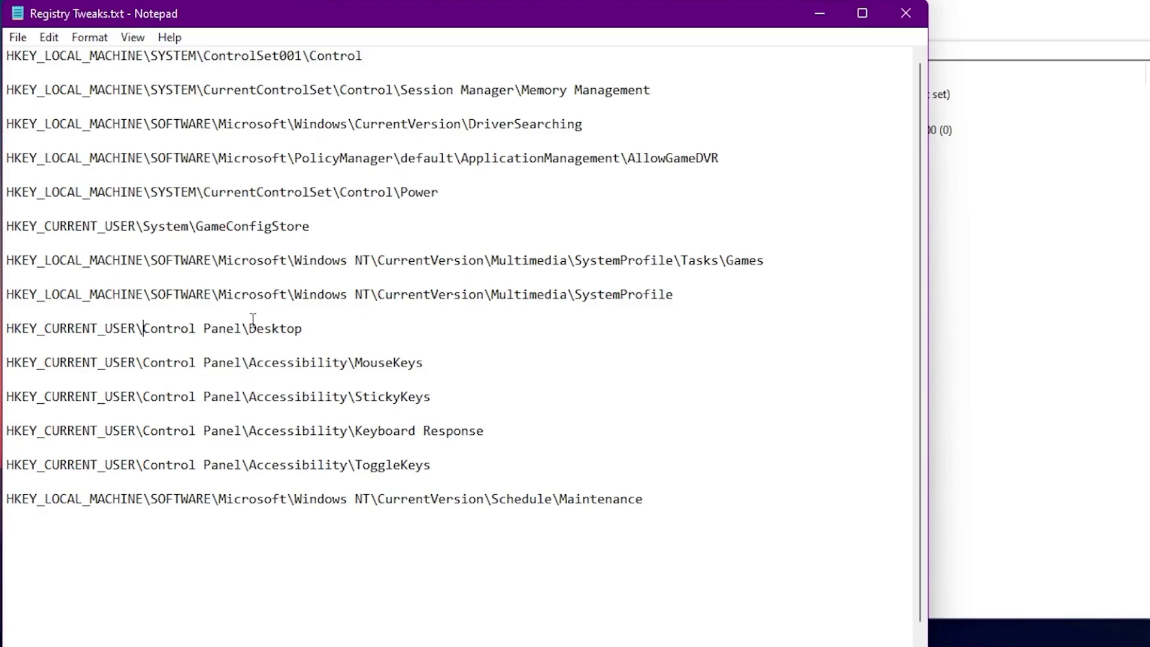
click(49, 339)
key(shift+Up)
key(ctrl+c)
click(1062, 68)
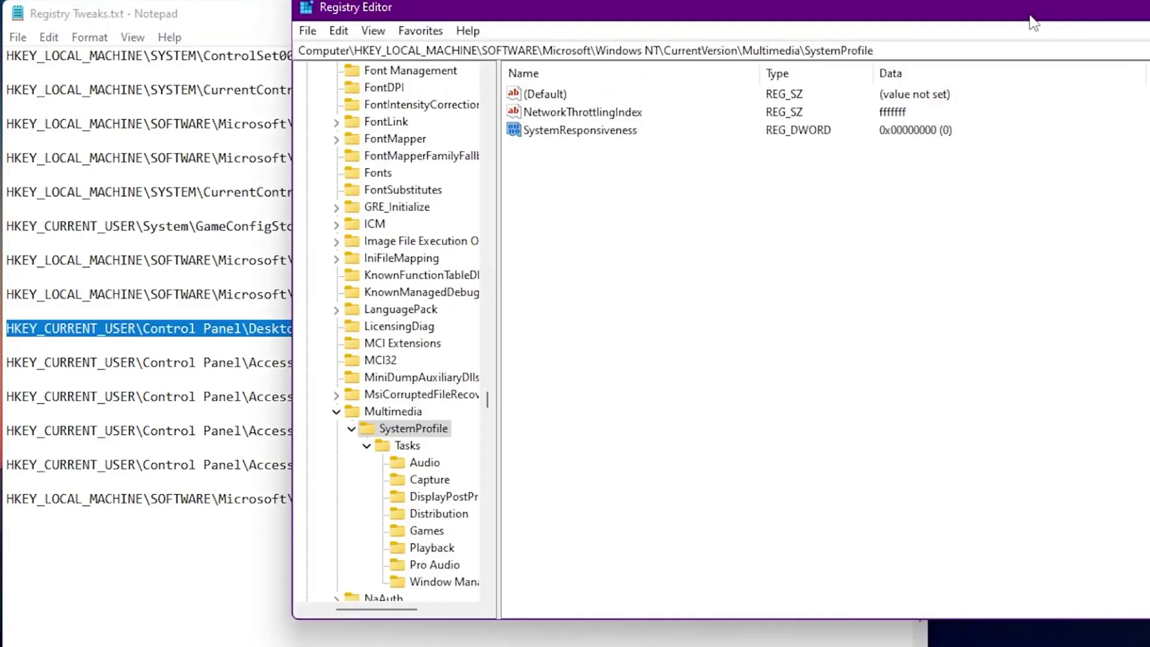
click(886, 52)
key(ctrl+v)
key(Return)
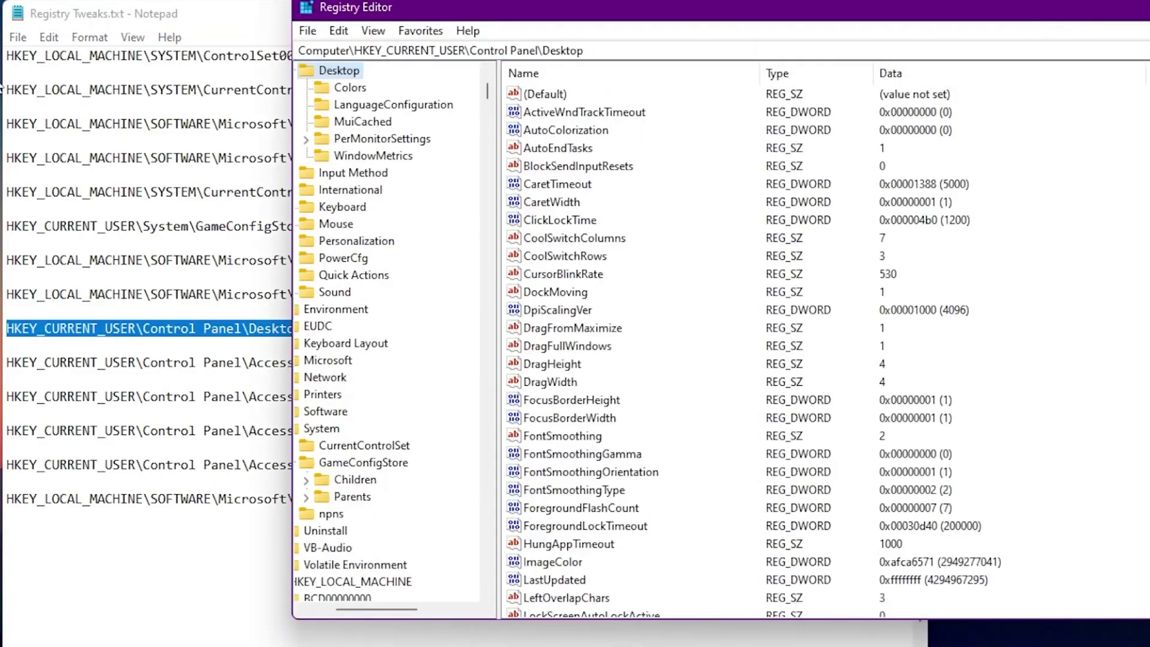
Find the MenuShowDelay string in the Desktop key and set its data to 0.
scroll(669, 270, down, 2)
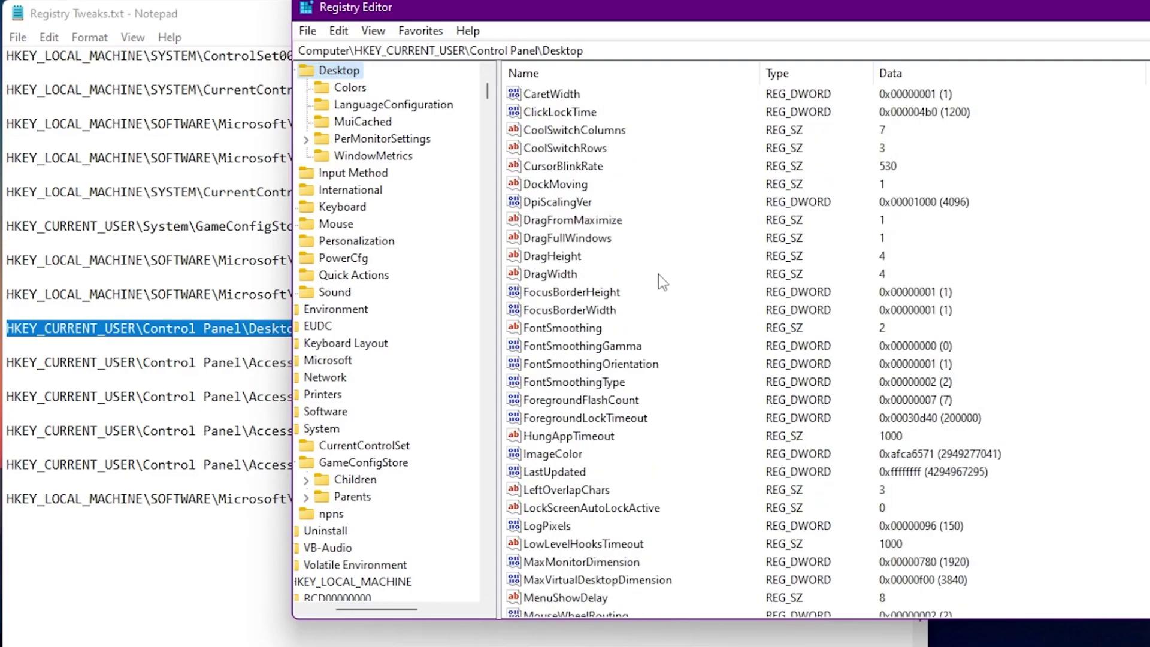
scroll(659, 274, down, 1)
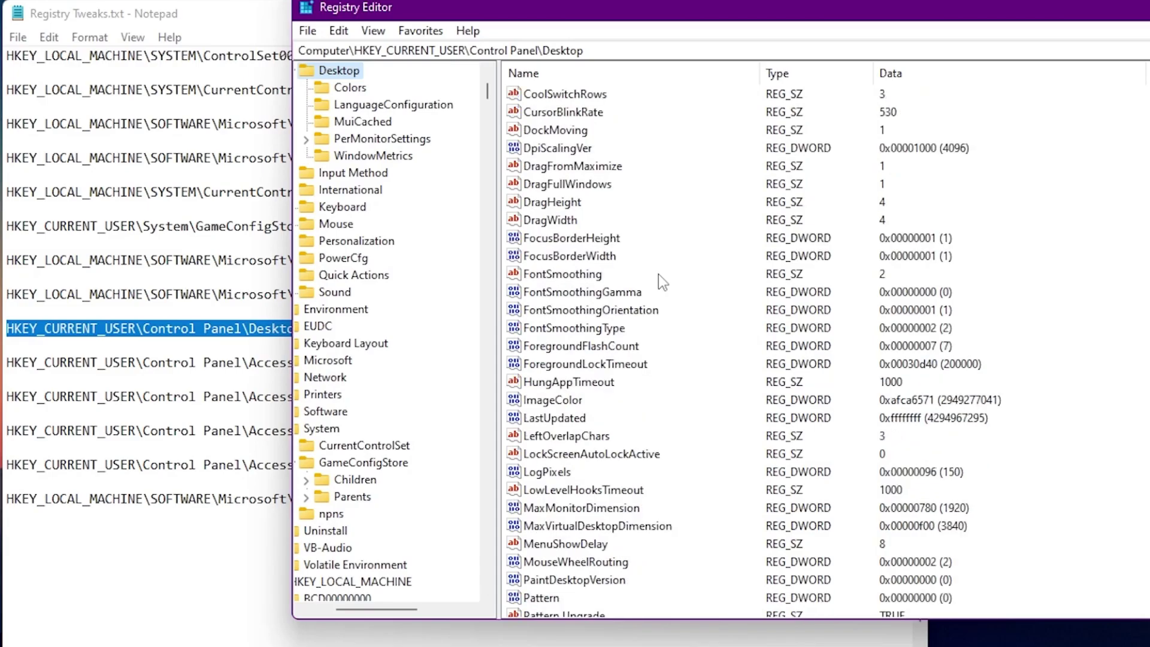
scroll(658, 274, down, 1)
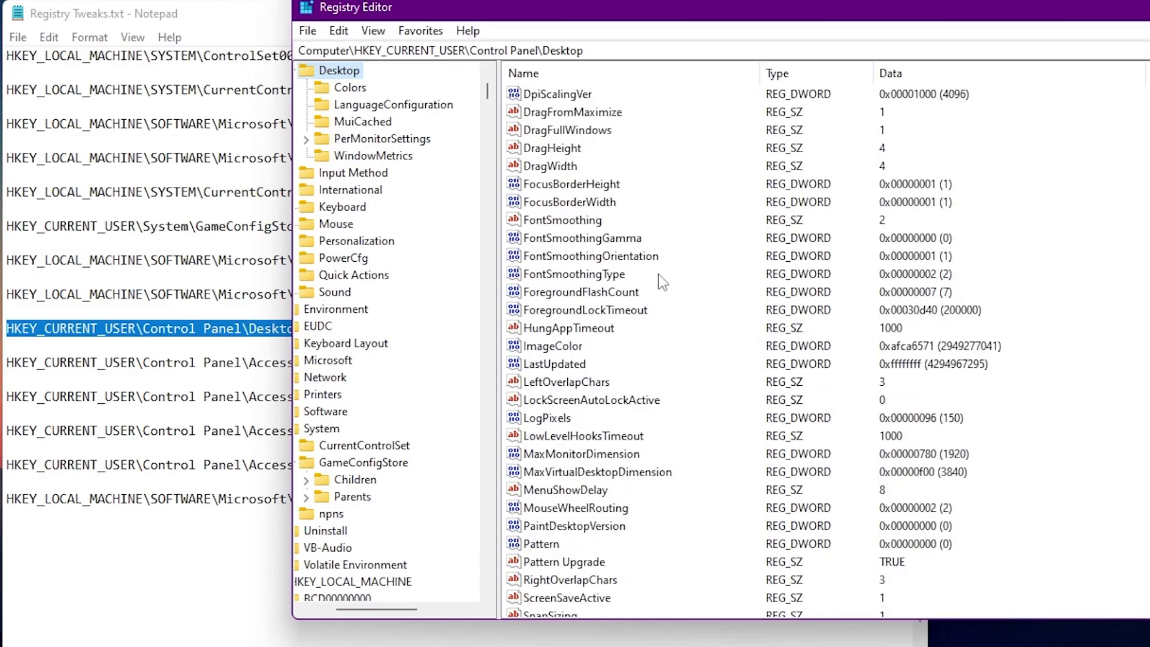
right_click(554, 492)
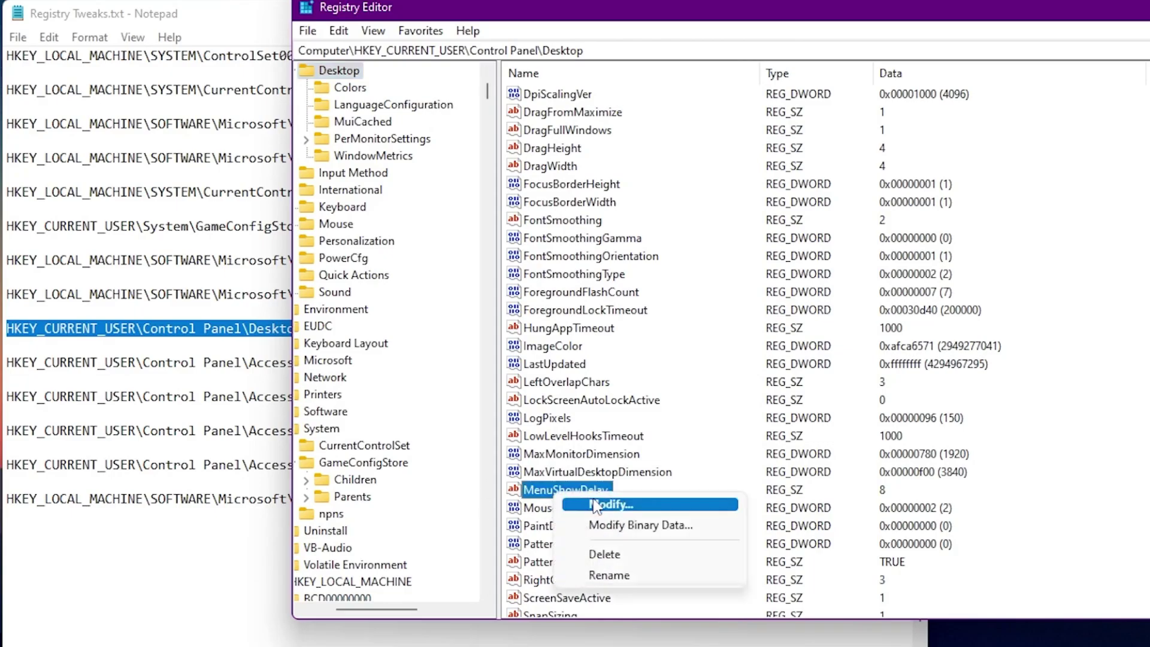
click(598, 504)
click(386, 186)
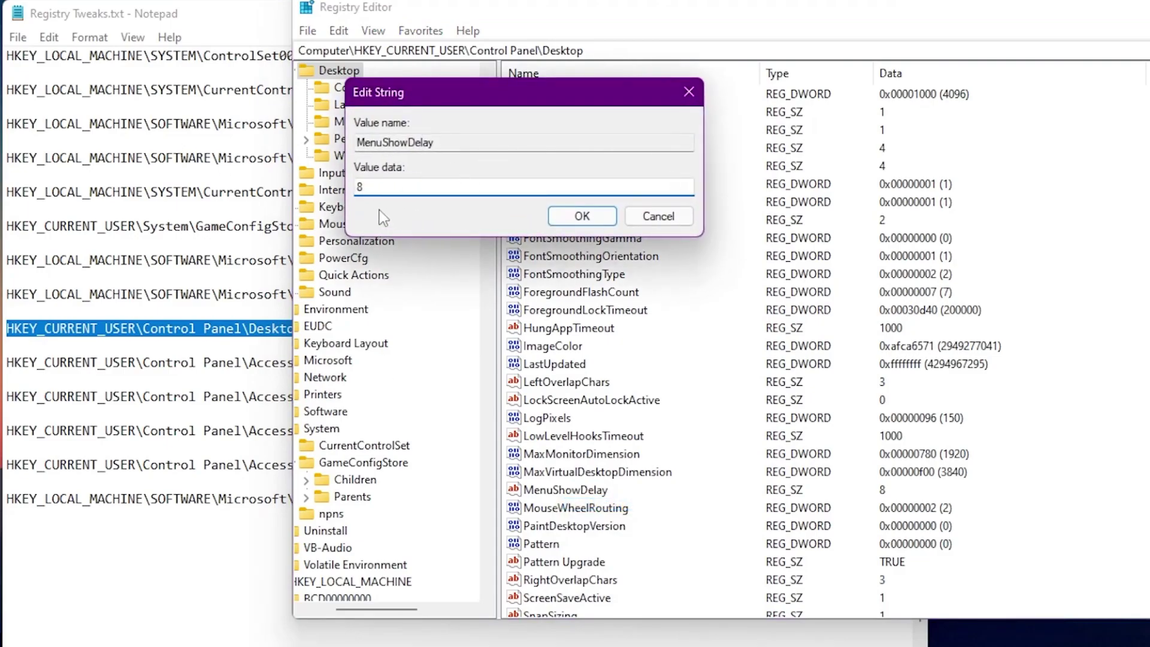
double_click(371, 186)
text(0)
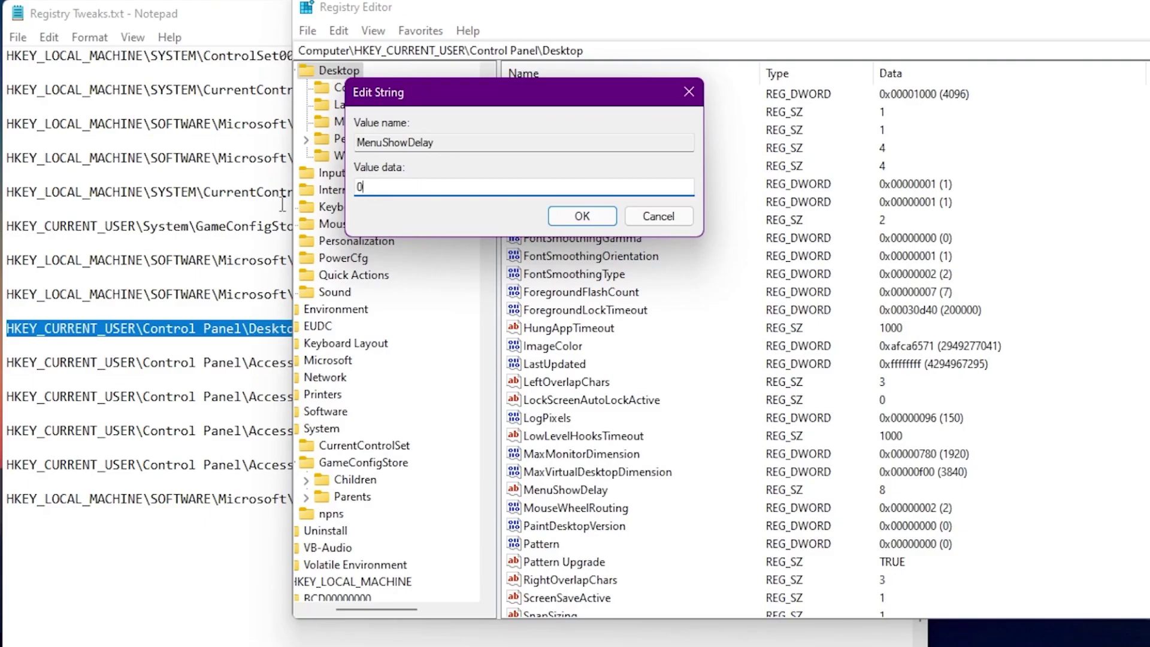
click(582, 217)
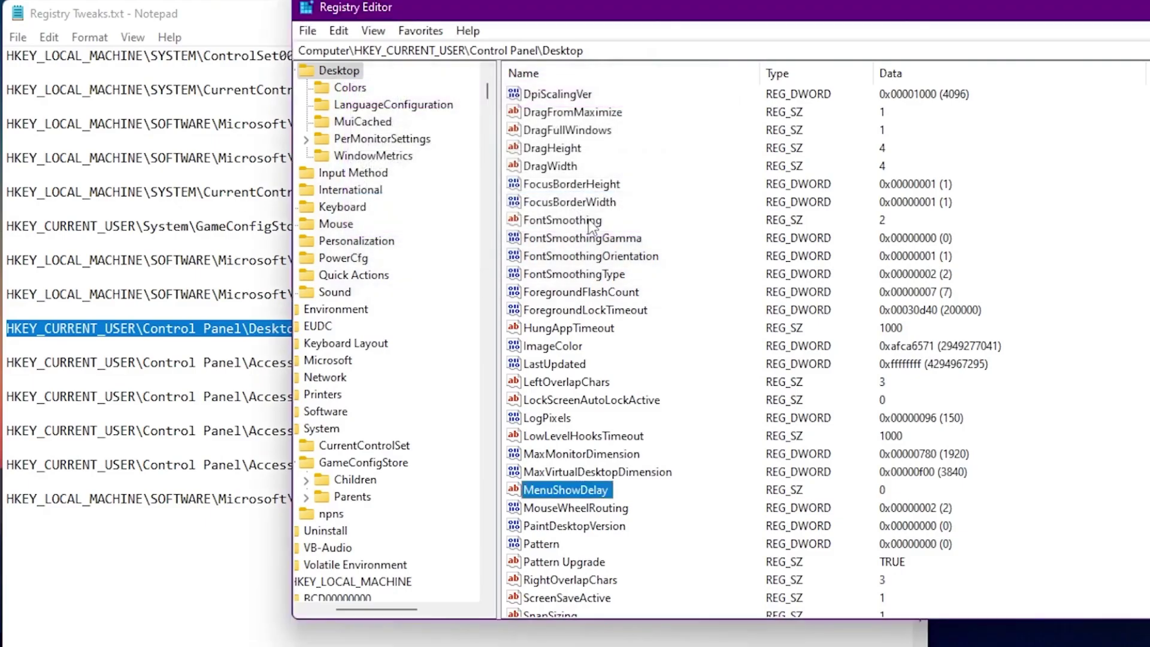
Copy the Control Panel\Accessibility\MouseKeys path from Registry Tweaks.txt and go to that key in Registry Editor.
click(198, 379)
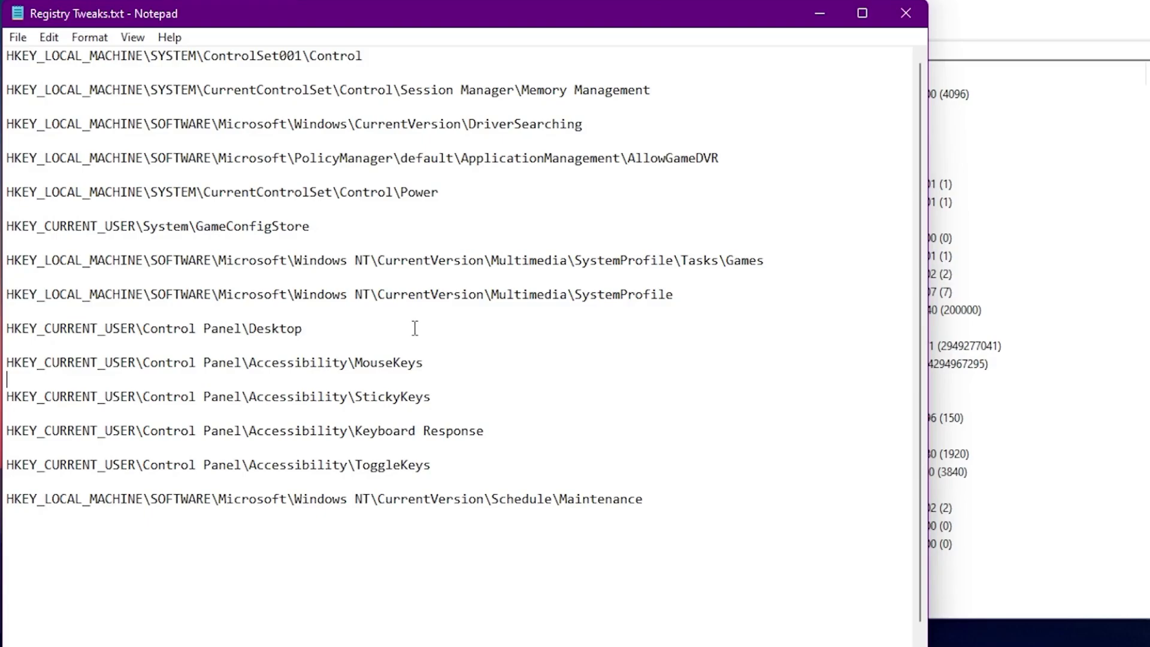
drag(424, 362, 3, 368)
key(ctrl+c)
click(980, 33)
click(659, 52)
key(ctrl+v)
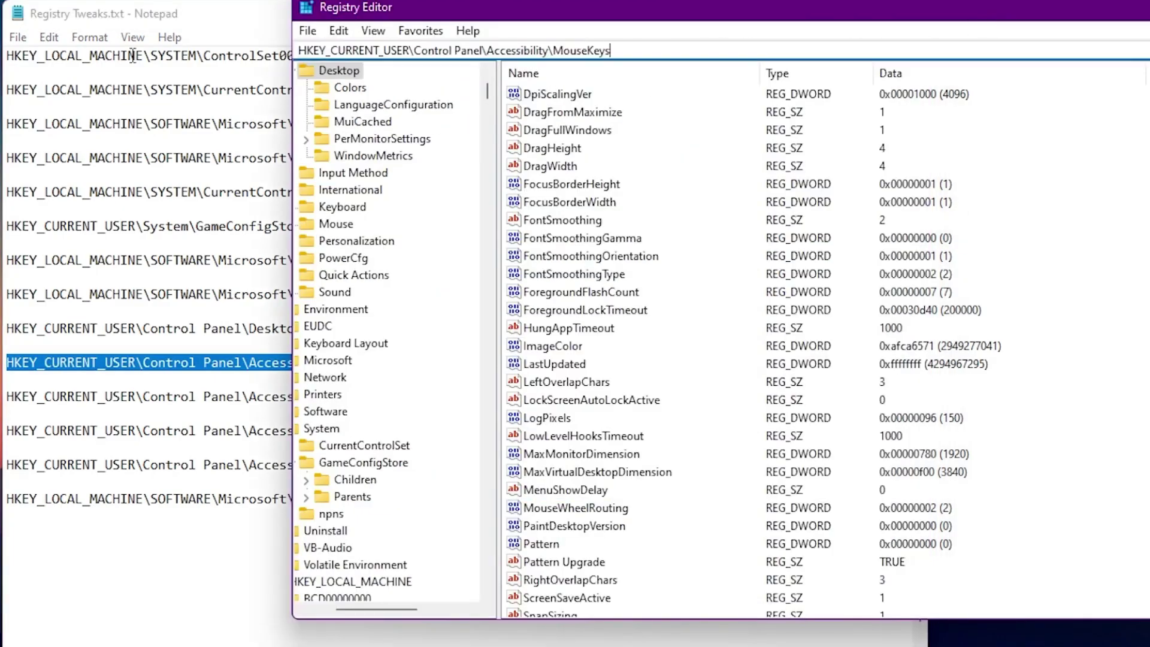
key(Return)
Set the Flags string in the MouseKeys key to 0.
right_click(540, 114)
click(586, 117)
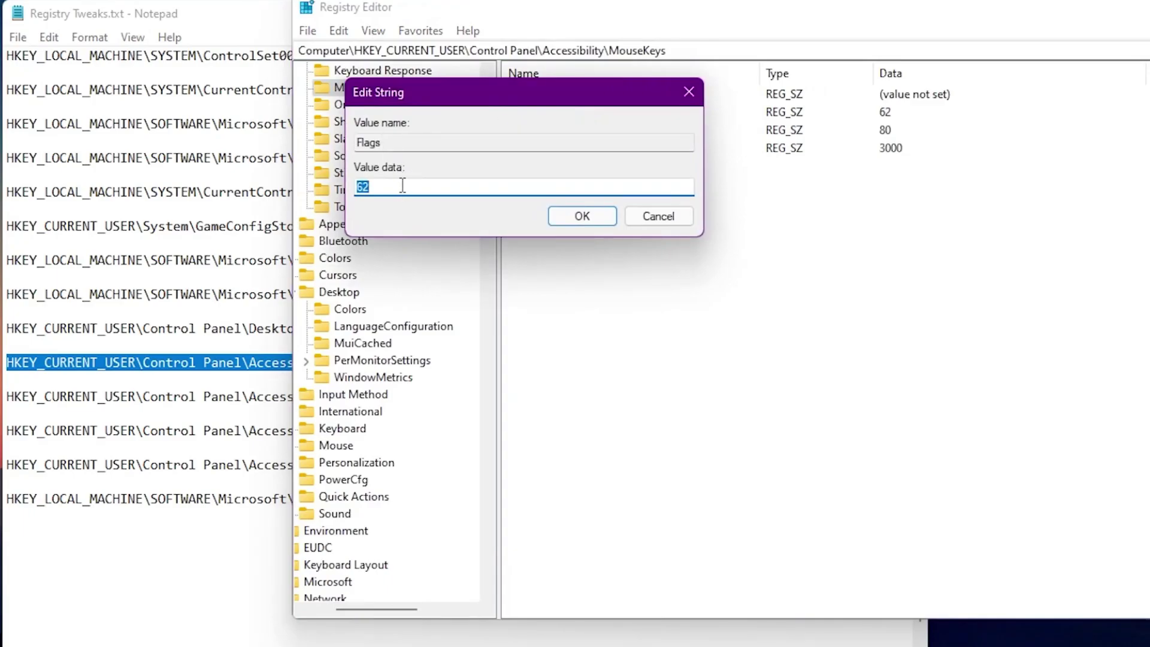
text(0)
click(592, 216)
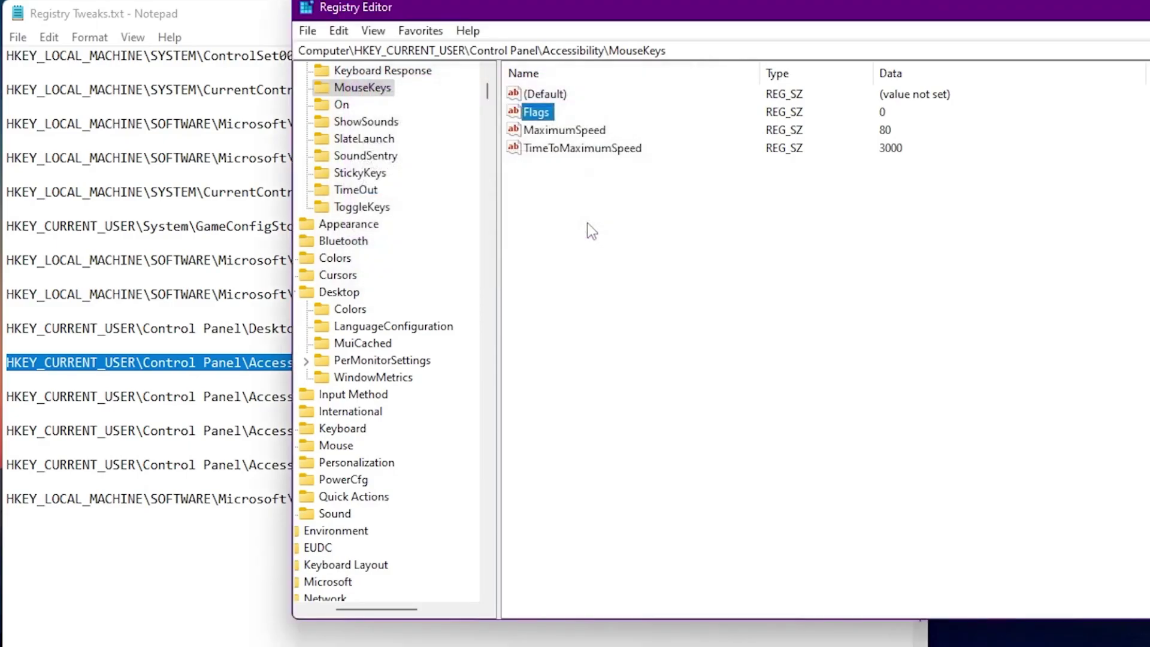
Copy the Control Panel\Accessibility\StickyKeys path from Registry Tweaks.txt and go to that key in Registry Editor.
click(133, 400)
click(68, 412)
drag(68, 407, 6, 400)
key(ctrl+c)
key(alt+Tab)
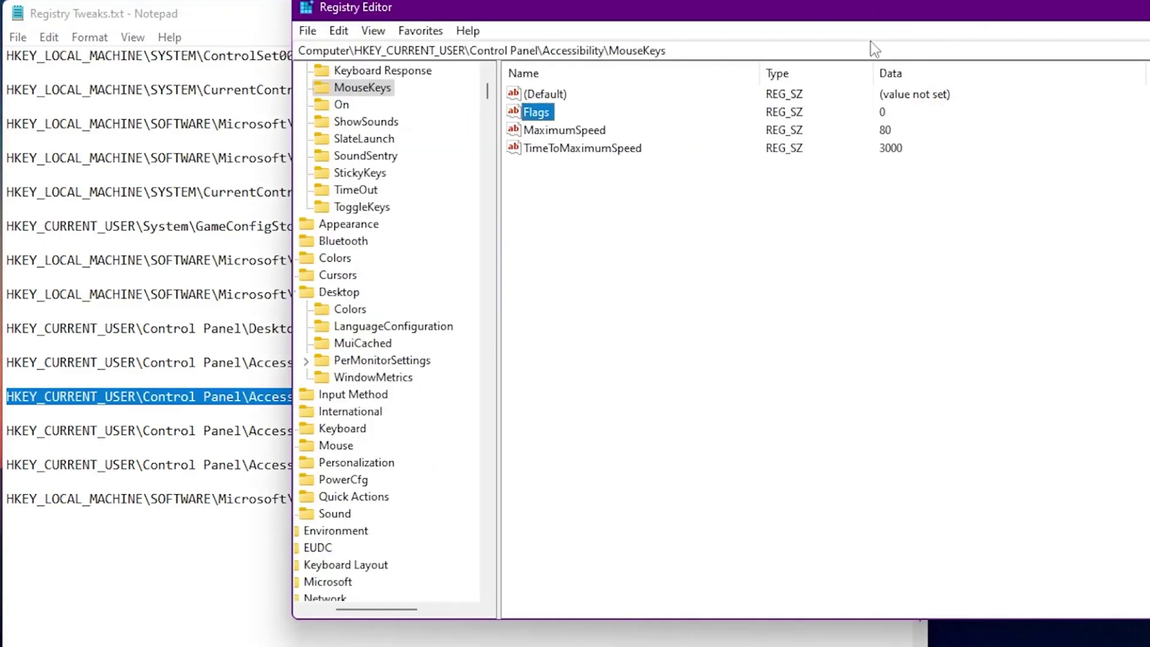
click(759, 50)
key(ctrl+v)
key(Return)
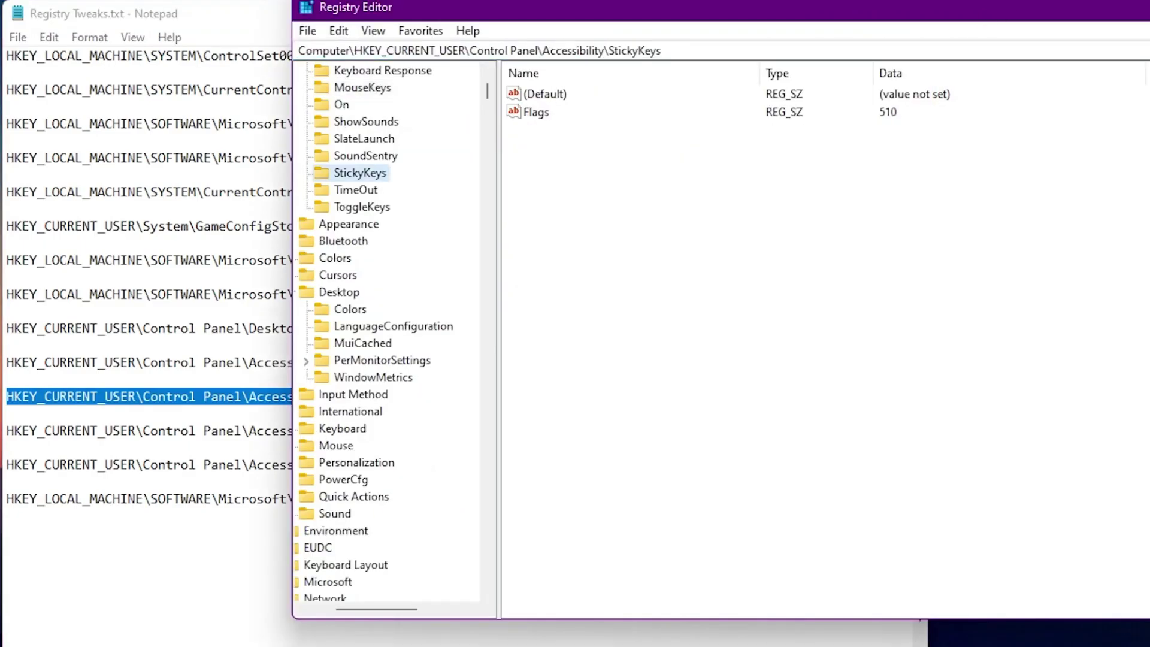
Set the Flags string in the StickyKeys key to 0.
right_click(534, 114)
click(586, 123)
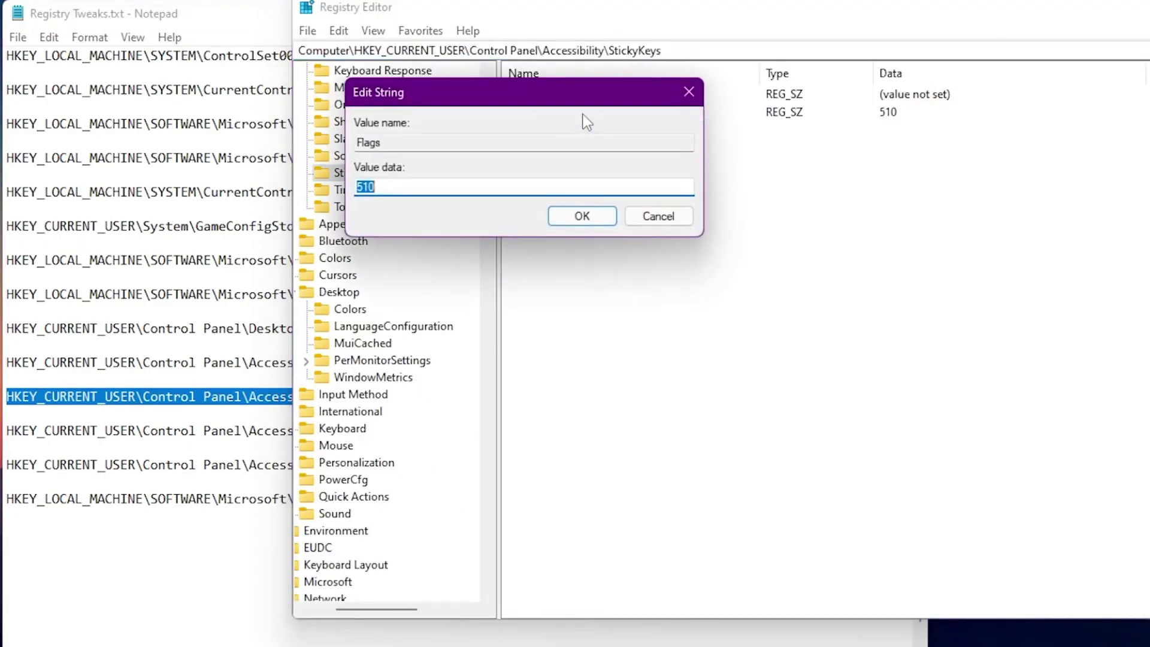
text(0)
click(579, 218)
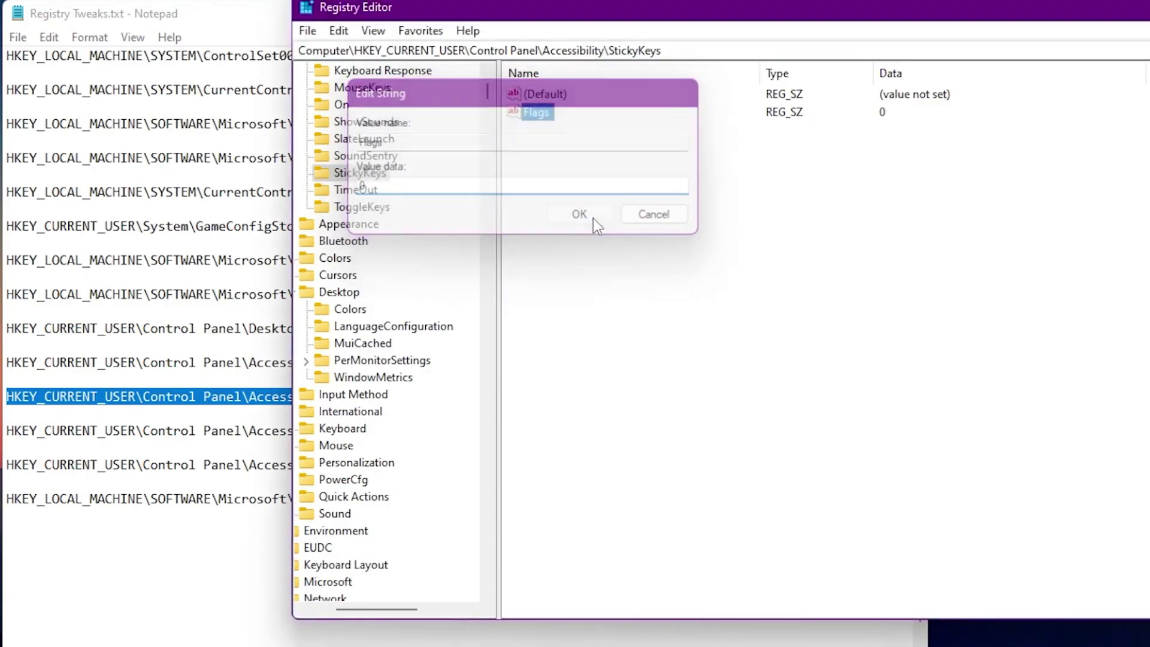
Copy the Control Panel\Accessibility\Keyboard Response path from Registry Tweaks.txt and go to that key in Registry Editor.
click(219, 389)
click(502, 433)
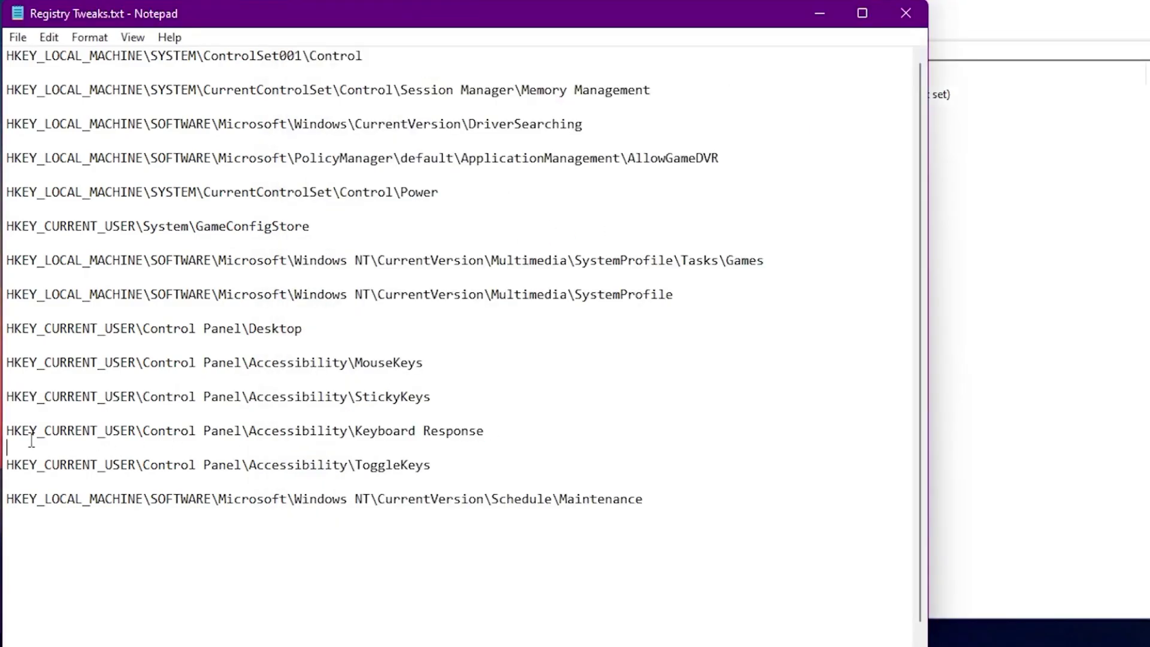
shift+click(8, 436)
key(ctrl+c)
click(958, 324)
click(650, 51)
key(ctrl+v)
key(Return)
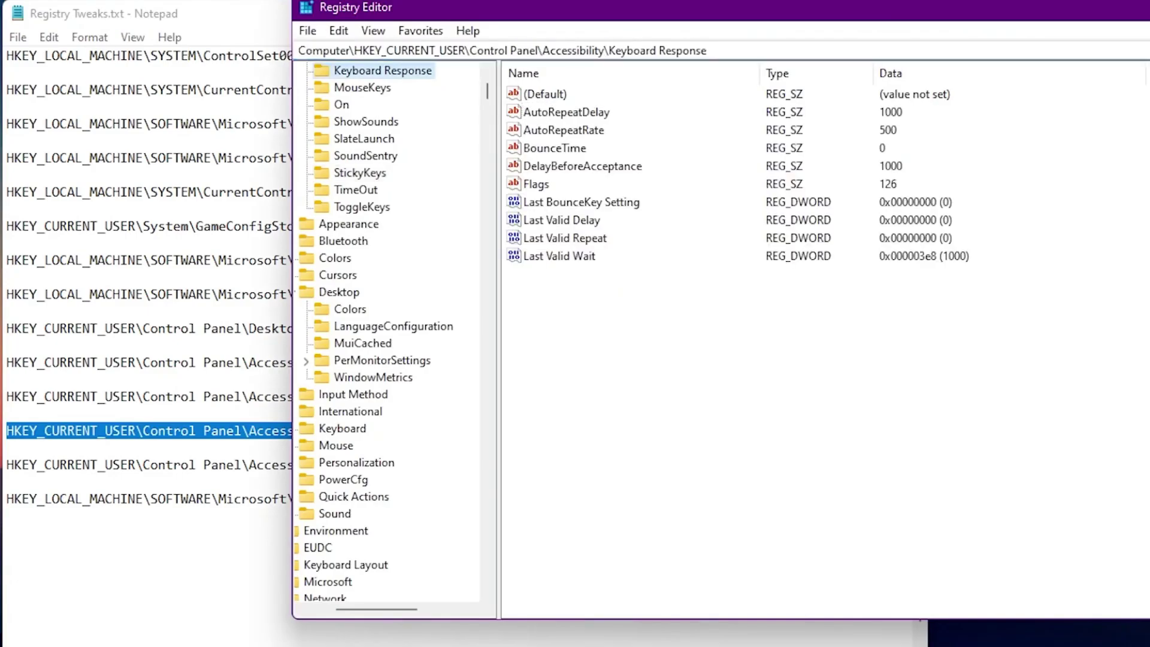
Set the Flags string in the Keyboard Response key to 0.
right_click(539, 185)
click(545, 196)
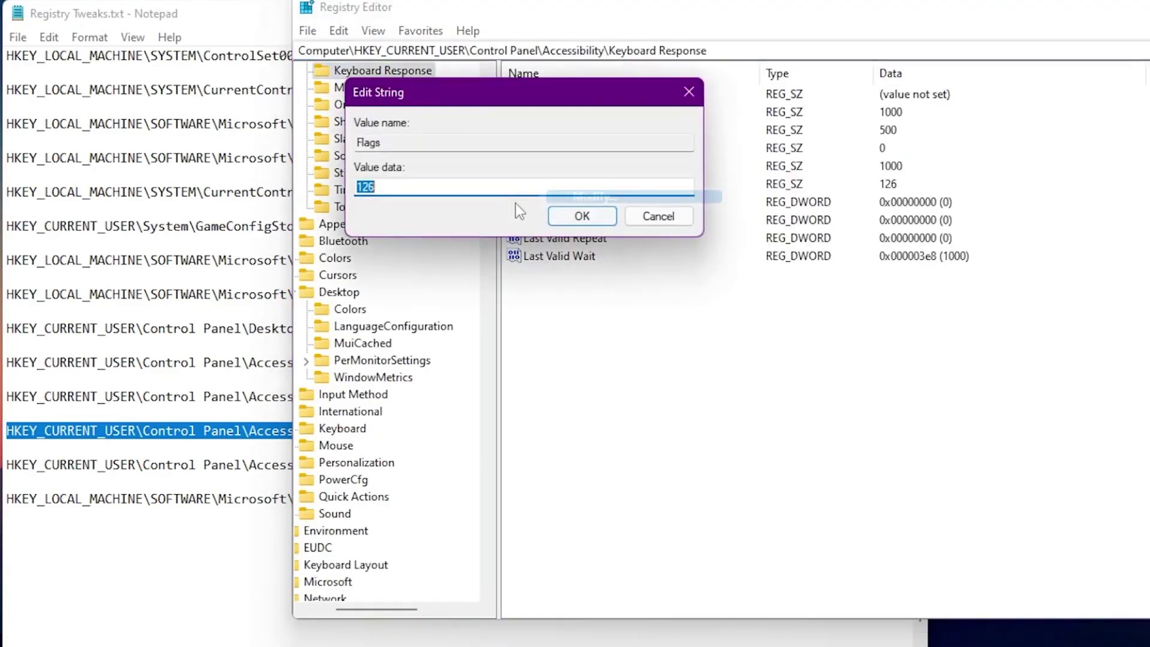
text(0)
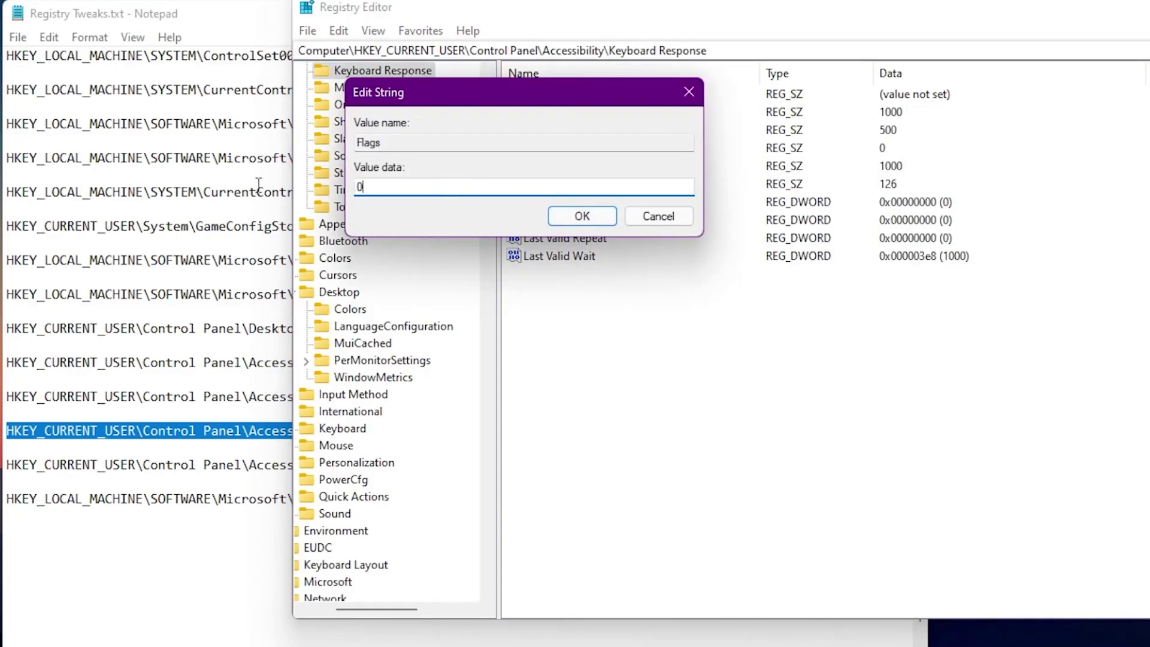
click(573, 219)
Copy the Control Panel\Accessibility\ToggleKeys path from Registry Tweaks.txt and go to that key in Registry Editor.
click(154, 468)
drag(467, 465, 5, 464)
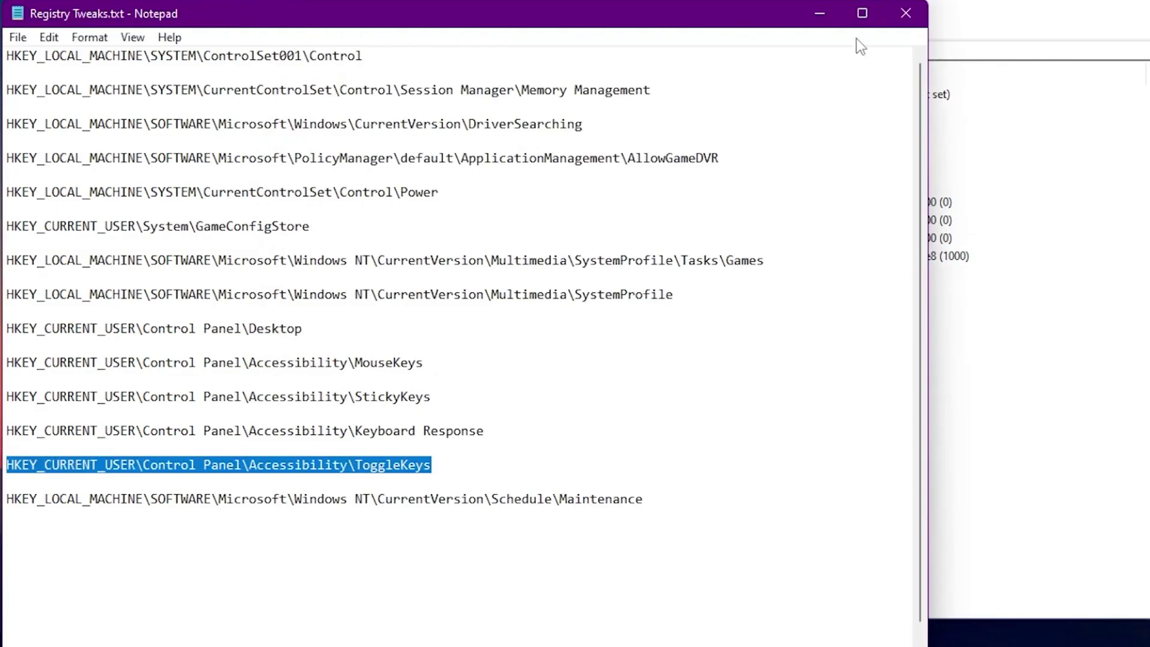
click(955, 18)
click(742, 51)
key(ctrl+v)
key(Return)
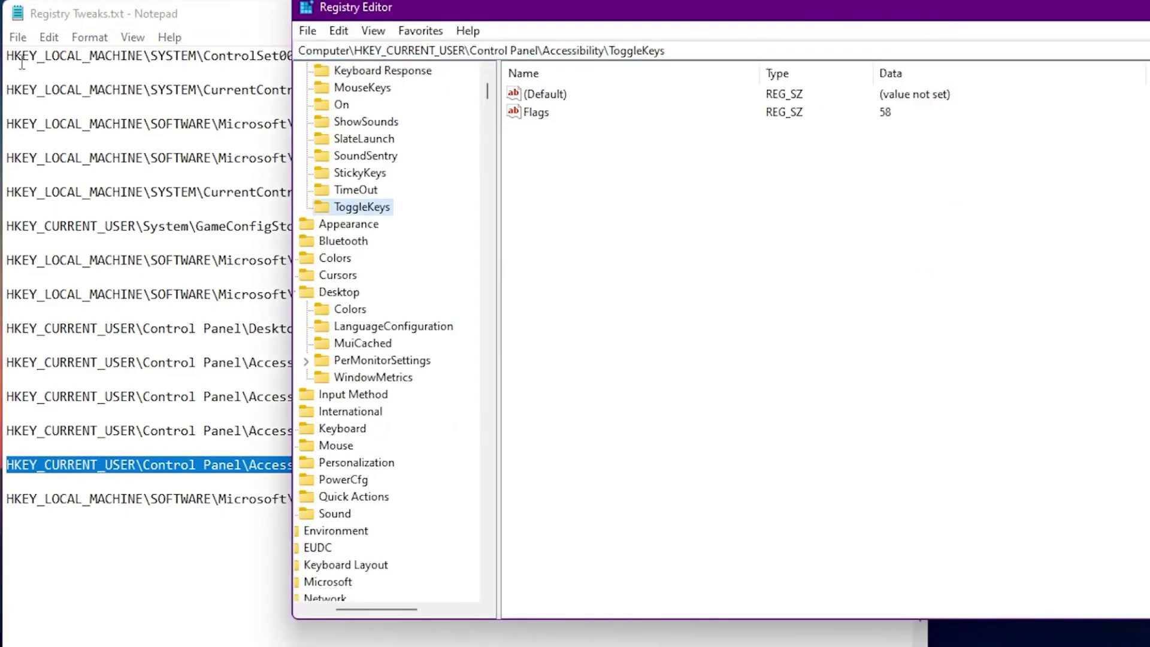
Set the Flags string in the ToggleKeys key to 0.
right_click(531, 115)
click(575, 126)
text(0)
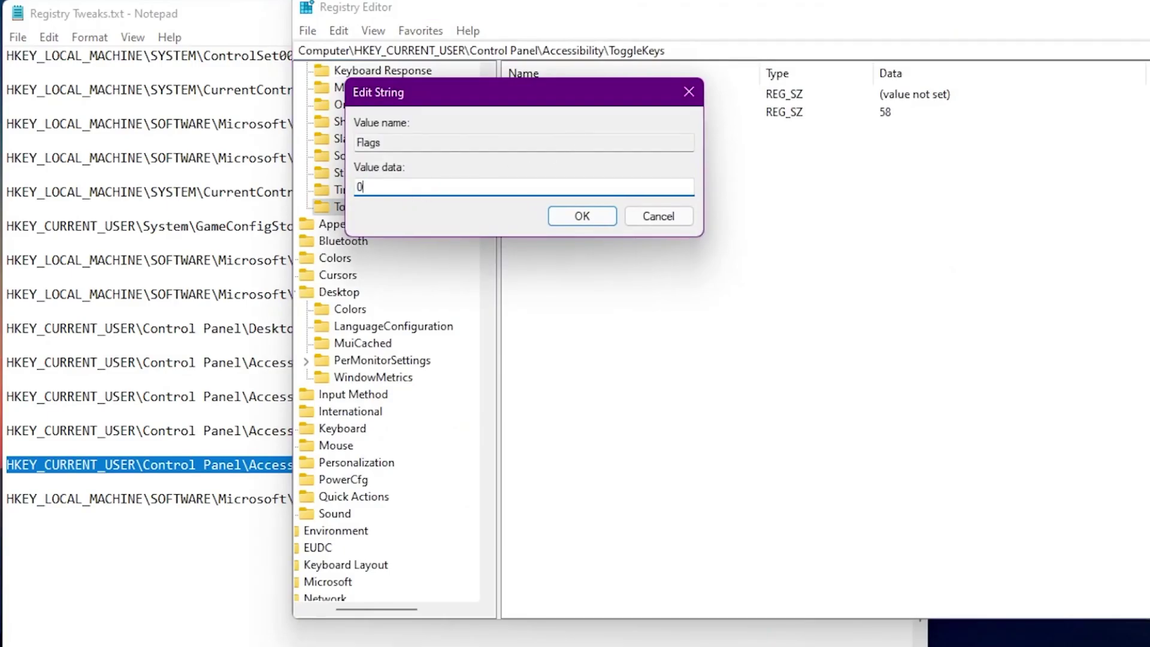
click(590, 217)
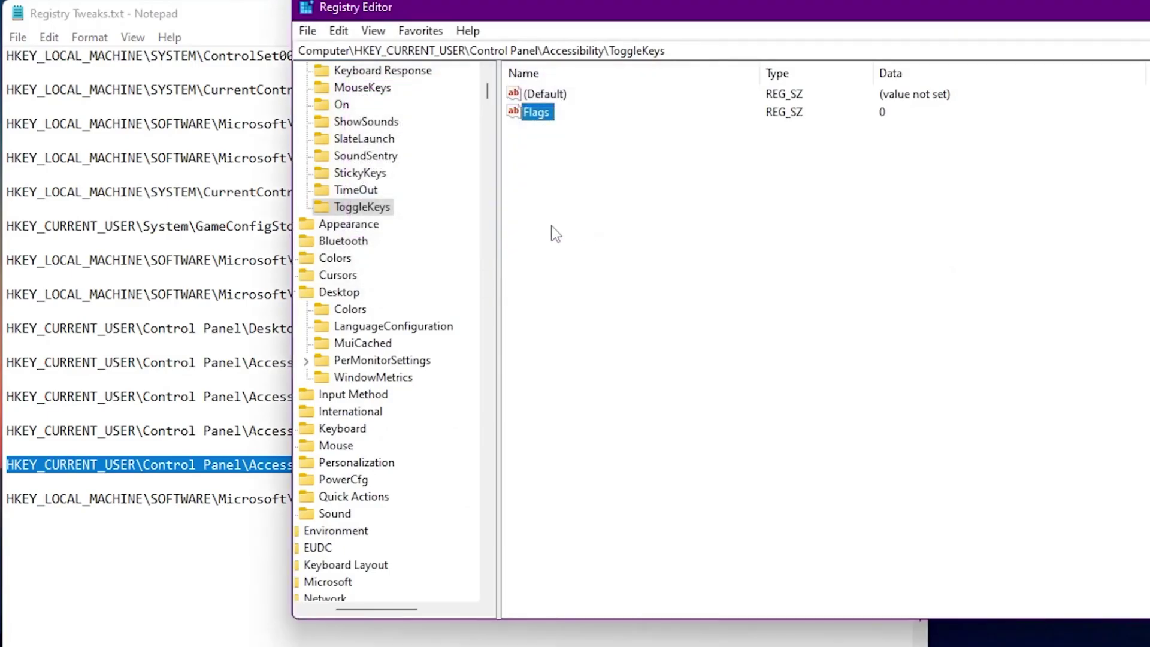
Copy the Windows NT\CurrentVersion\Schedule\Maintenance path from Registry Tweaks.txt and go to that key in Registry Editor.
click(27, 558)
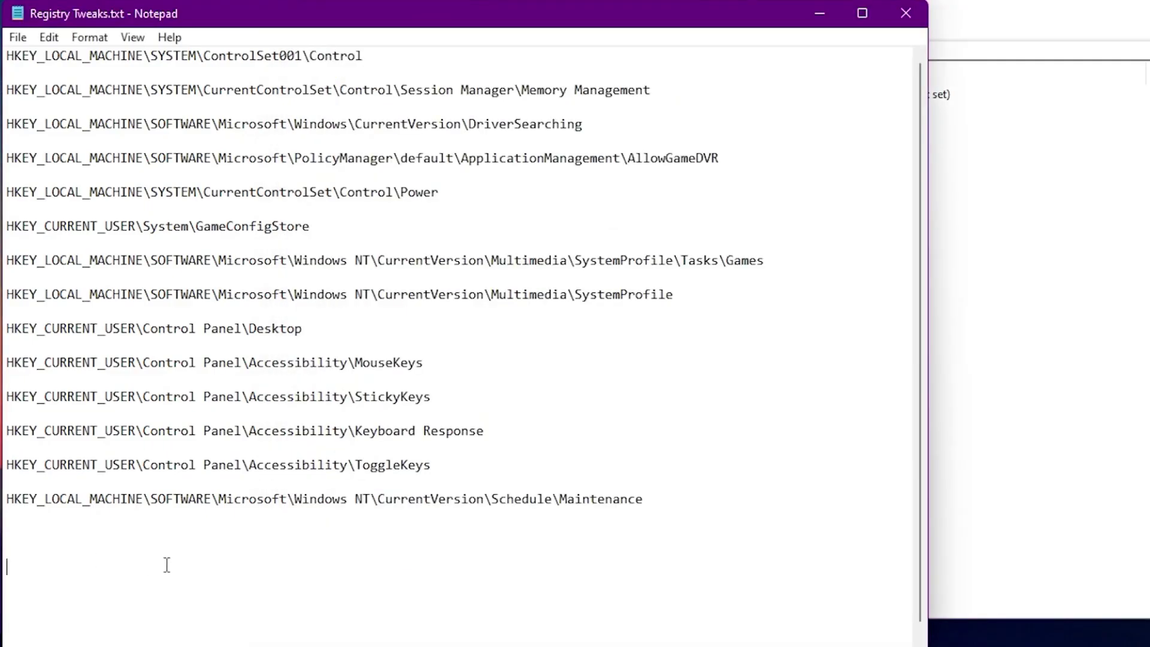
drag(645, 499, 3, 499)
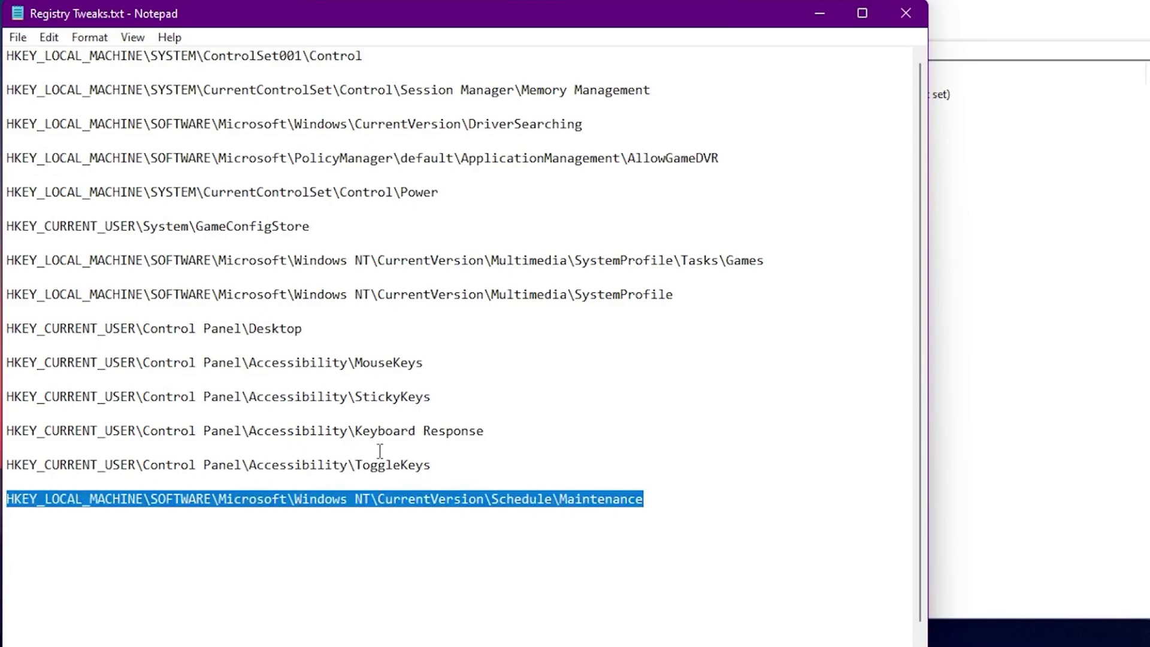
click(1045, 19)
click(691, 48)
key(ctrl+v)
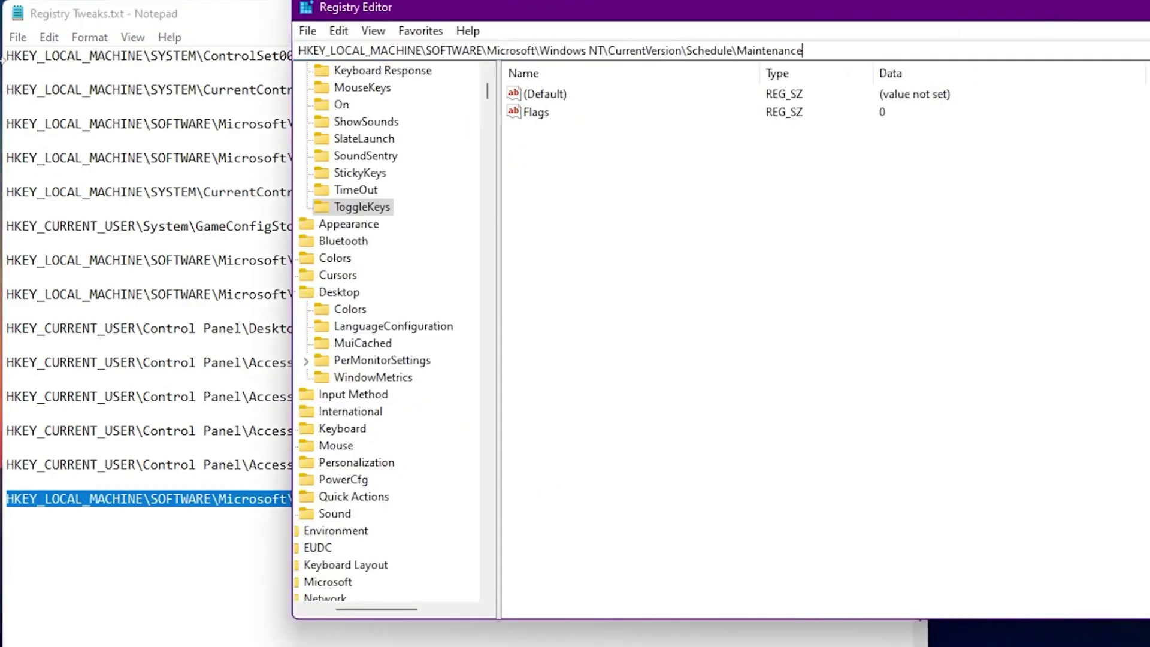
key(Return)
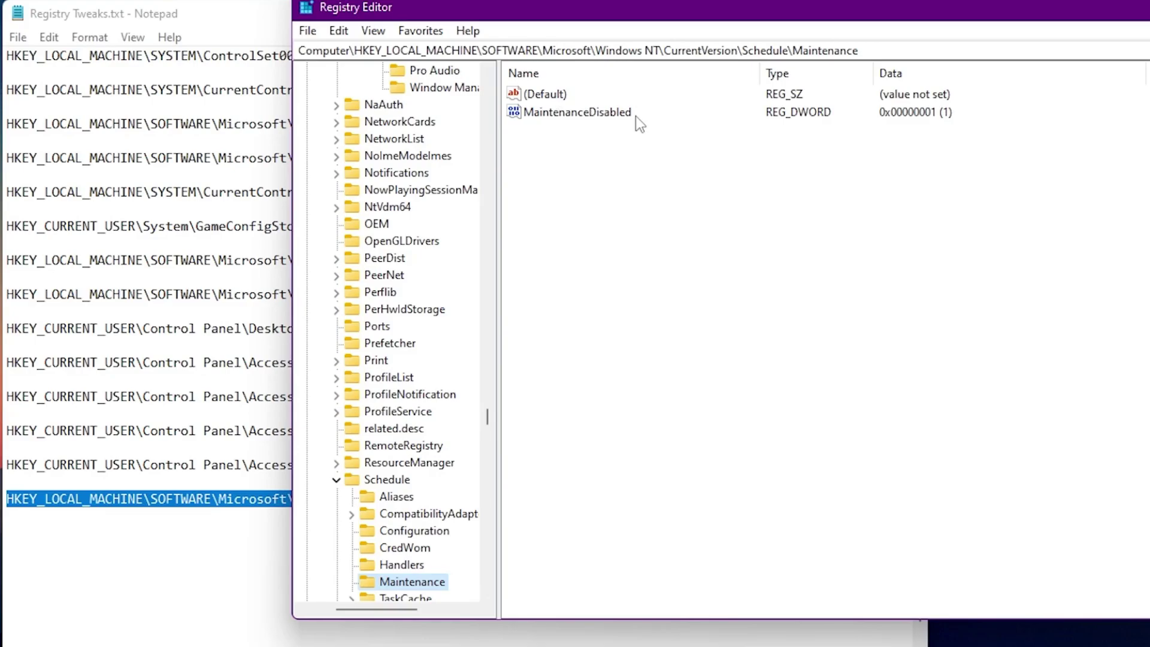
Create a new DWORD (32-bit) value in the Maintenance key with its default name and delete it again.
right_click(564, 174)
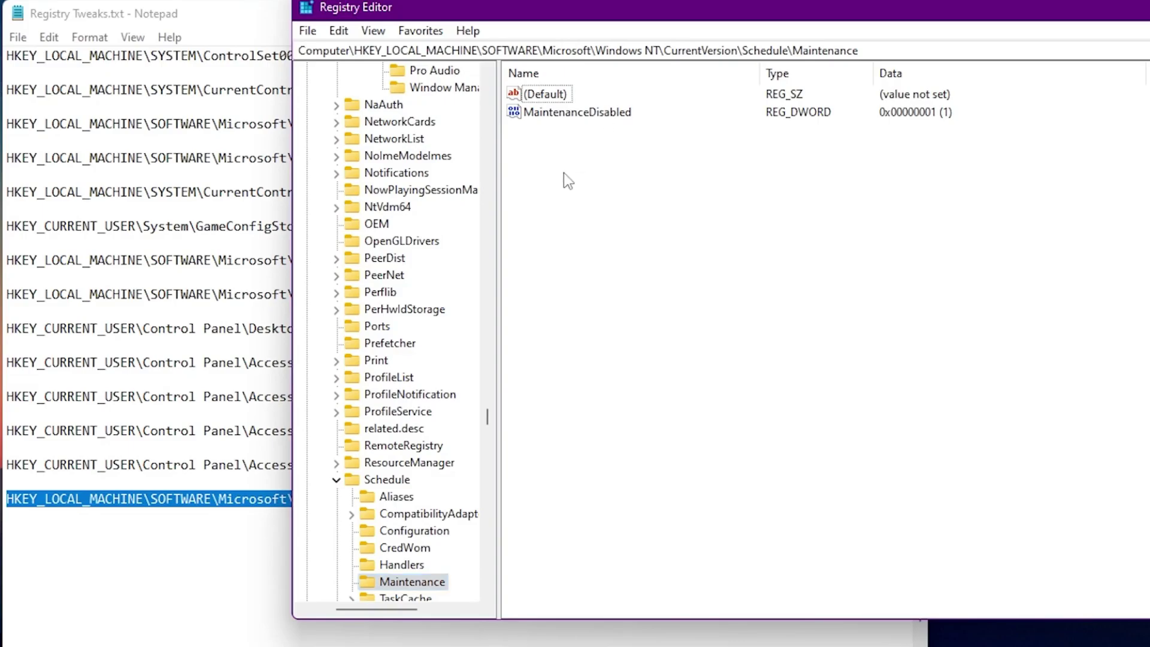
mouse_move(603, 187)
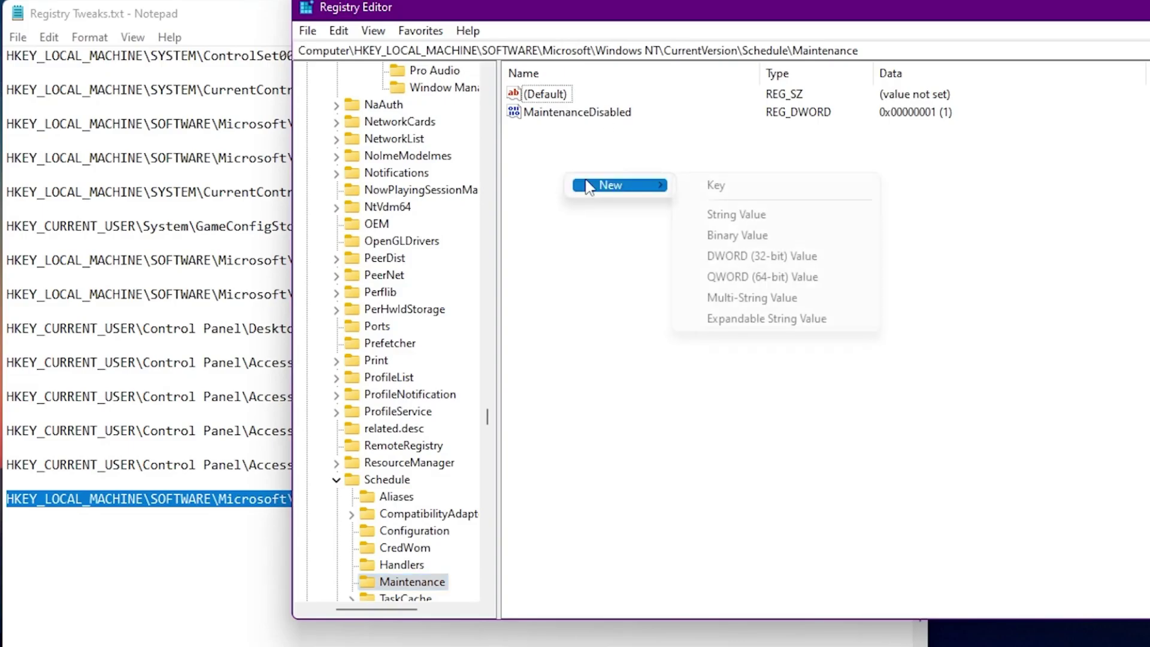
click(724, 257)
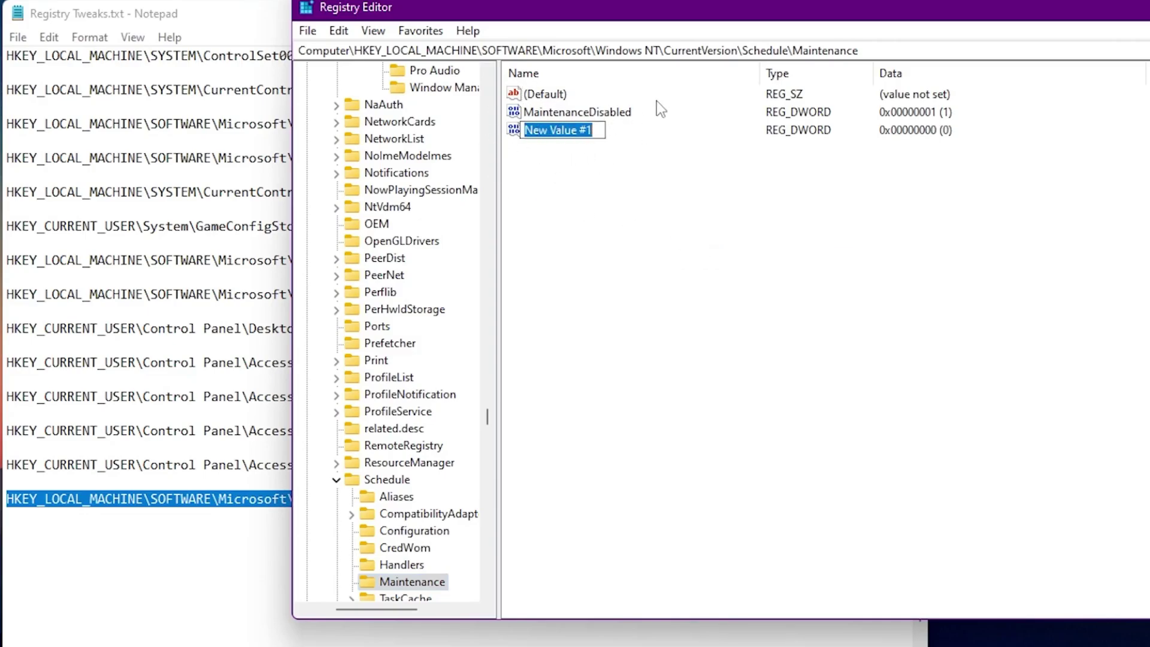
key(Return)
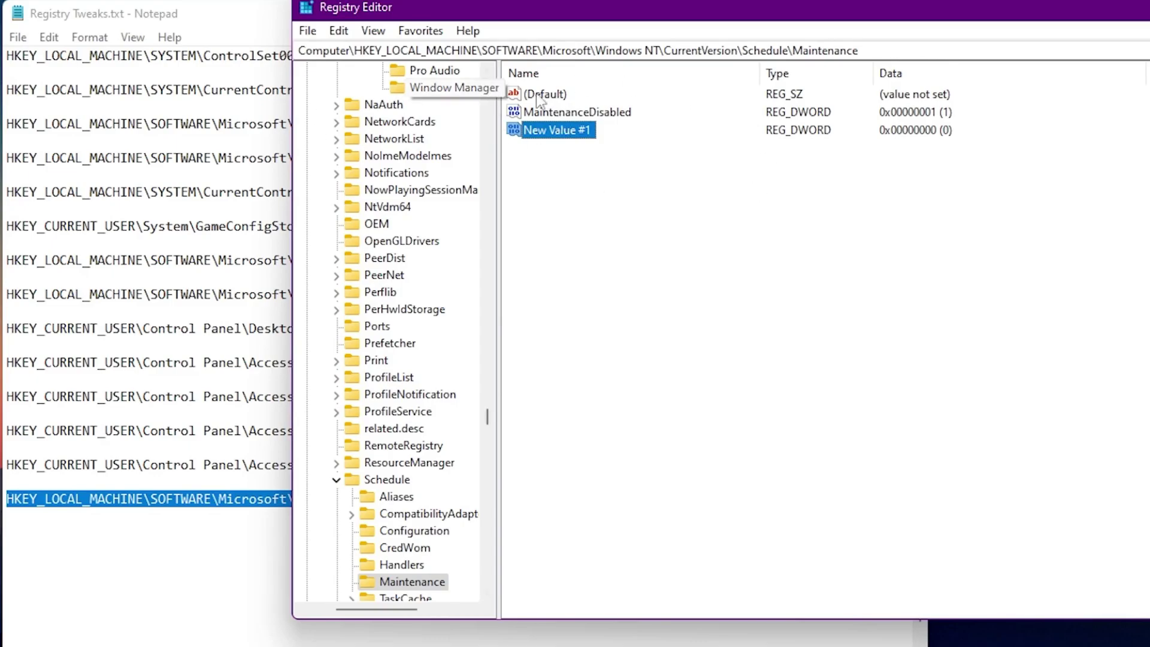
key(Delete)
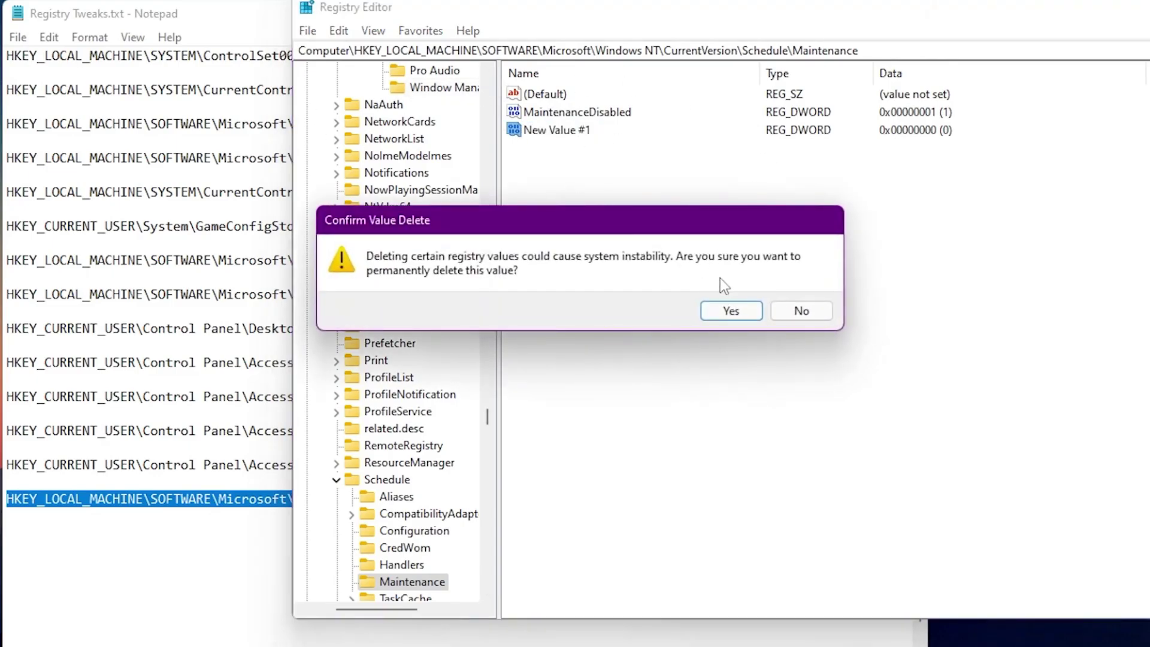
click(731, 311)
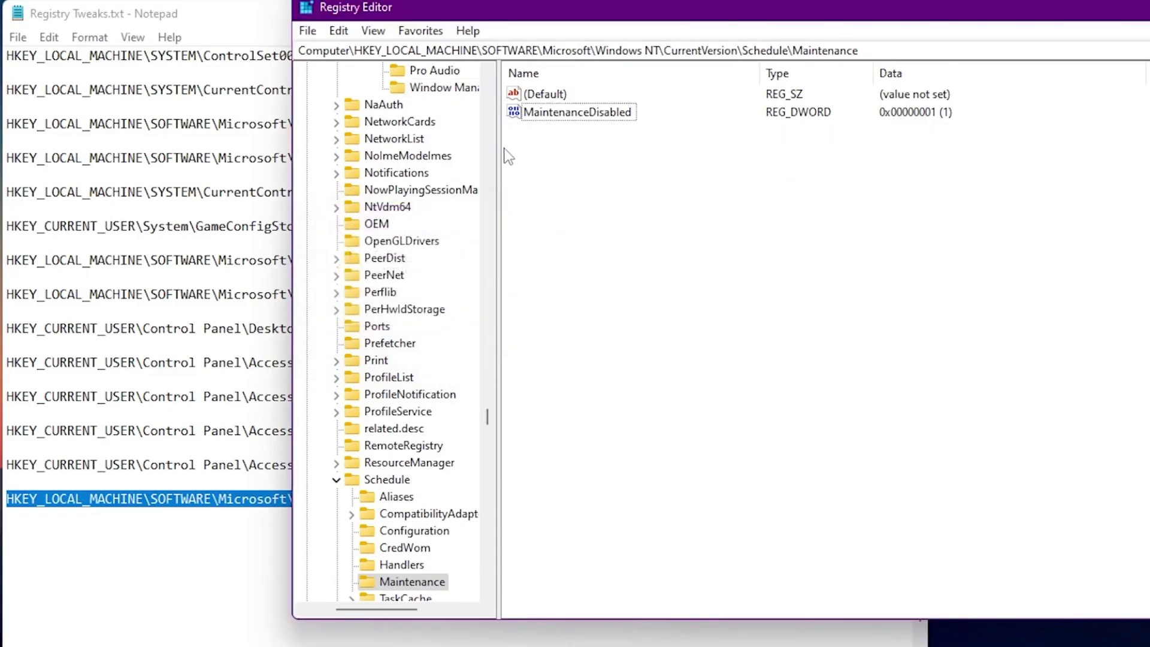
Open the MaintenanceDisabled DWORD in the Maintenance key and accept it with the data 1.
right_click(566, 119)
click(614, 129)
click(363, 189)
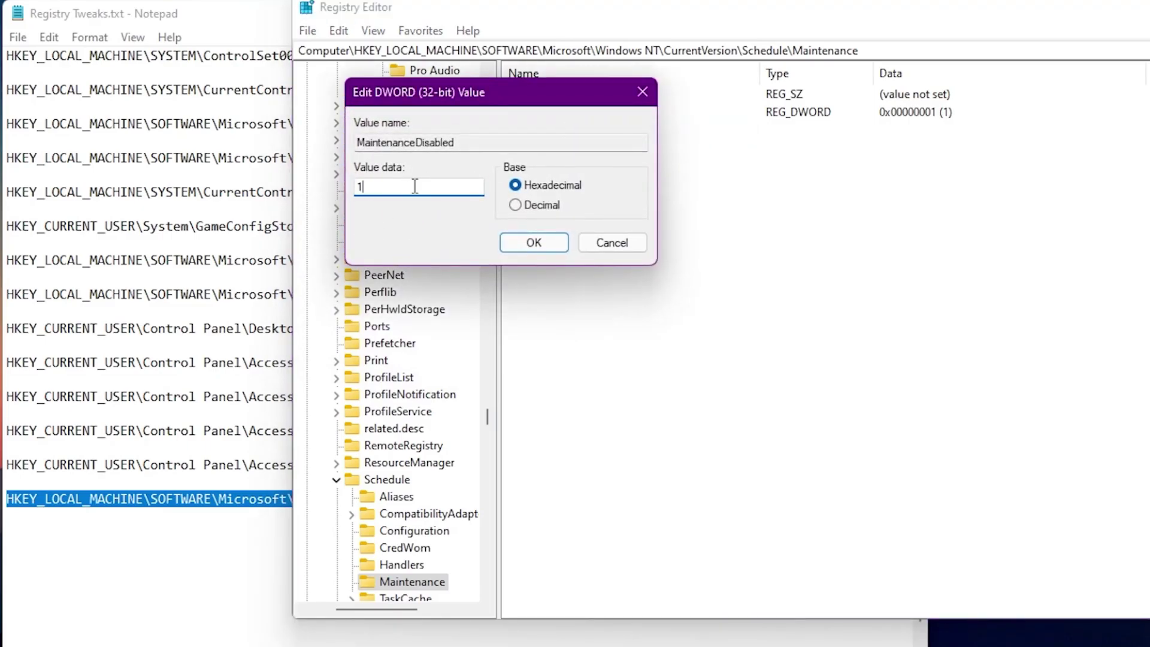
click(535, 242)
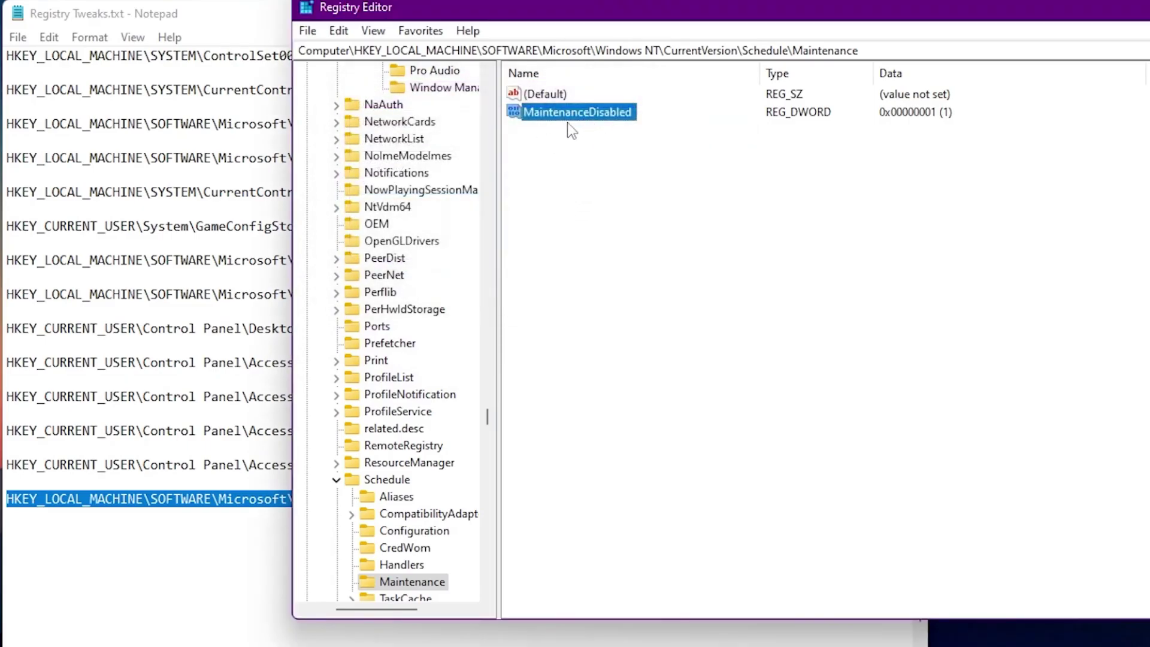